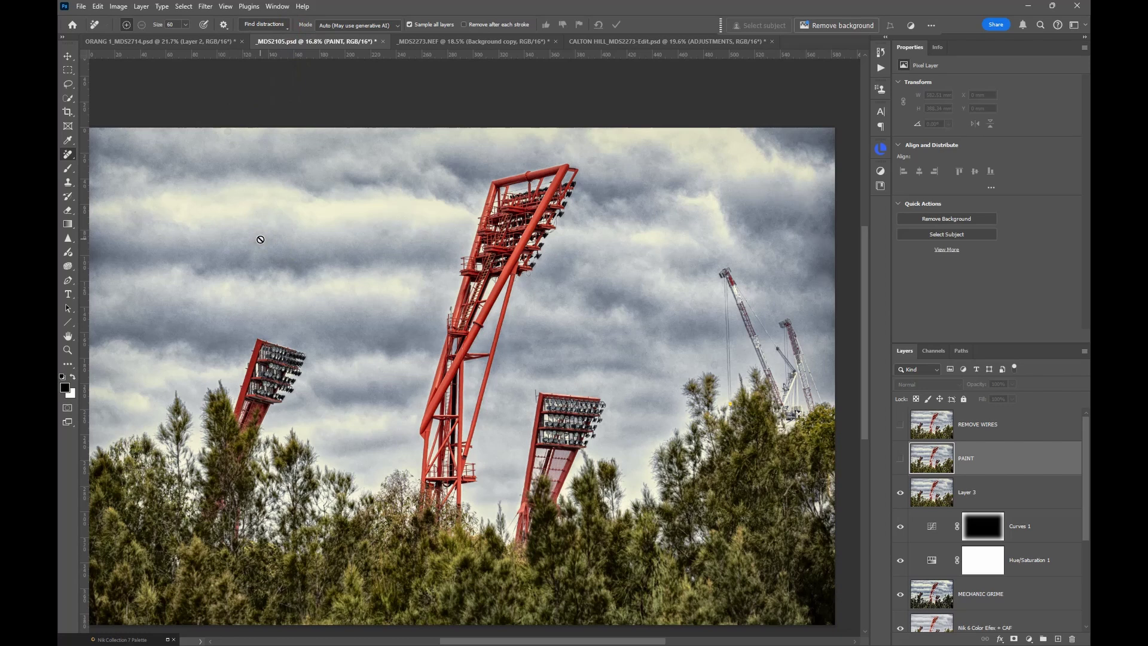
Try to remove the cranes above the trees on Layer 3 using the Remove tool at brush size 300
{"action": "left_click", "coordinate": [258, 241]}
{"action": "left_click", "coordinate": [1005, 458]}
{"action": "left_click", "coordinate": [930, 491]}
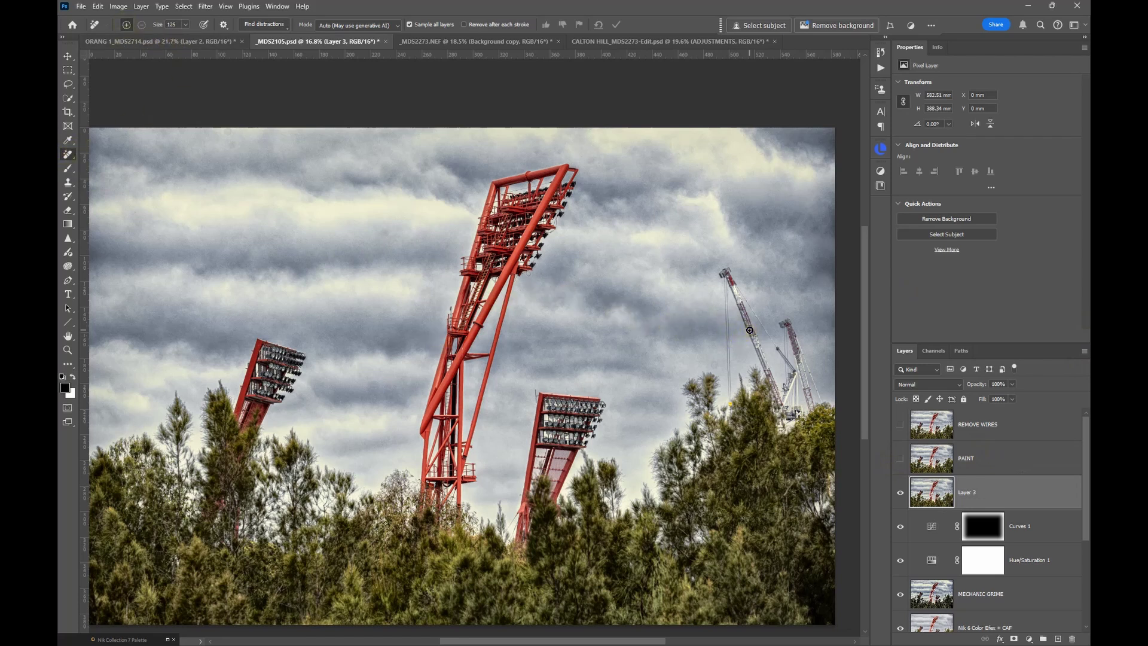
{"action": "key", "text": "bracketright"}
{"action": "key", "text": "bracketright"}
{"action": "mouse_move", "coordinate": [721, 270]}
{"action": "left_mouse_down"}
{"action": "mouse_move", "coordinate": [780, 418]}
{"action": "mouse_move", "coordinate": [801, 367]}
{"action": "mouse_move", "coordinate": [783, 325]}
{"action": "mouse_move", "coordinate": [784, 360]}
{"action": "mouse_move", "coordinate": [818, 408]}
{"action": "mouse_move", "coordinate": [785, 413]}
{"action": "mouse_move", "coordinate": [726, 278]}
{"action": "mouse_move", "coordinate": [728, 419]}
{"action": "left_mouse_up"}
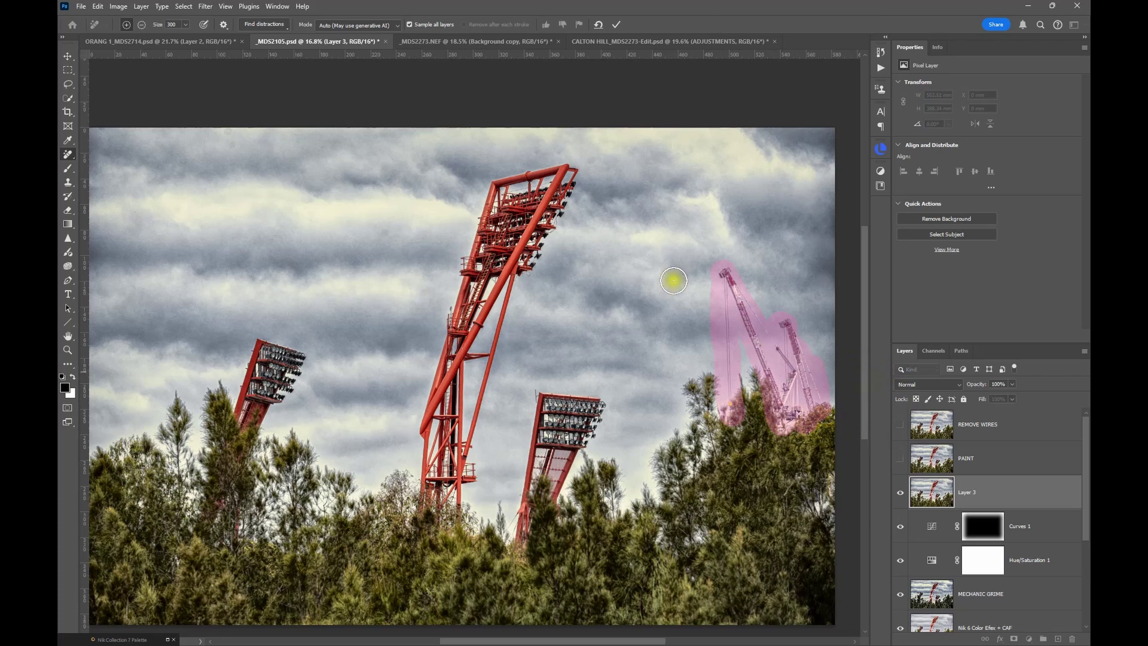
{"action": "left_click", "coordinate": [615, 25]}
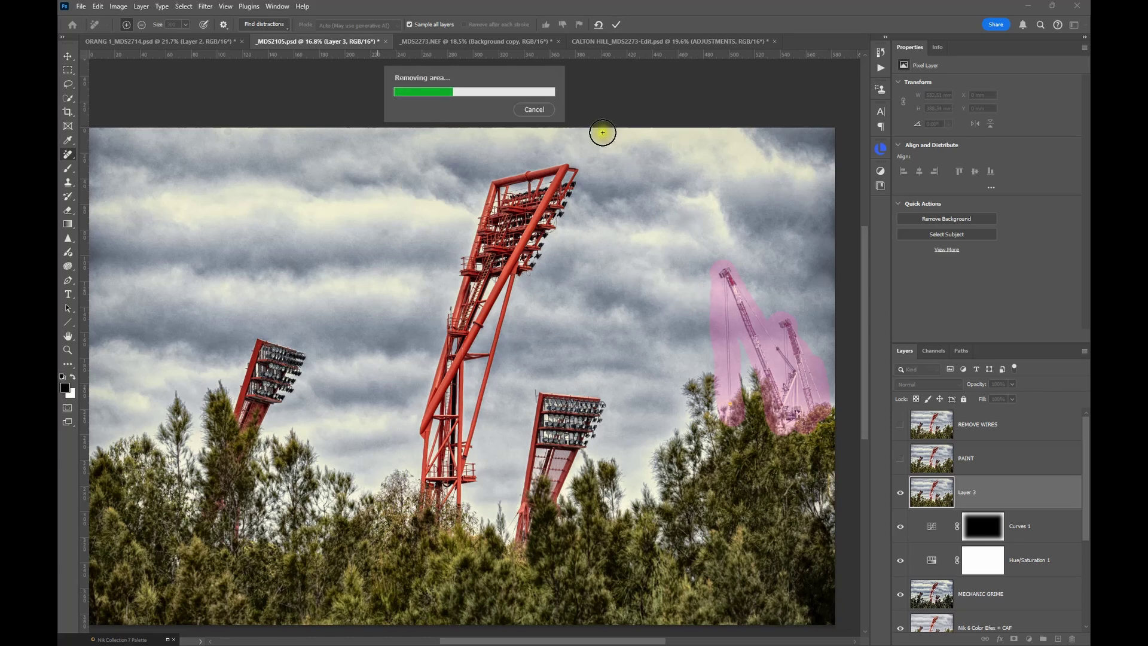
{"action": "left_click", "coordinate": [529, 110]}
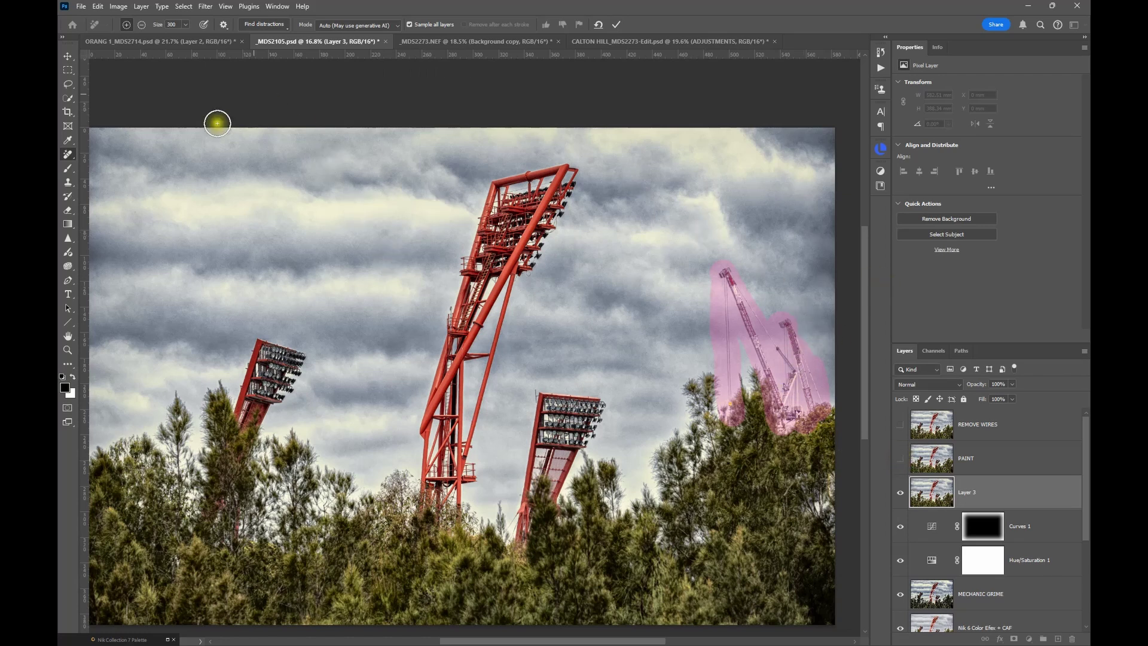
{"action": "left_click", "coordinate": [96, 9]}
{"action": "left_click", "coordinate": [105, 19]}
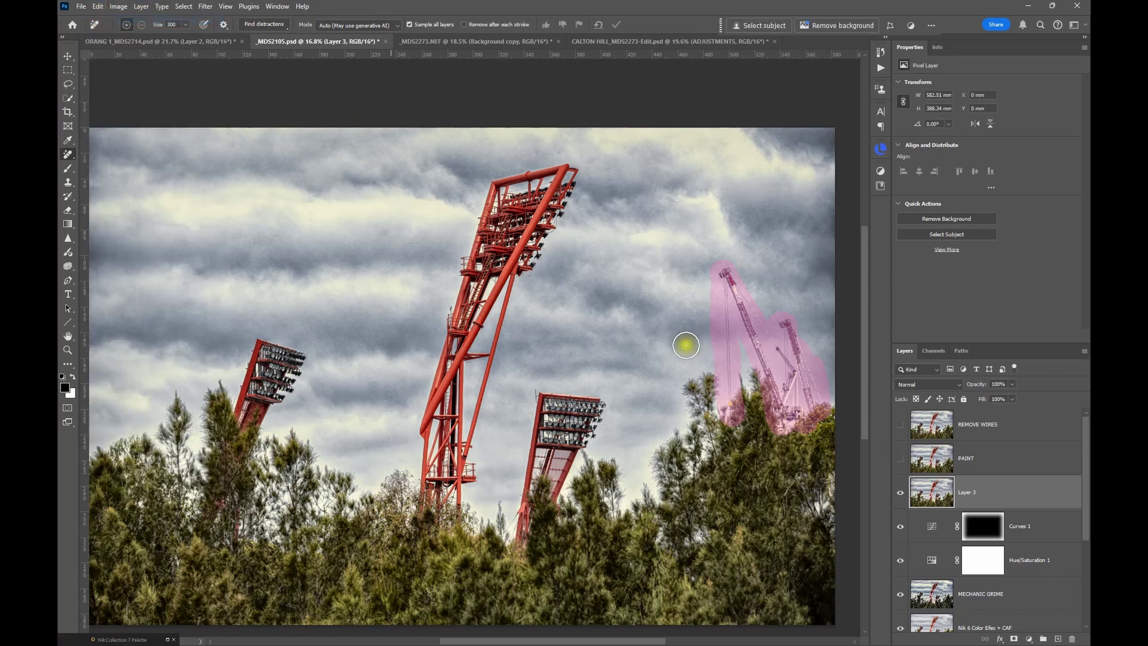
Compare the stadium photo with the PAINT layer shown and hidden to judge the brushed crane removal
{"action": "left_click", "coordinate": [932, 457]}
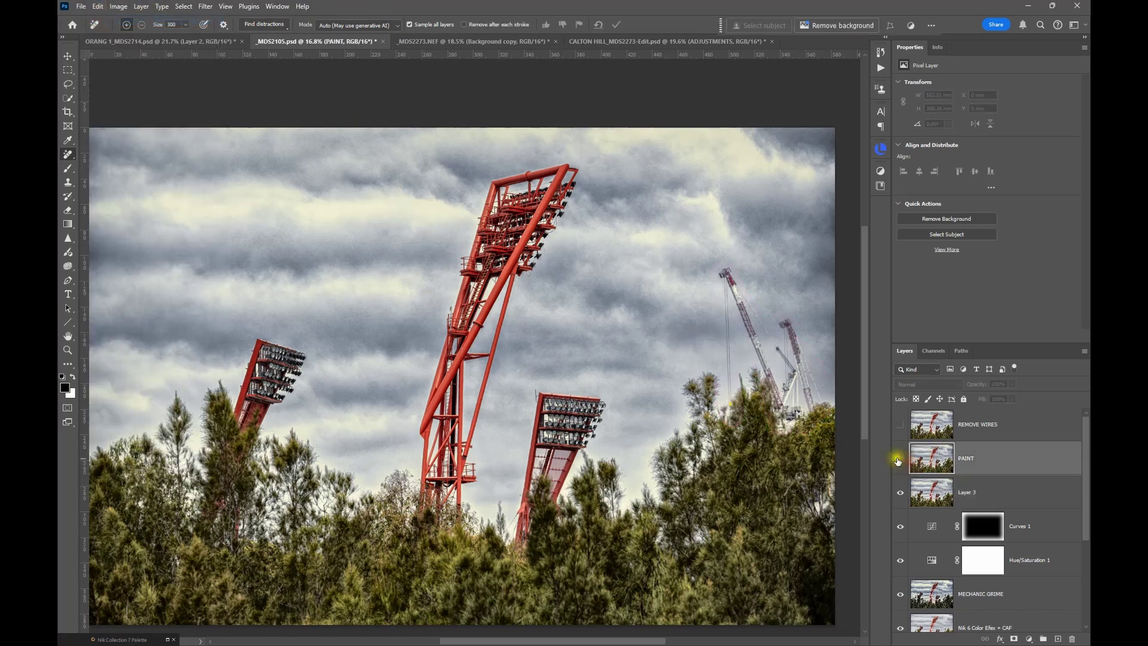
{"action": "left_click", "coordinate": [900, 457]}
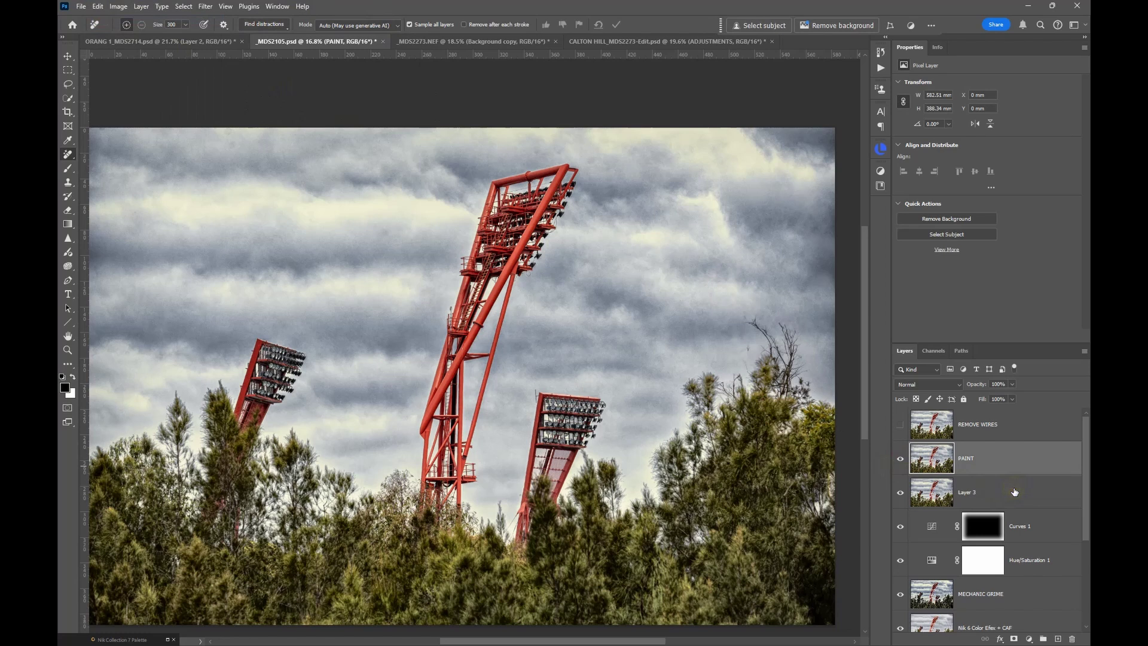
{"action": "left_click", "coordinate": [900, 460]}
{"action": "left_click", "coordinate": [900, 459]}
{"action": "left_click", "coordinate": [899, 459]}
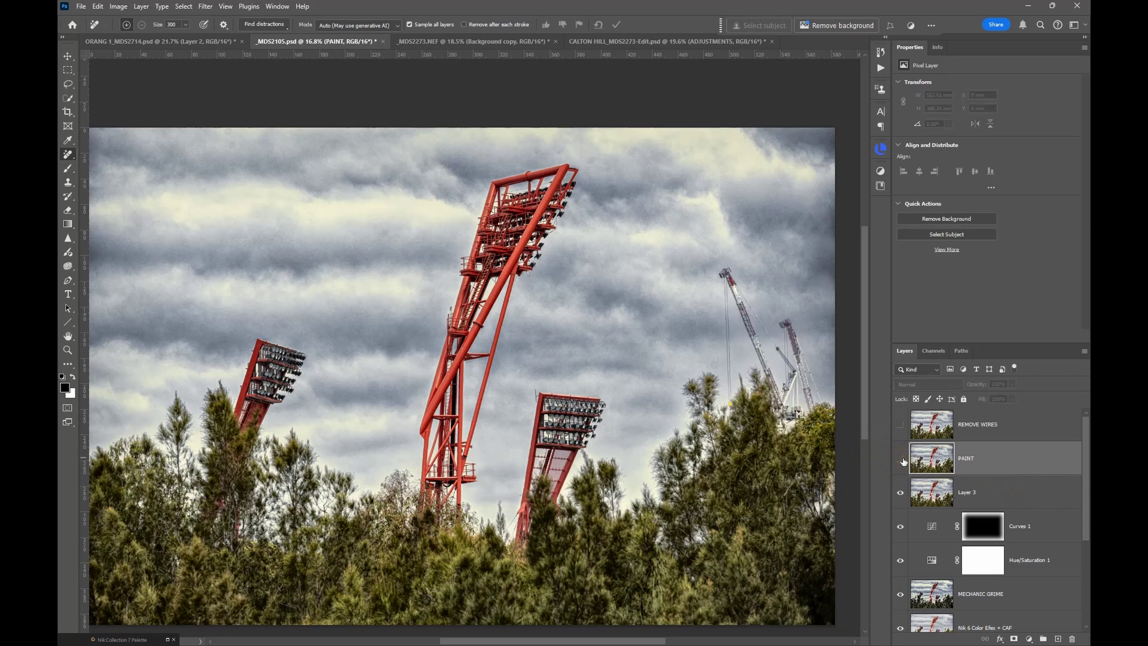
Select the REMOVE WIRES layer and check the Remove tool's Find distractions options
{"action": "left_click", "coordinate": [935, 425]}
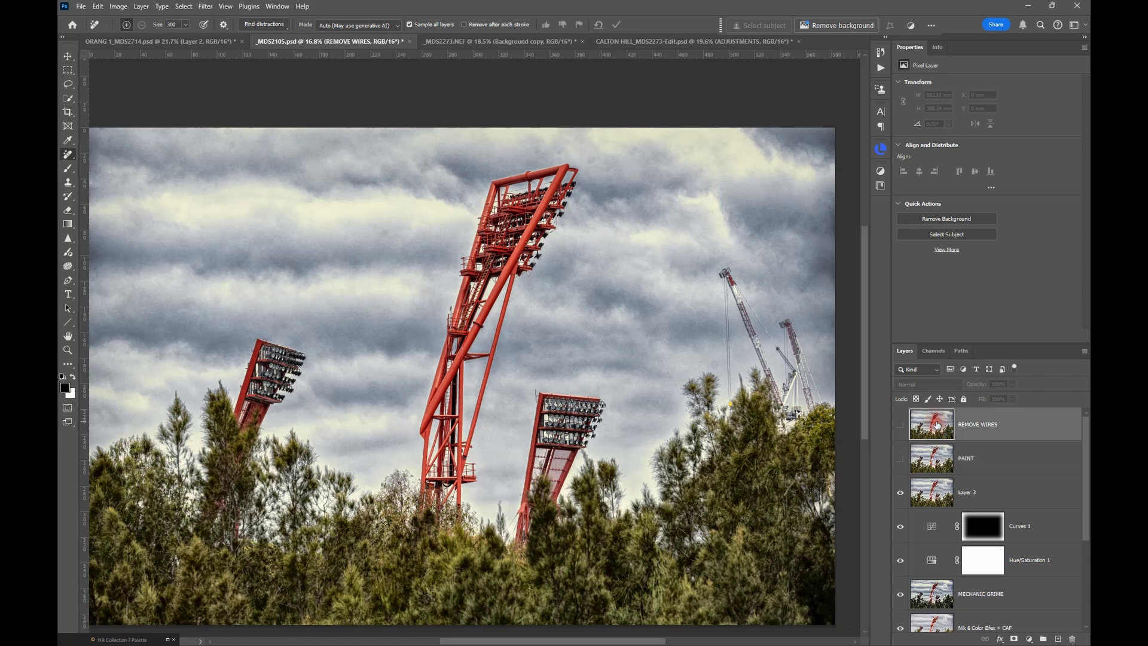
{"action": "left_click", "coordinate": [265, 25]}
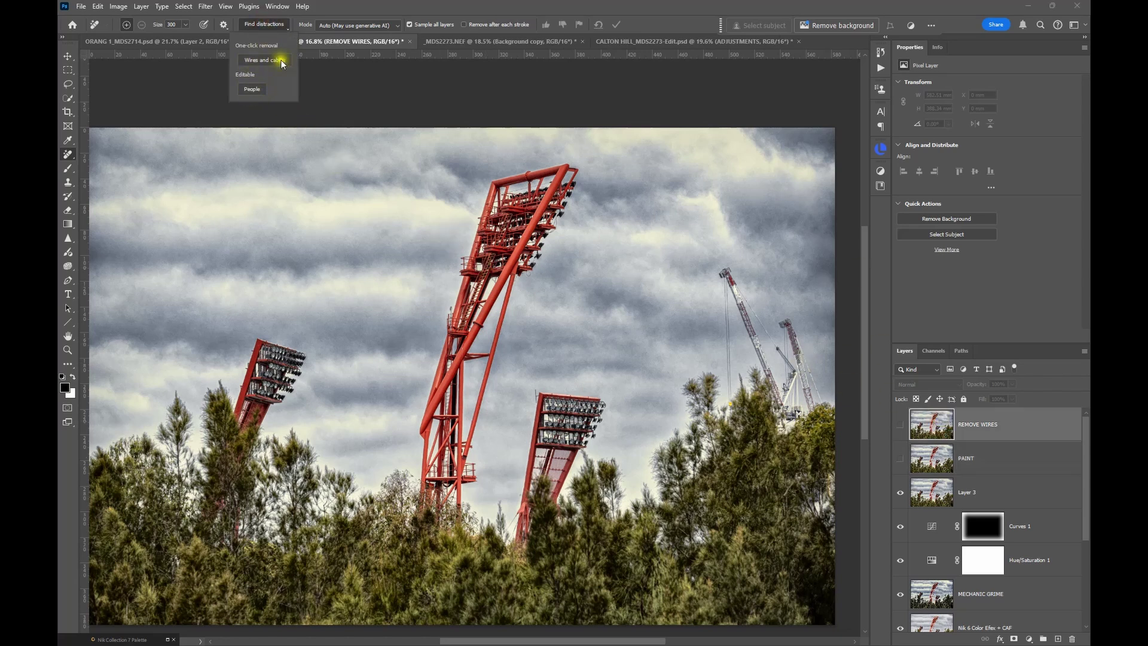
{"action": "left_click", "coordinate": [263, 27]}
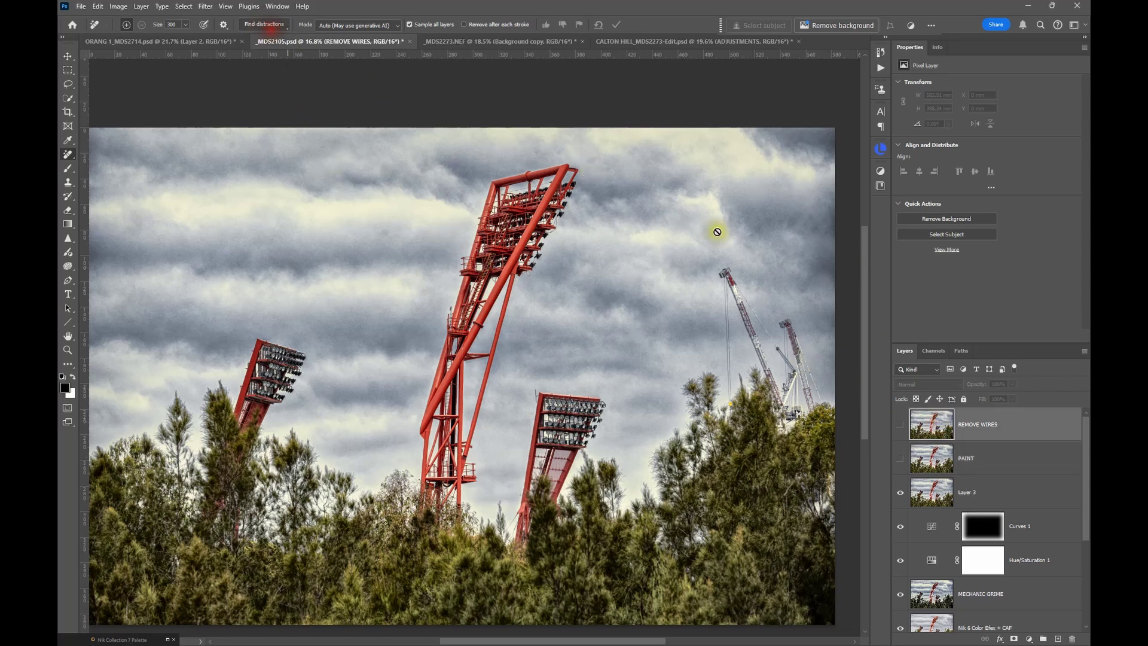
Compare the crane area up close with the REMOVE WIRES layer shown and hidden
{"action": "left_click", "coordinate": [899, 426]}
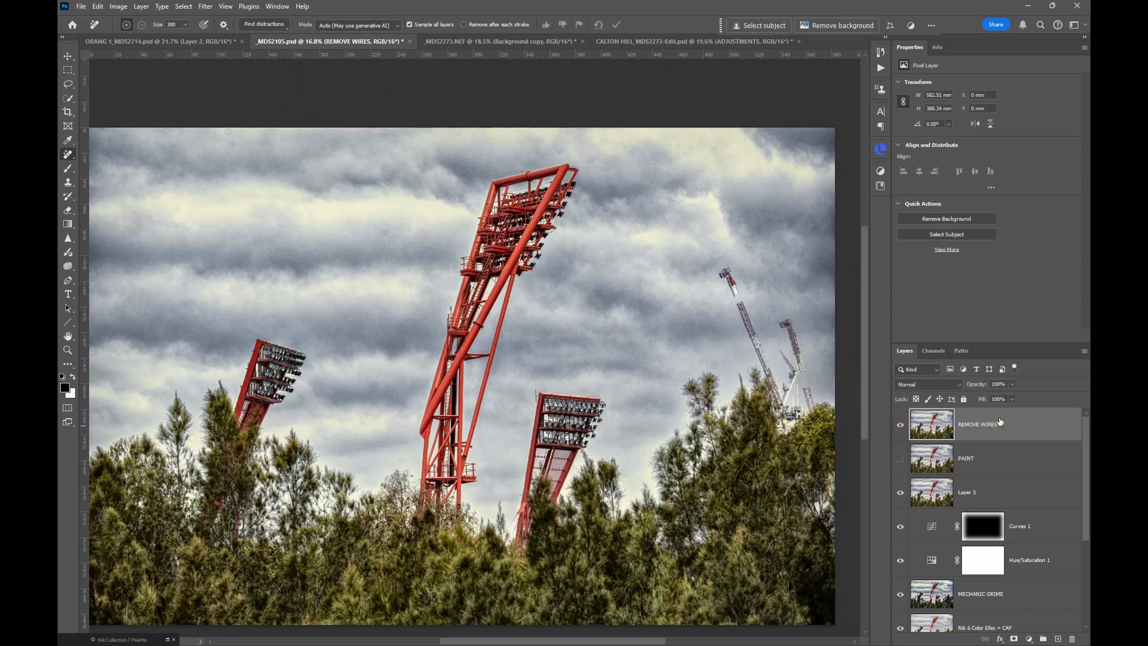
{"action": "scroll", "coordinate": [815, 371], "scroll_direction": "up", "scroll_amount": 3}
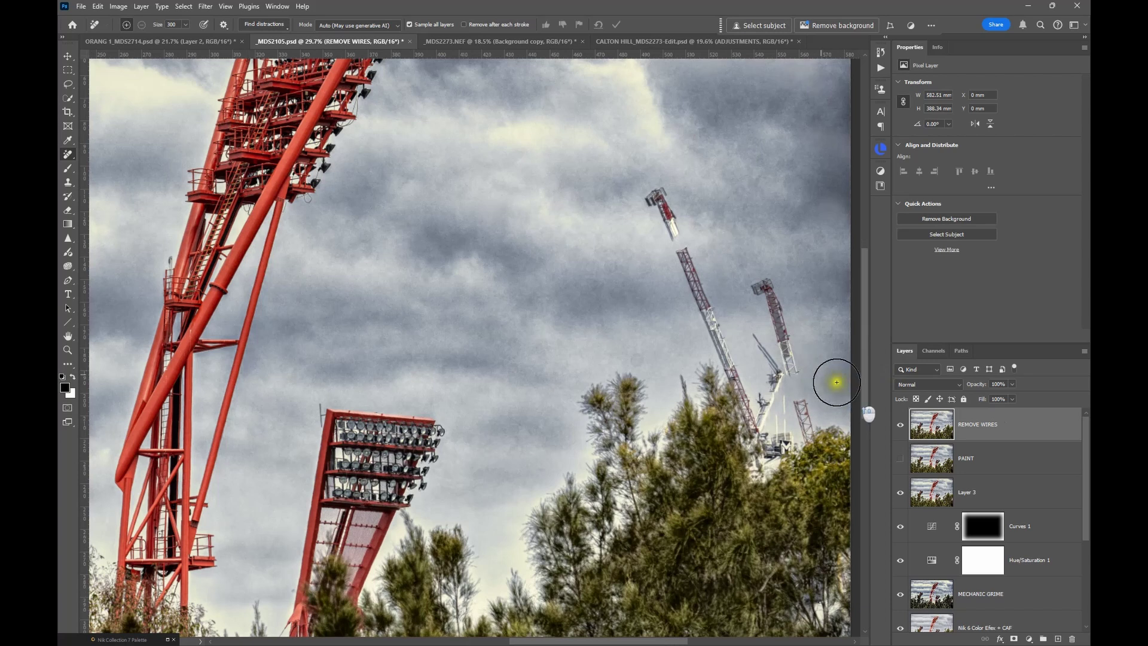
{"action": "left_click", "coordinate": [900, 426]}
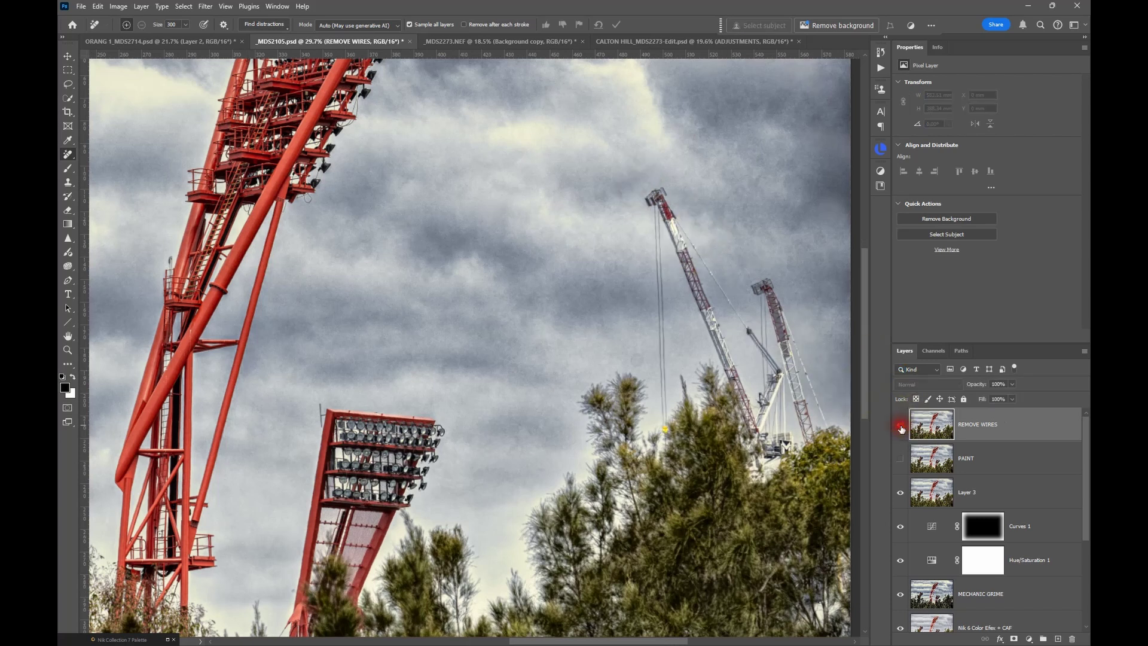
{"action": "left_click", "coordinate": [900, 426]}
{"action": "left_click", "coordinate": [900, 426]}
{"action": "scroll", "coordinate": [628, 333], "scroll_direction": "down", "scroll_amount": 3}
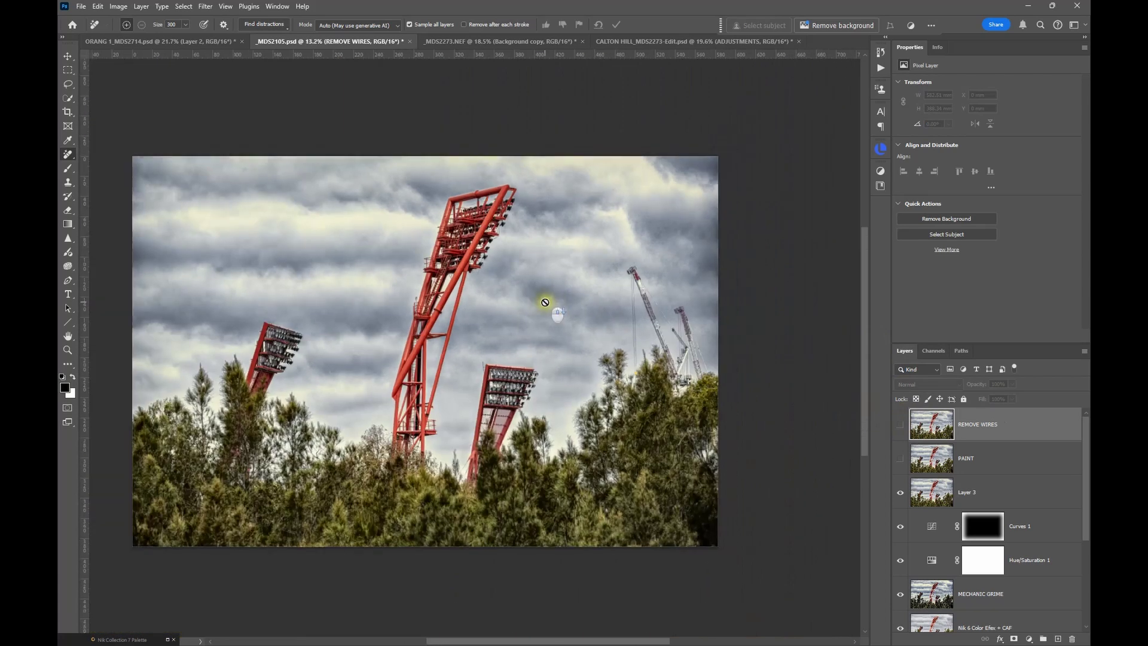
{"action": "left_click_drag", "start_coordinate": [492, 295], "coordinate": [559, 279]}
{"action": "scroll", "coordinate": [559, 279], "scroll_direction": "down", "scroll_amount": 1}
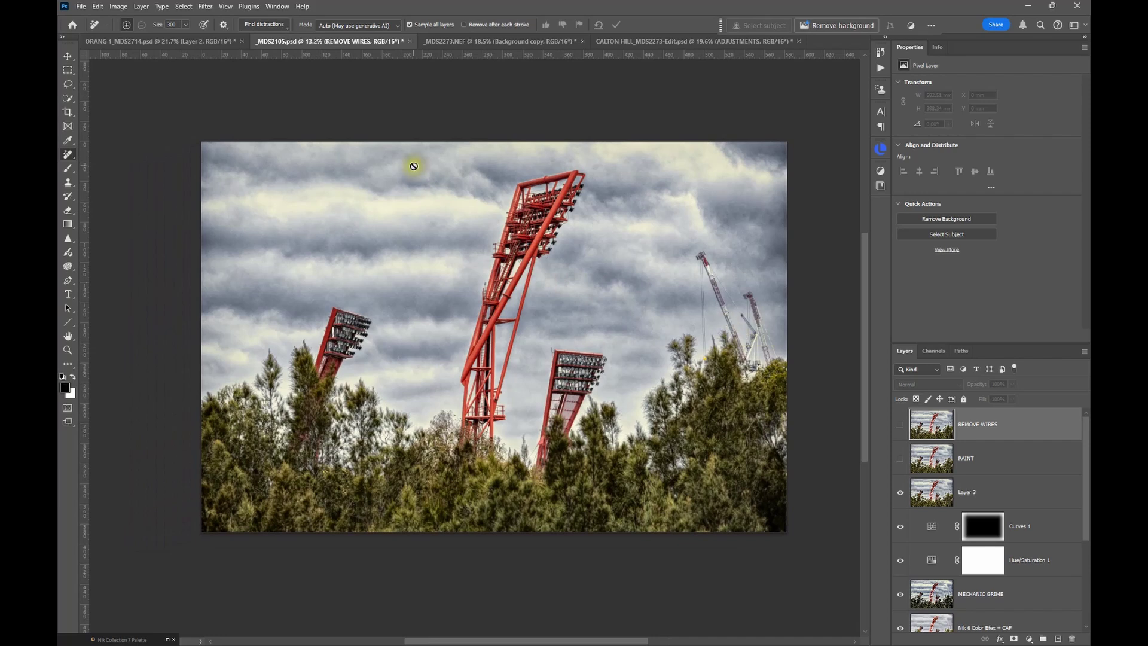
Try to remove the ropes from Layer 2 of ORANG 1_MDS2714.psd using Find distractions for wires and cables
{"action": "left_click", "coordinate": [148, 43]}
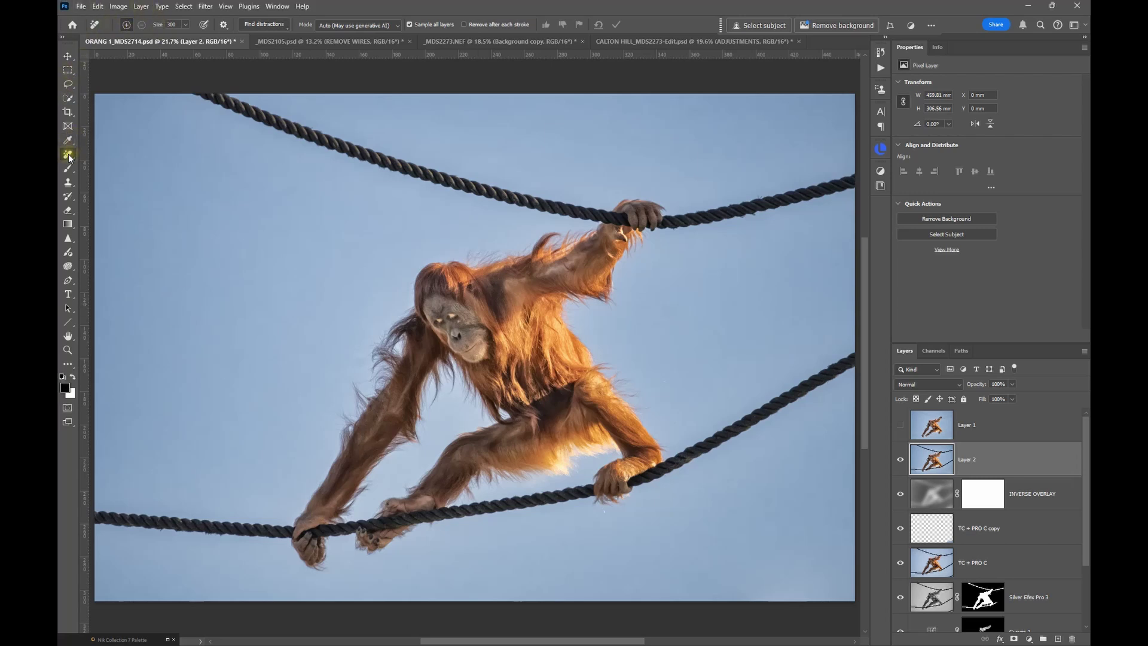
{"action": "left_click", "coordinate": [248, 24]}
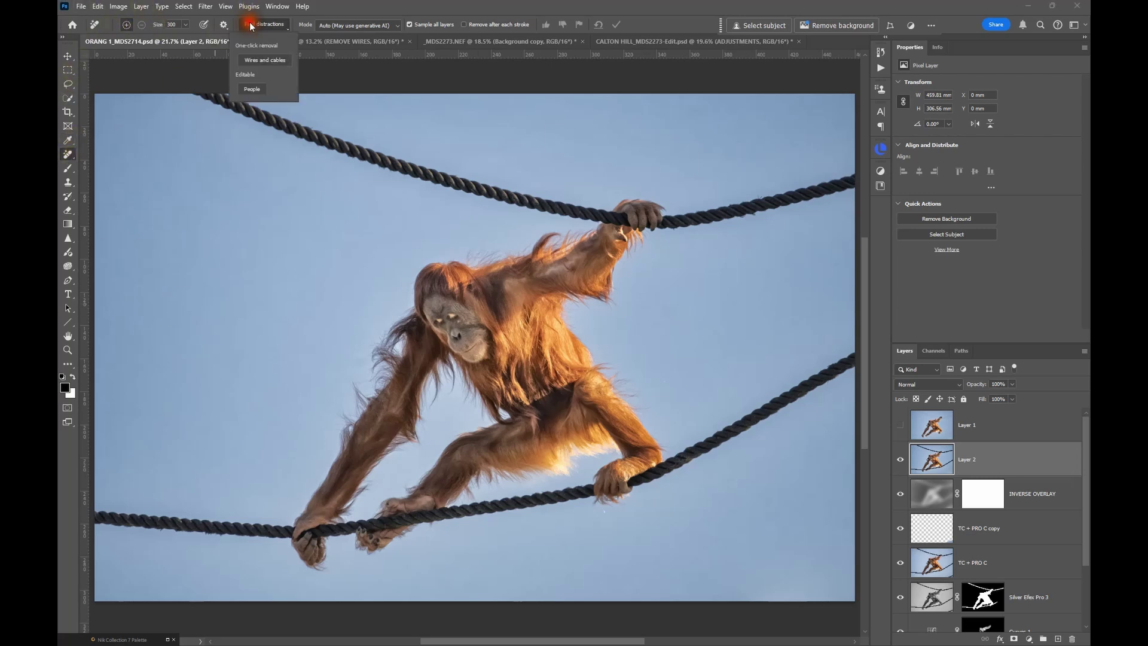
{"action": "left_click", "coordinate": [265, 62]}
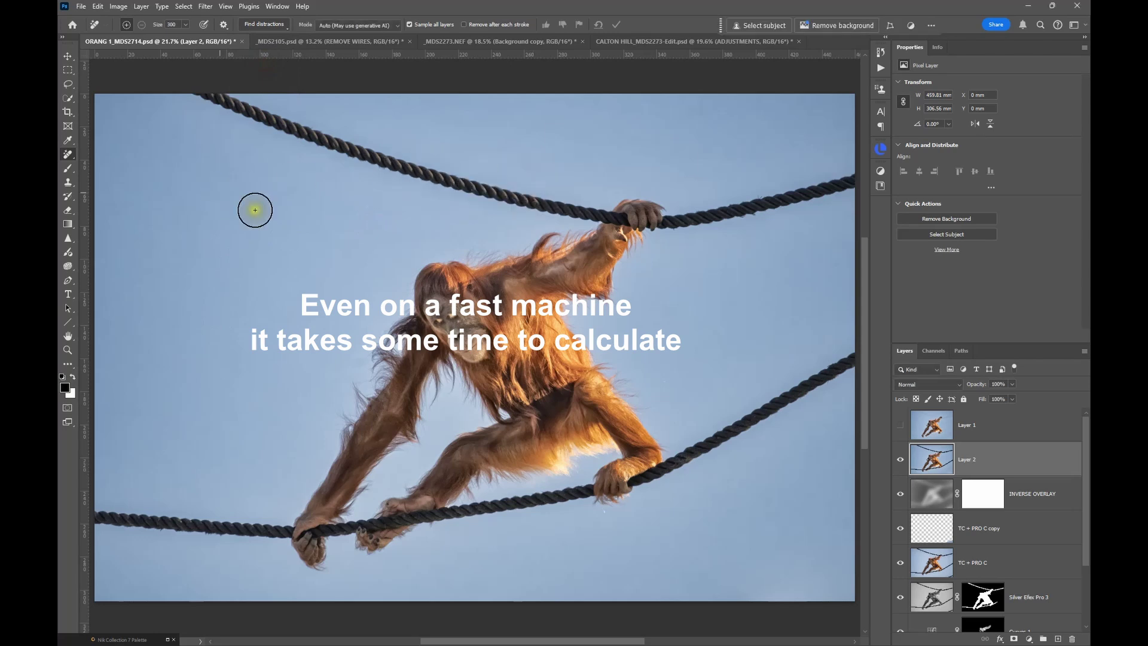
{"action": "left_click", "coordinate": [1009, 469]}
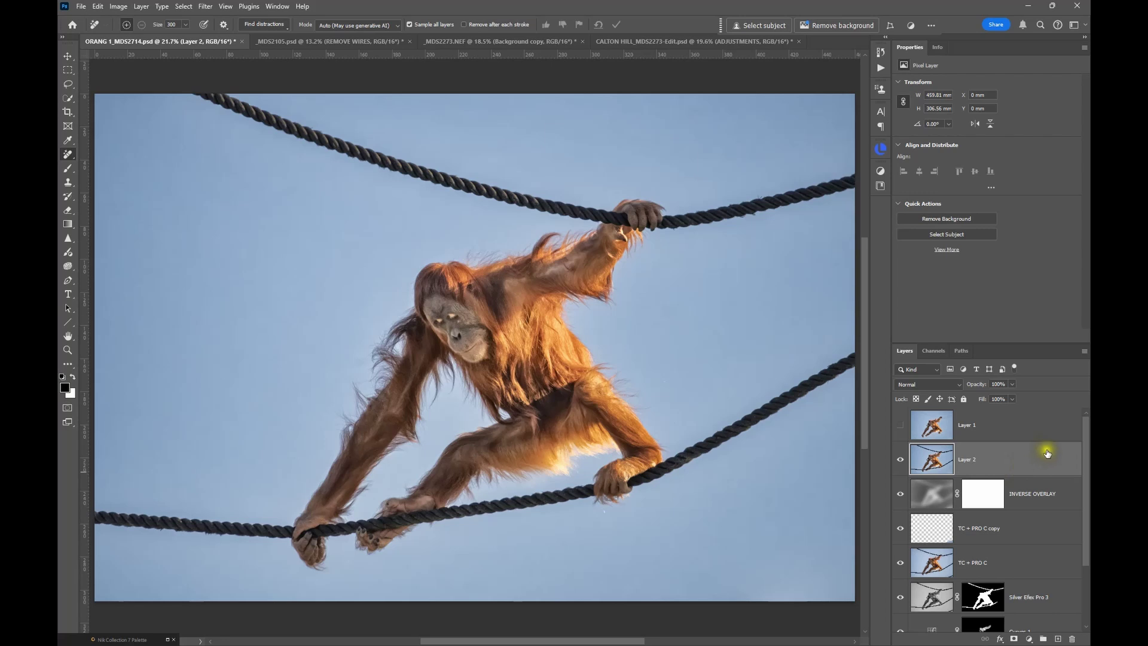
Compare the orangutan photo with Layer 1 shown and hidden to judge the rope removal
{"action": "left_click", "coordinate": [900, 427]}
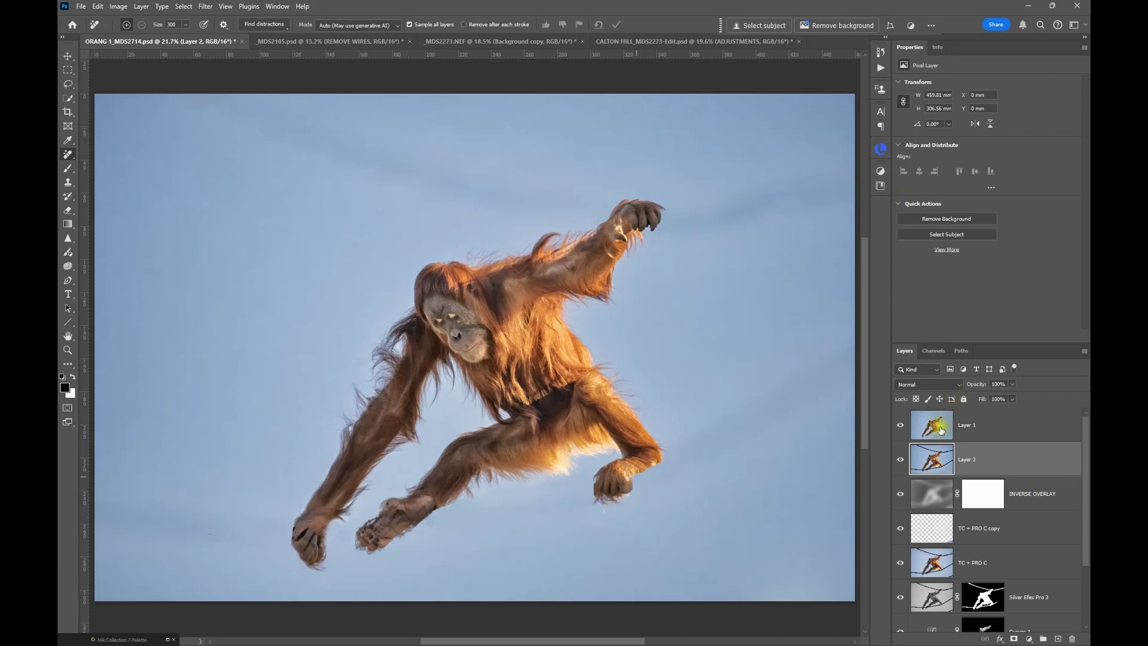
{"action": "left_click", "coordinate": [900, 425]}
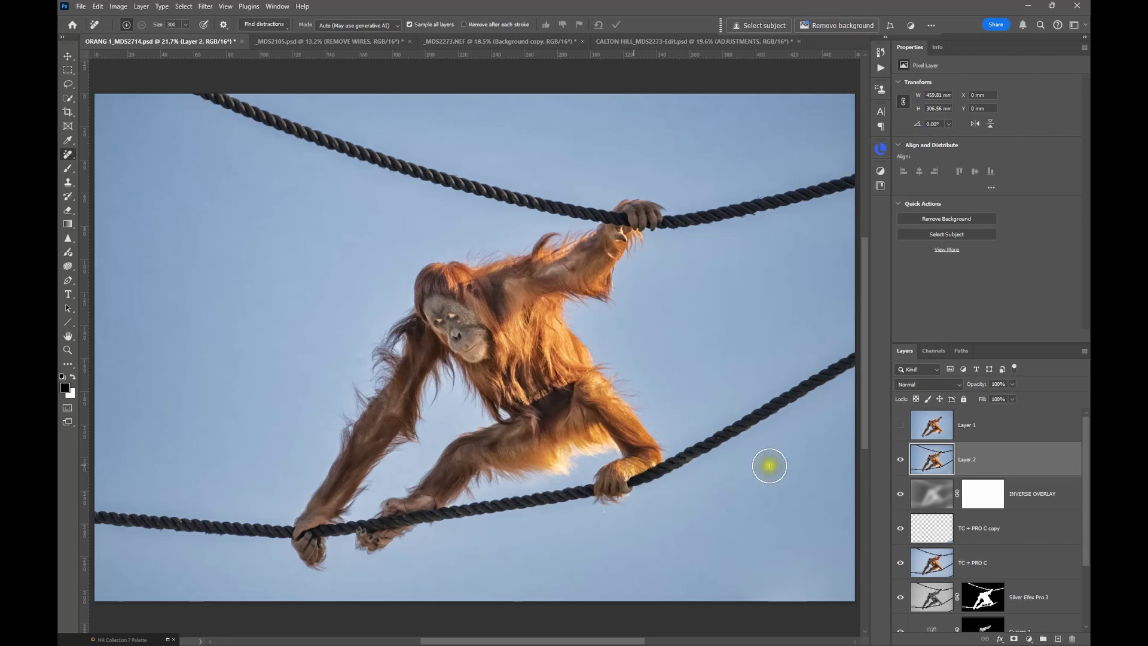
{"action": "left_click", "coordinate": [900, 426]}
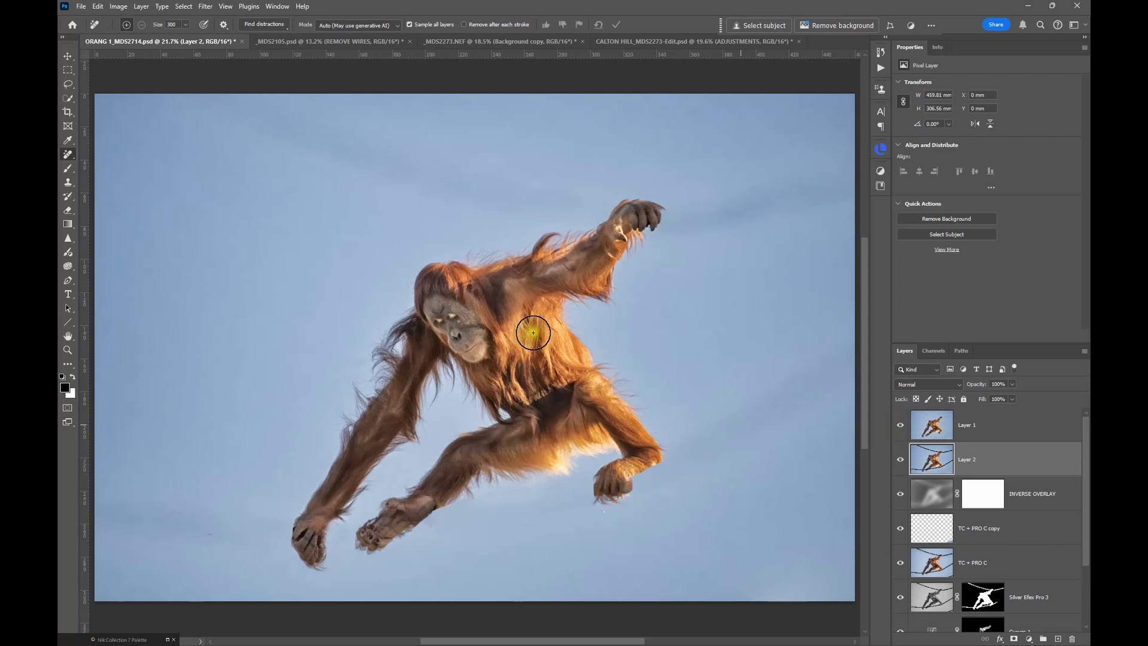
{"action": "left_click", "coordinate": [898, 426]}
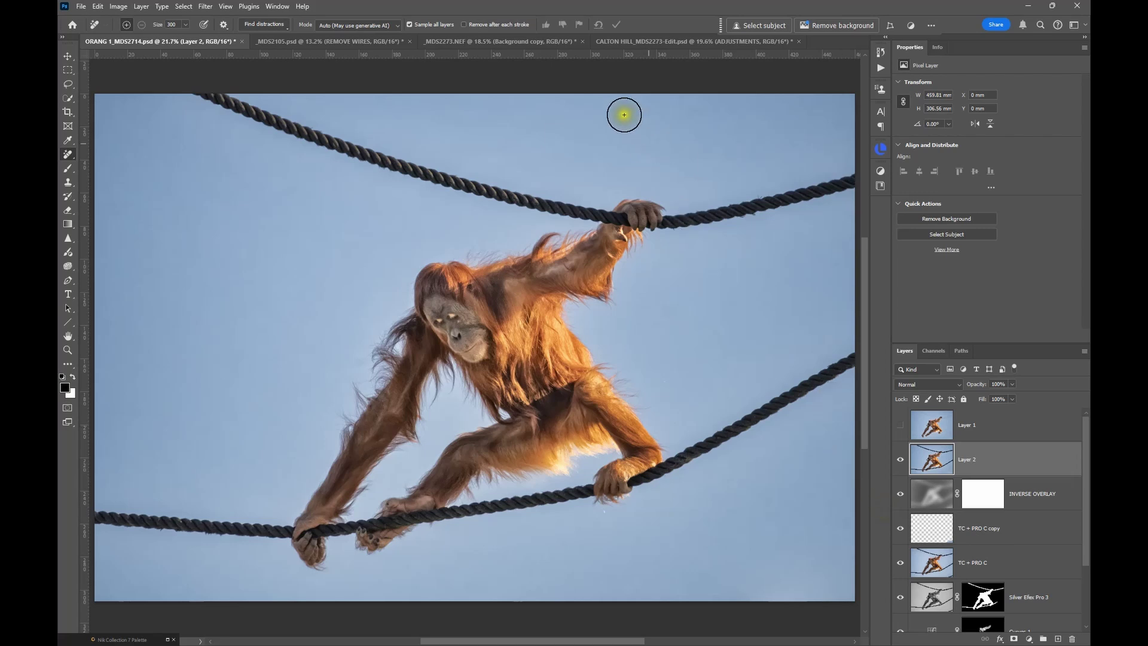
In _MDS2273.NEF, compare the fence wire along the grass slope with the REMOVE WIRE layer shown and hidden
{"action": "left_click", "coordinate": [512, 42]}
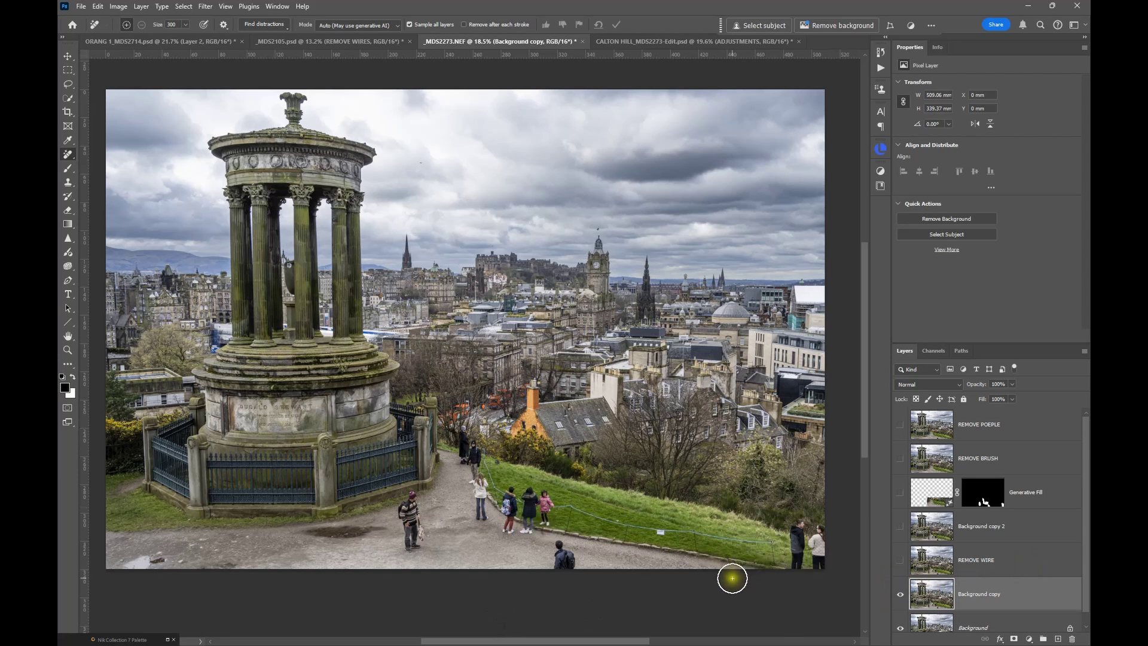
{"action": "left_click_drag", "start_coordinate": [710, 568], "coordinate": [687, 410]}
{"action": "scroll", "coordinate": [687, 410], "scroll_direction": "up", "scroll_amount": 3}
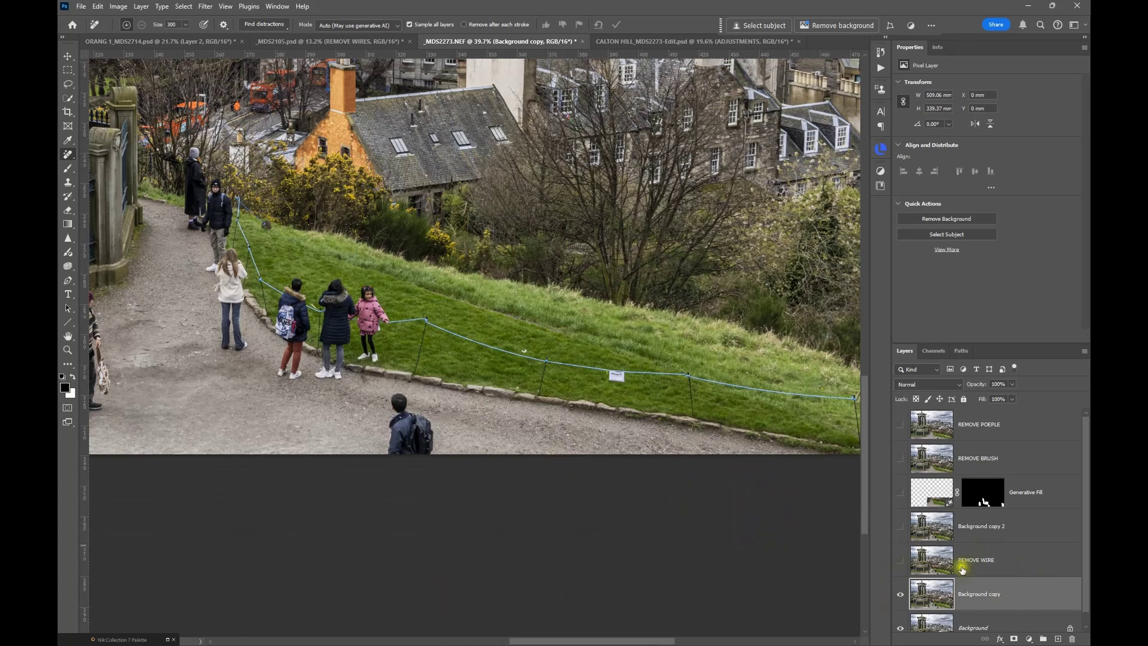
{"action": "left_click", "coordinate": [900, 563]}
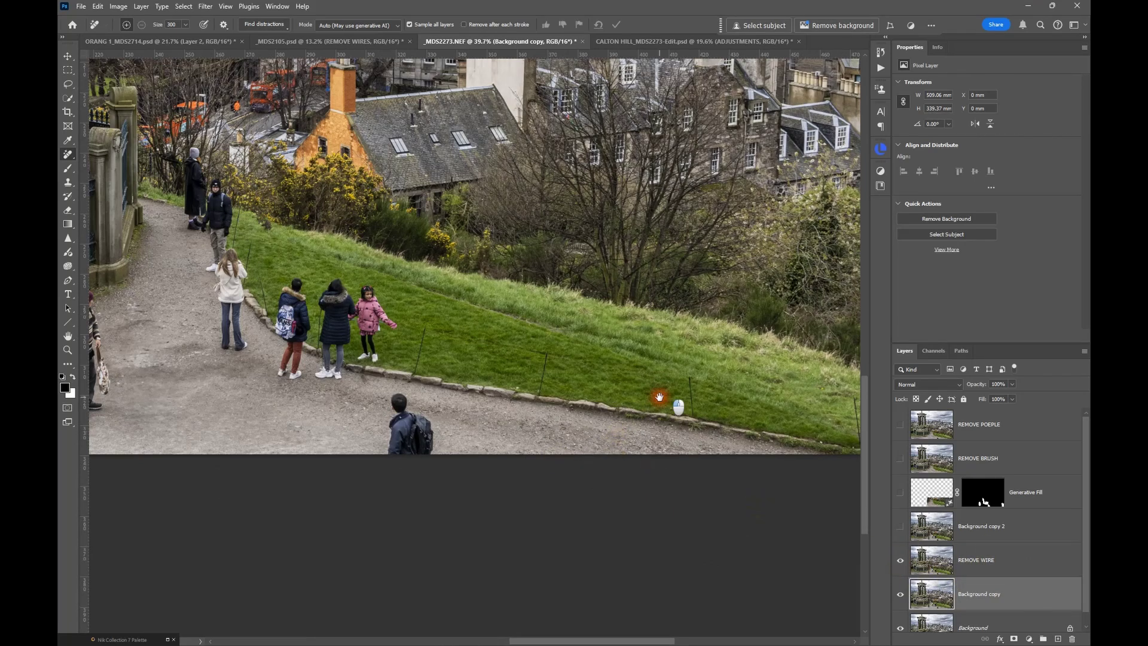
{"action": "left_click_drag", "start_coordinate": [661, 402], "coordinate": [544, 405]}
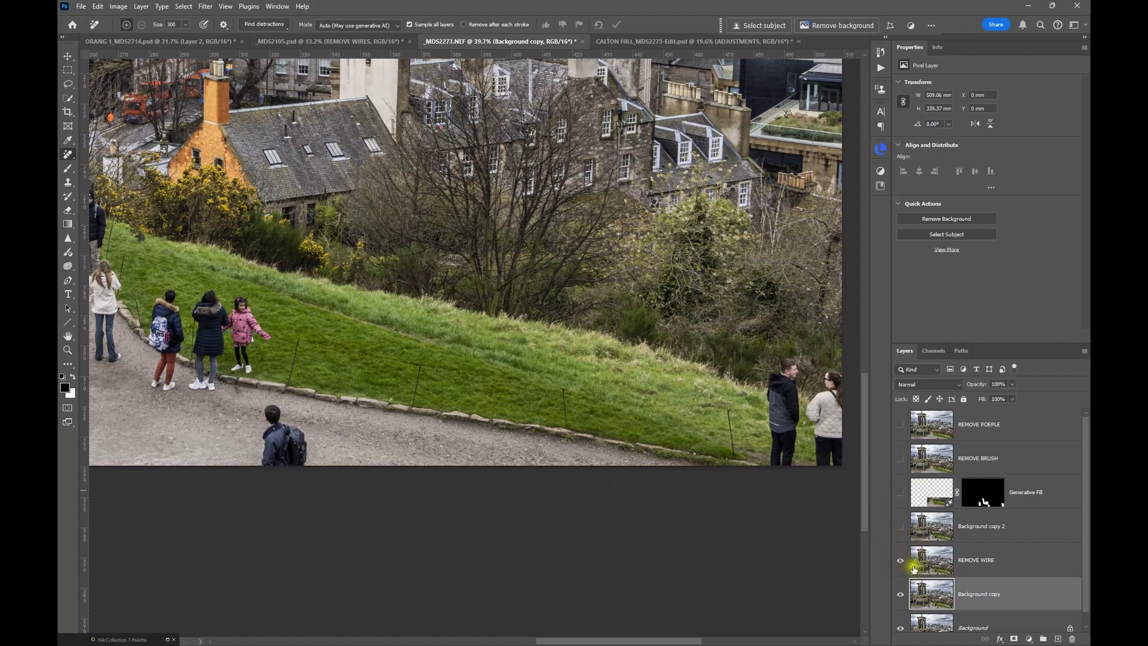
{"action": "left_click", "coordinate": [900, 562]}
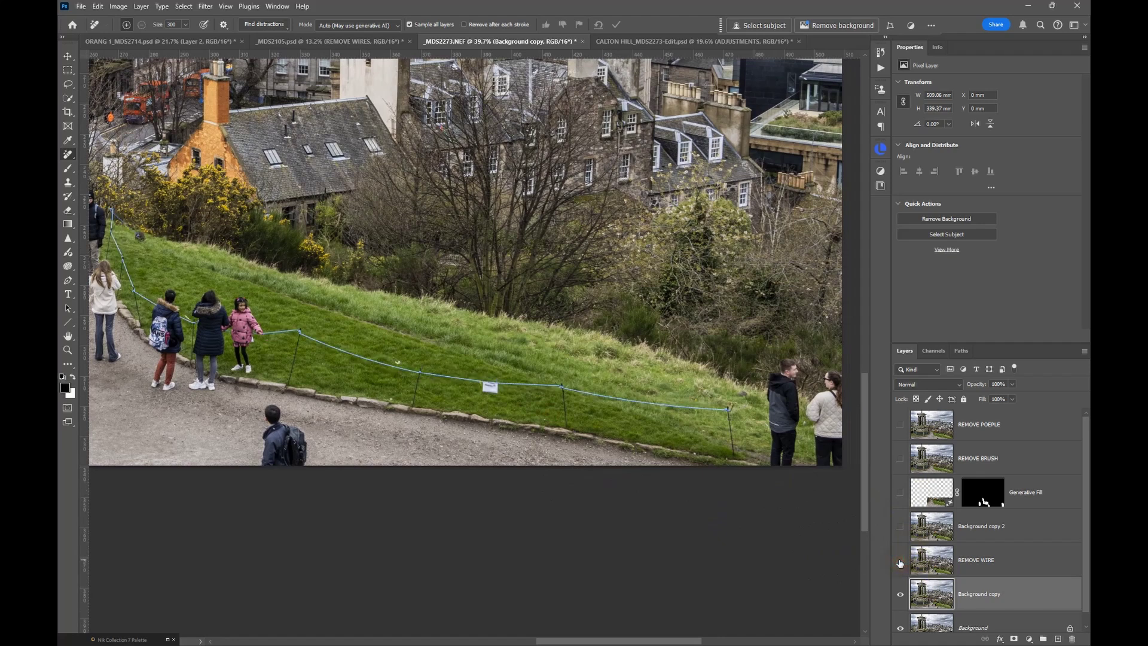
{"action": "left_click", "coordinate": [900, 561]}
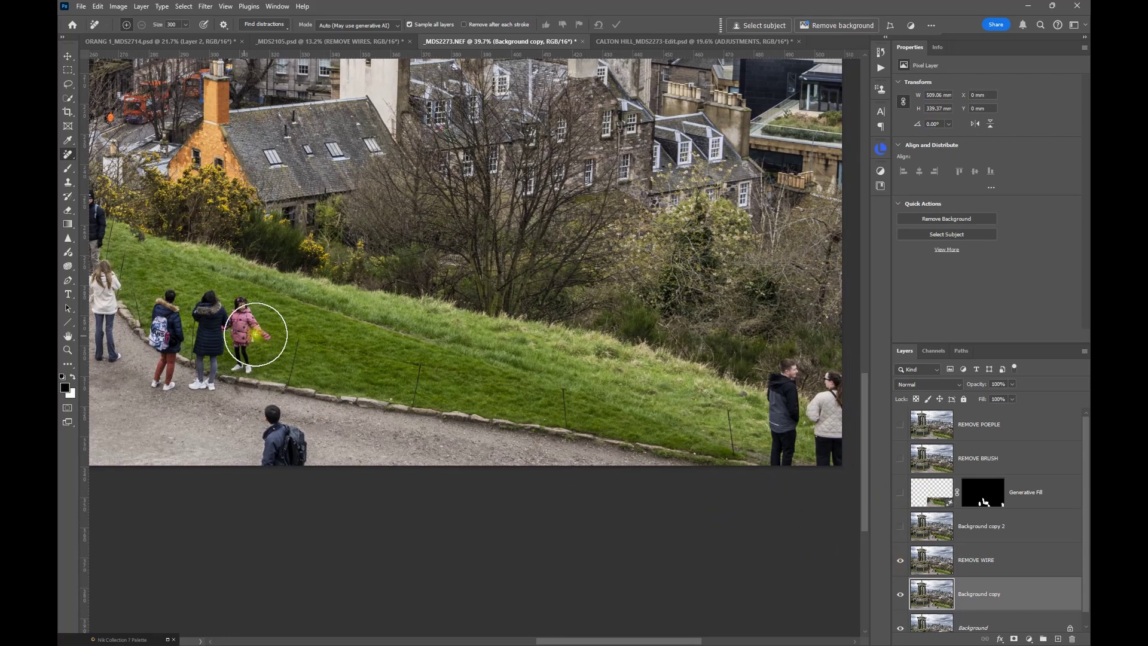
{"action": "left_click", "coordinate": [899, 562]}
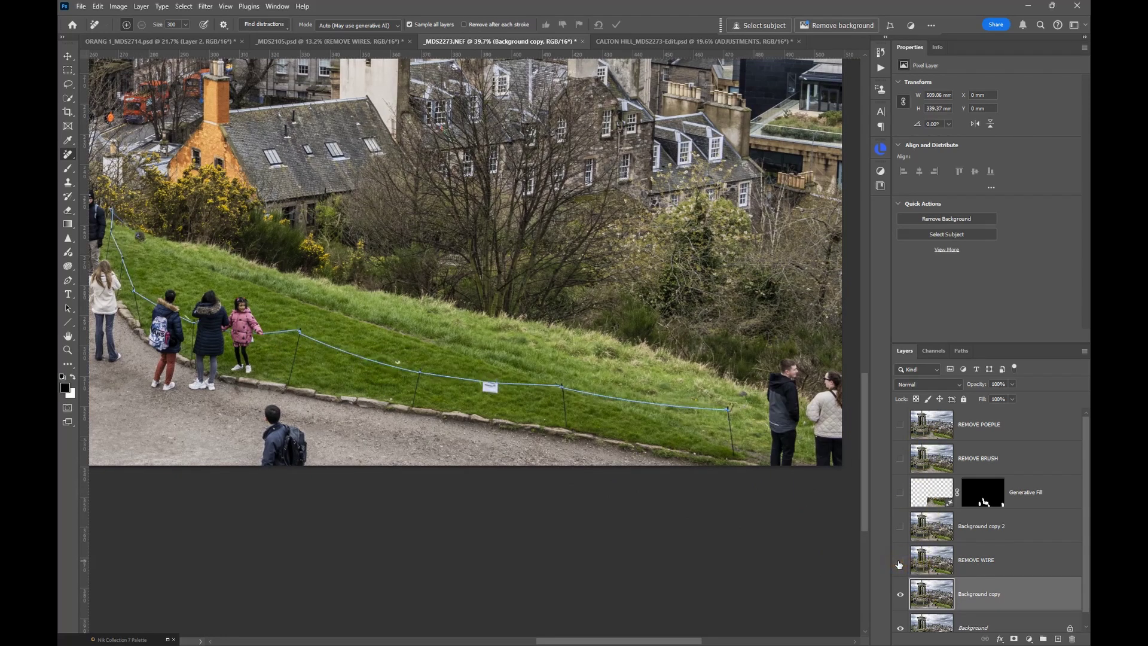
{"action": "left_click", "coordinate": [899, 562]}
{"action": "scroll", "coordinate": [526, 442], "scroll_direction": "down", "scroll_amount": 2}
{"action": "mouse_move", "coordinate": [510, 387]}
{"action": "left_mouse_down"}
{"action": "mouse_move", "coordinate": [568, 407]}
{"action": "mouse_move", "coordinate": [621, 451]}
{"action": "left_mouse_up"}
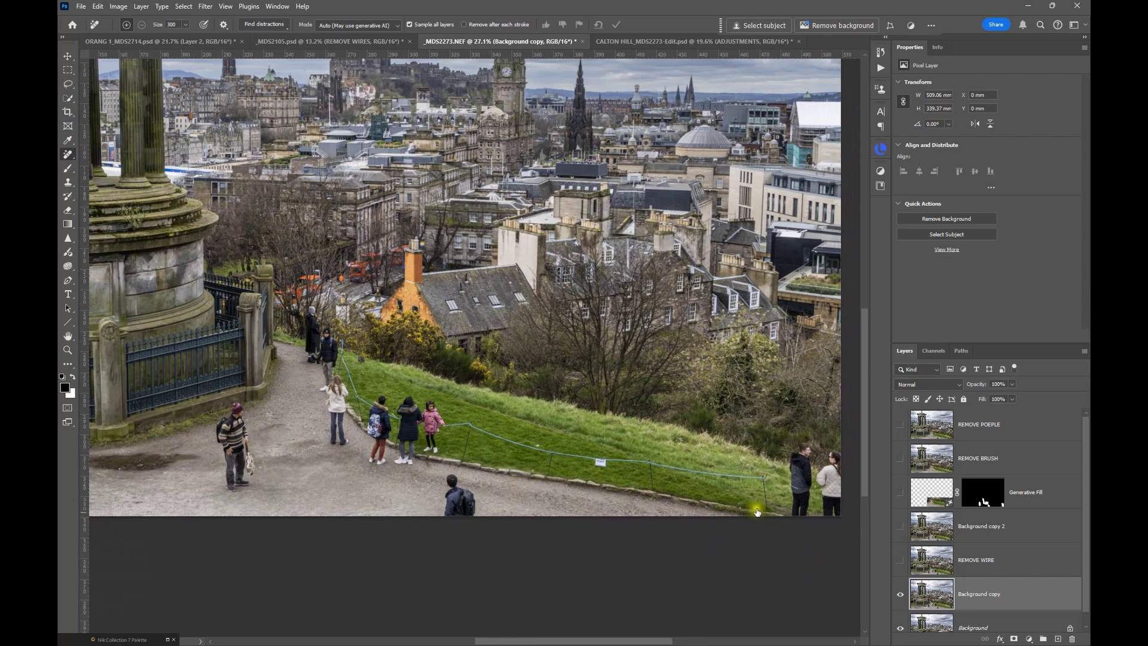
Show the Background copy 2 layer and compare the path's people with the Generative Fill layer shown and hidden
{"action": "left_click", "coordinate": [900, 526]}
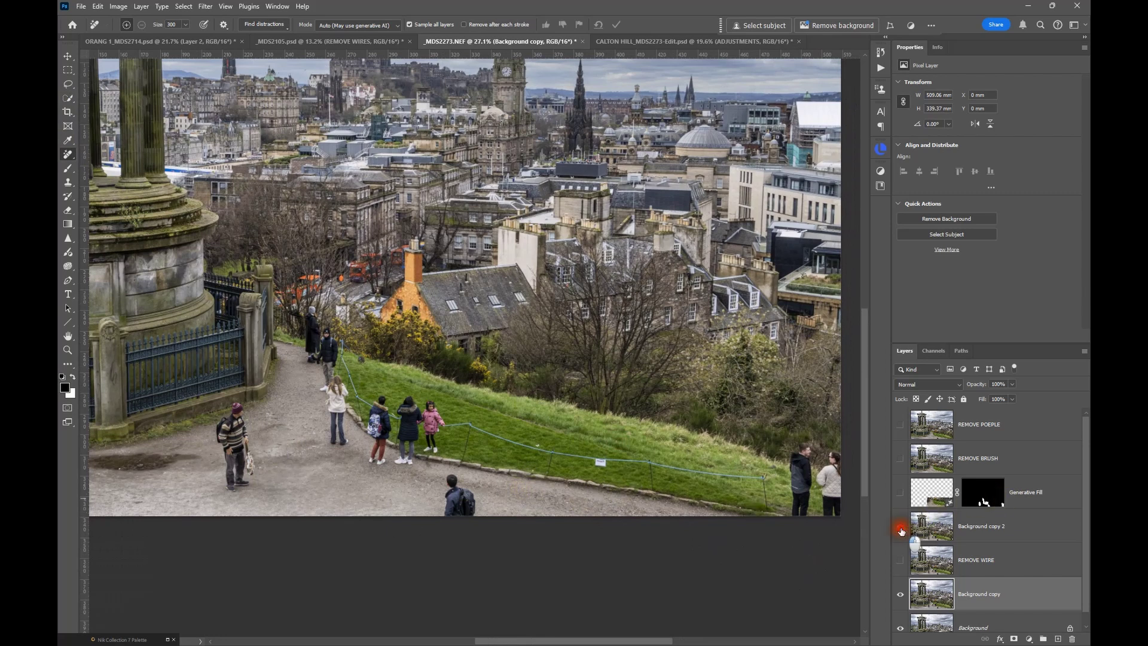
{"action": "left_click", "coordinate": [899, 492]}
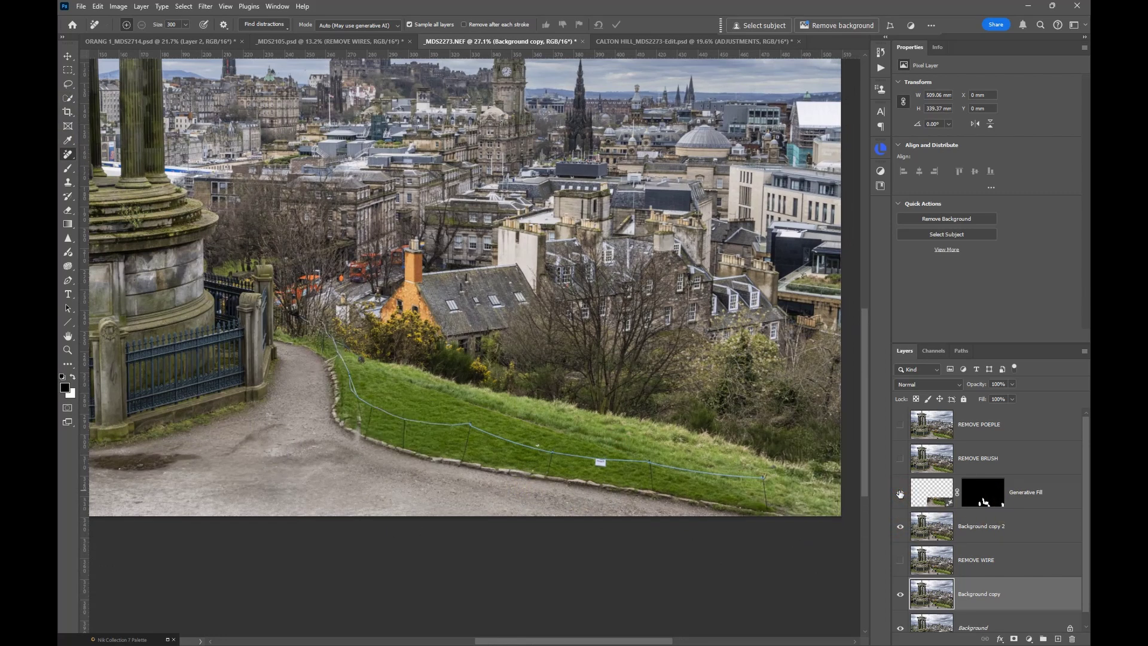
{"action": "left_click", "coordinate": [900, 494]}
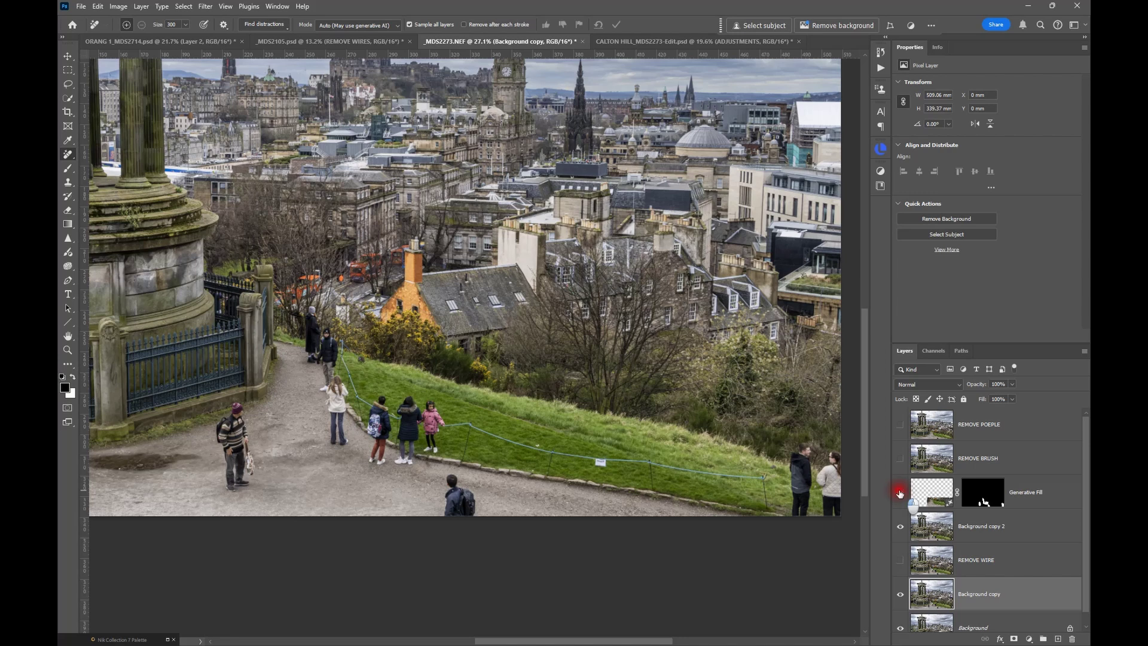
Compare the path's people removal on the Generative Fill and REMOVE BRUSH layers by showing and hiding them
{"action": "left_click", "coordinate": [900, 493]}
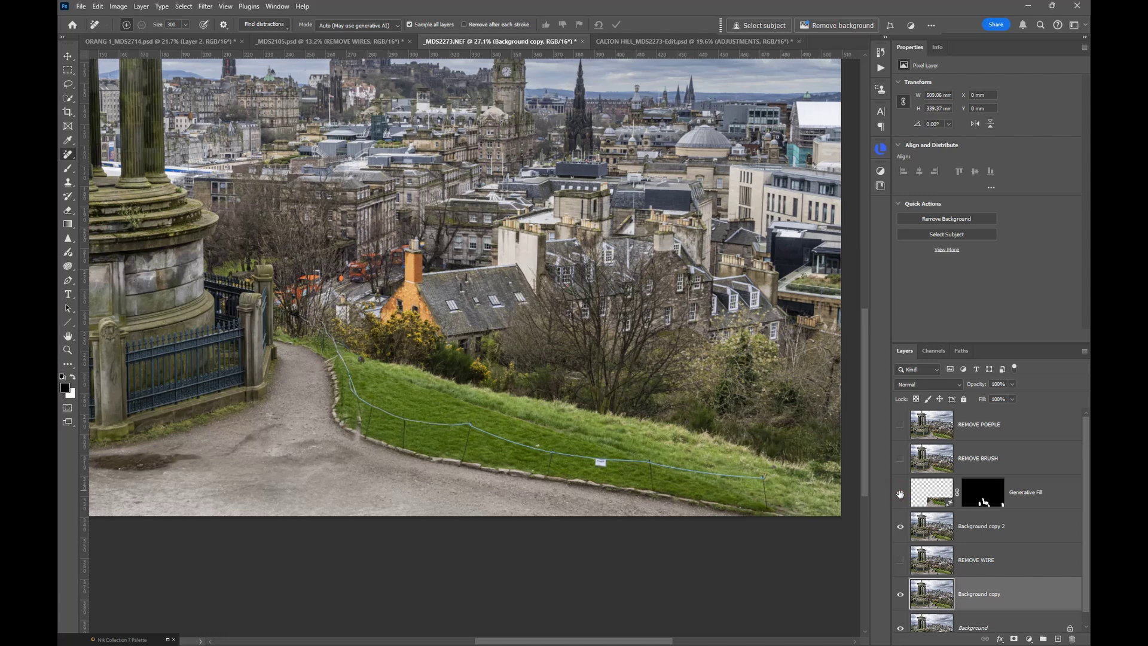
{"action": "left_click", "coordinate": [935, 462]}
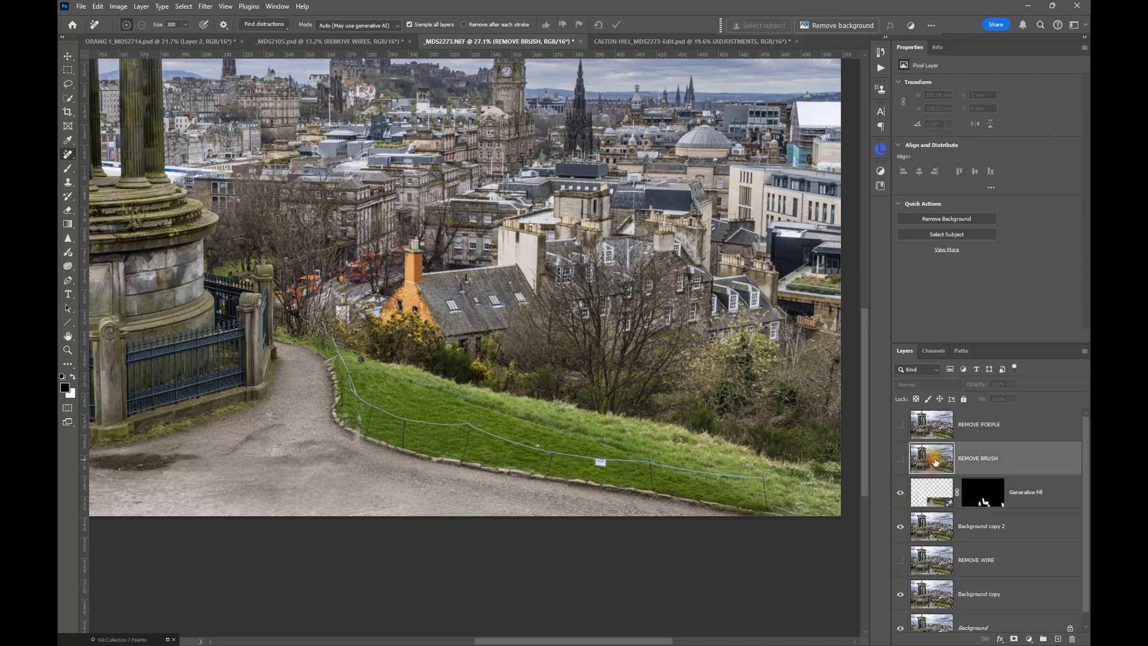
{"action": "left_click", "coordinate": [901, 462]}
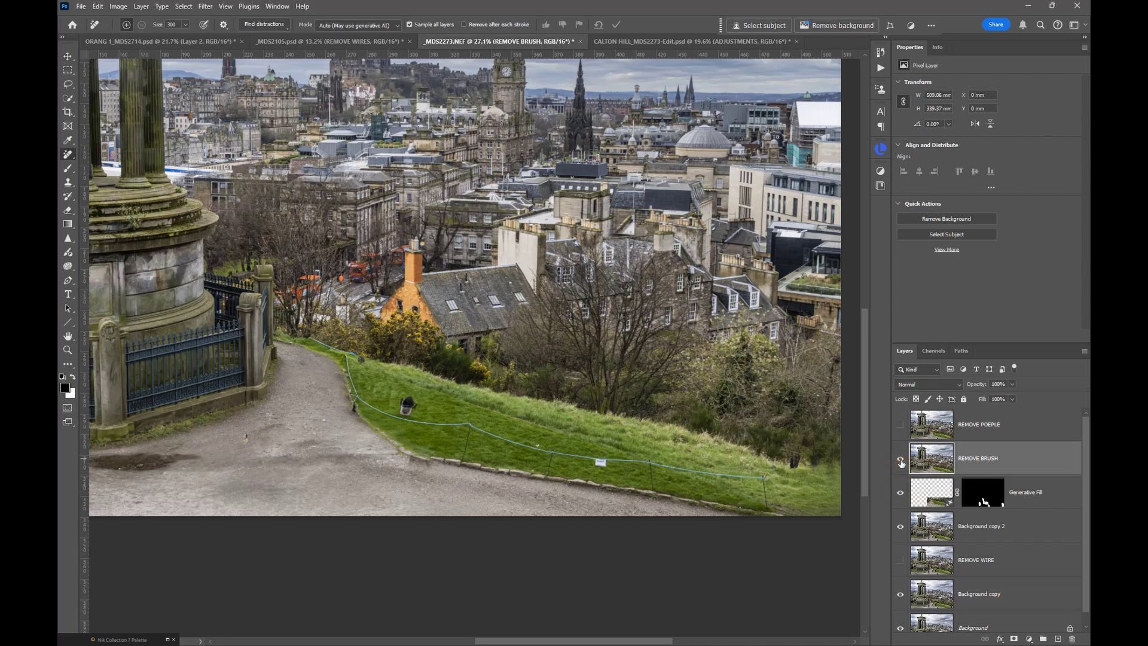
{"action": "left_click", "coordinate": [901, 462]}
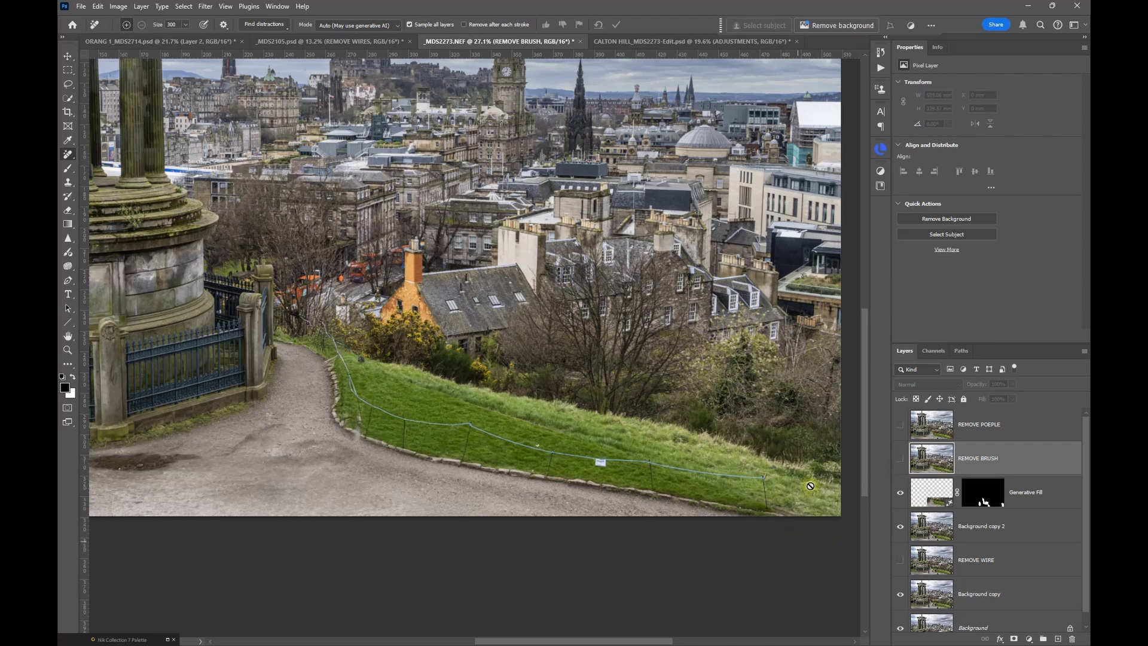
{"action": "left_click", "coordinate": [899, 495]}
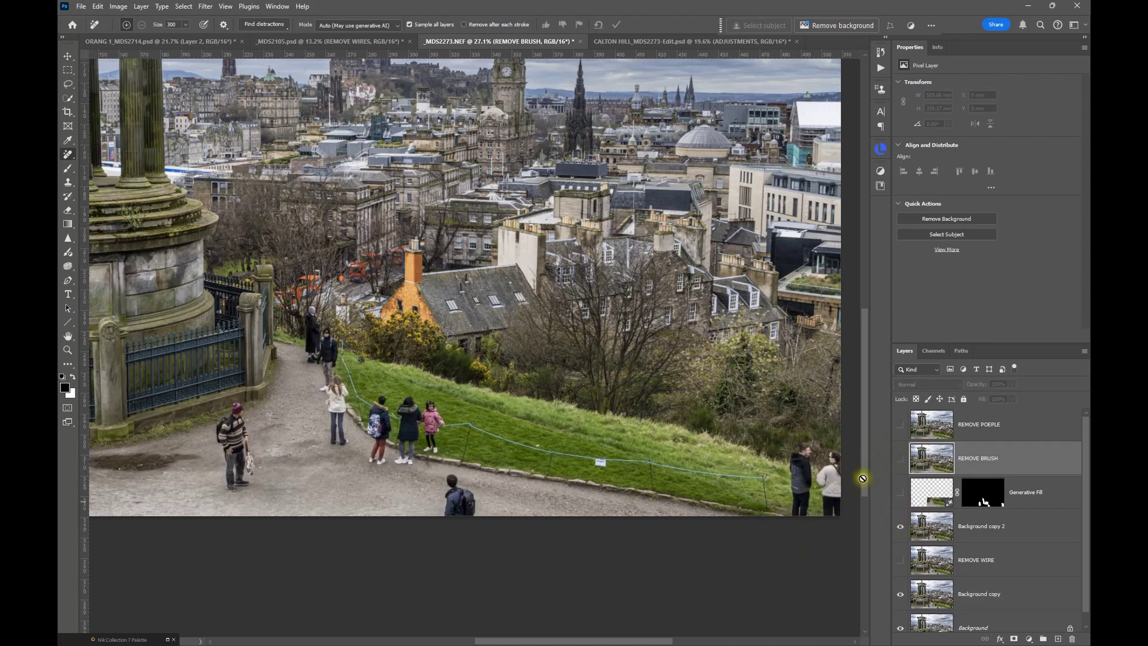
Show the REMOVE BRUSH layer and examine its removal results up close along the grass slope and the path
{"action": "left_click", "coordinate": [899, 459]}
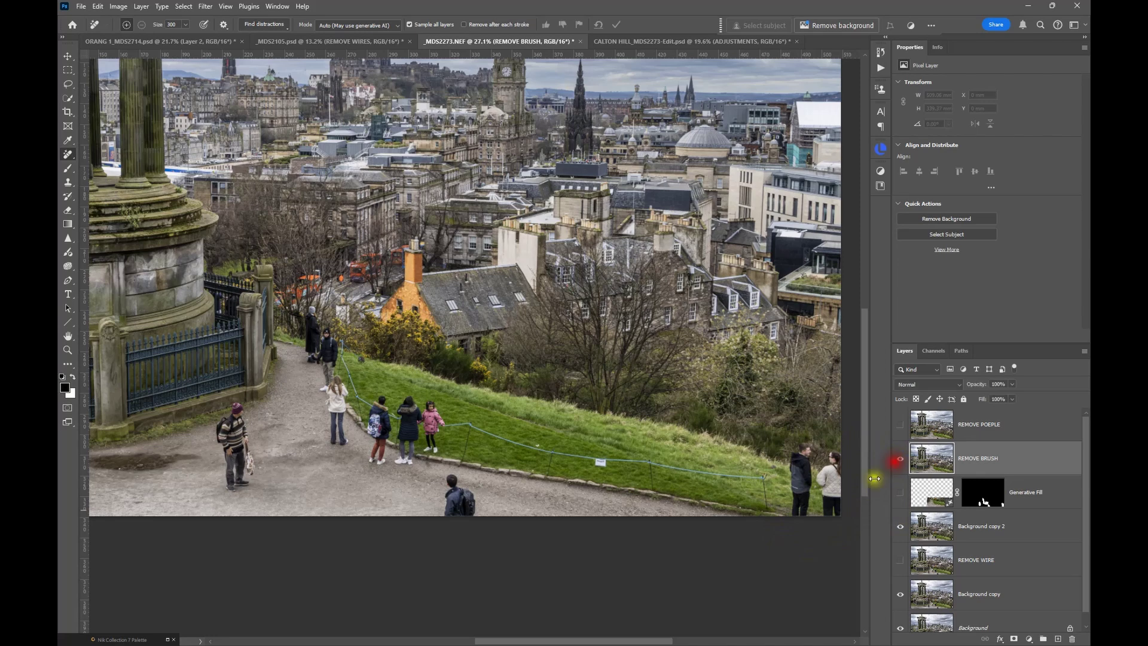
{"action": "scroll", "coordinate": [797, 522], "scroll_direction": "up", "scroll_amount": 5}
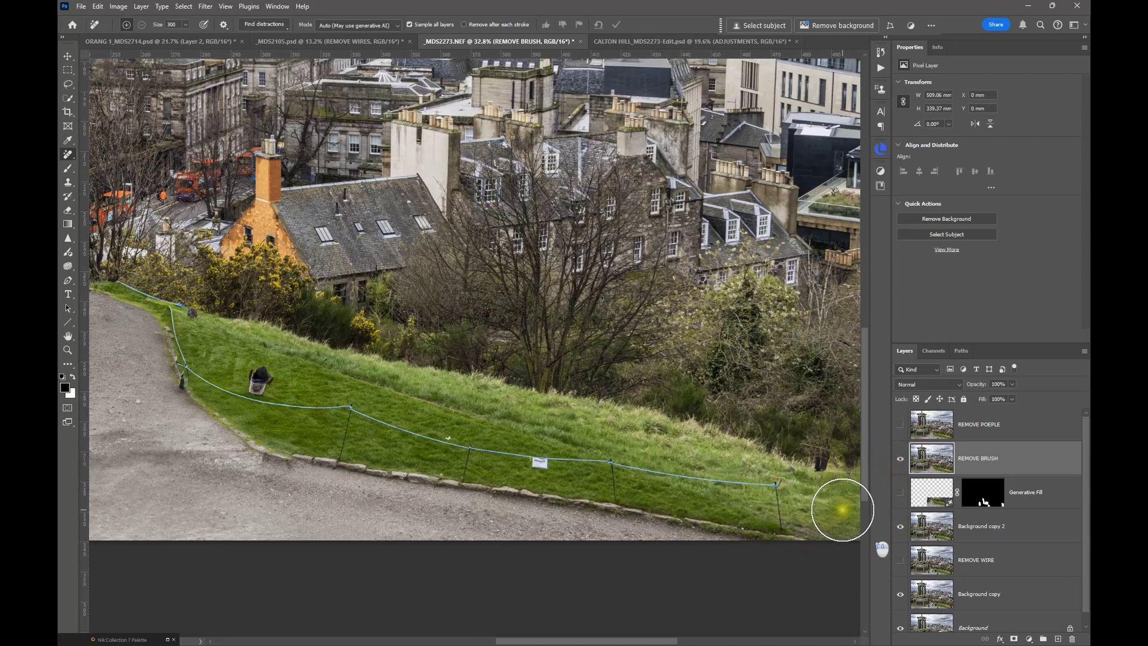
{"action": "left_click_drag", "start_coordinate": [769, 486], "coordinate": [626, 388]}
{"action": "scroll", "coordinate": [627, 388], "scroll_direction": "down", "scroll_amount": 3}
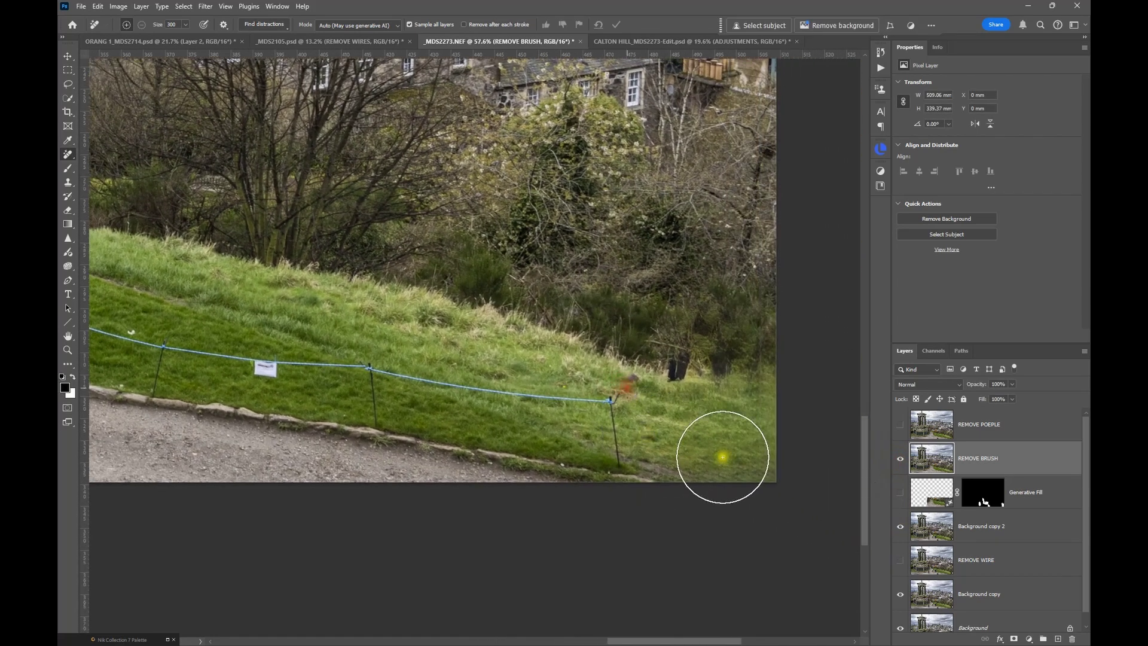
{"action": "scroll", "coordinate": [738, 463], "scroll_direction": "down", "scroll_amount": 3}
{"action": "left_click_drag", "start_coordinate": [487, 389], "coordinate": [686, 428]}
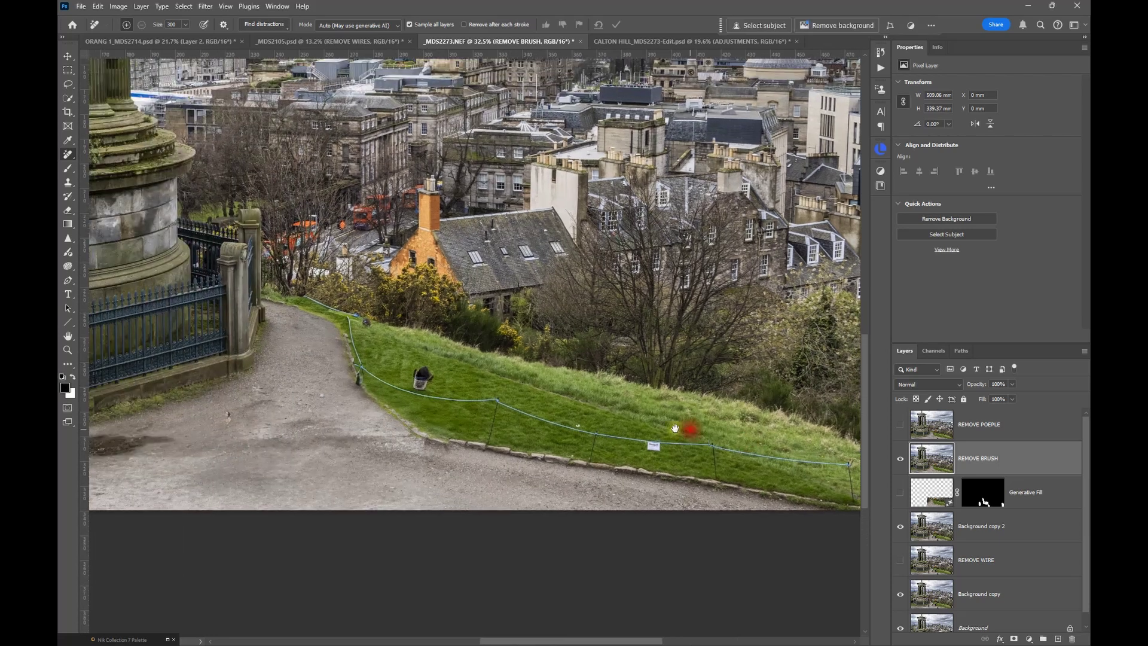
{"action": "scroll", "coordinate": [448, 404], "scroll_direction": "up", "scroll_amount": 2}
{"action": "left_click_drag", "start_coordinate": [397, 405], "coordinate": [490, 335]}
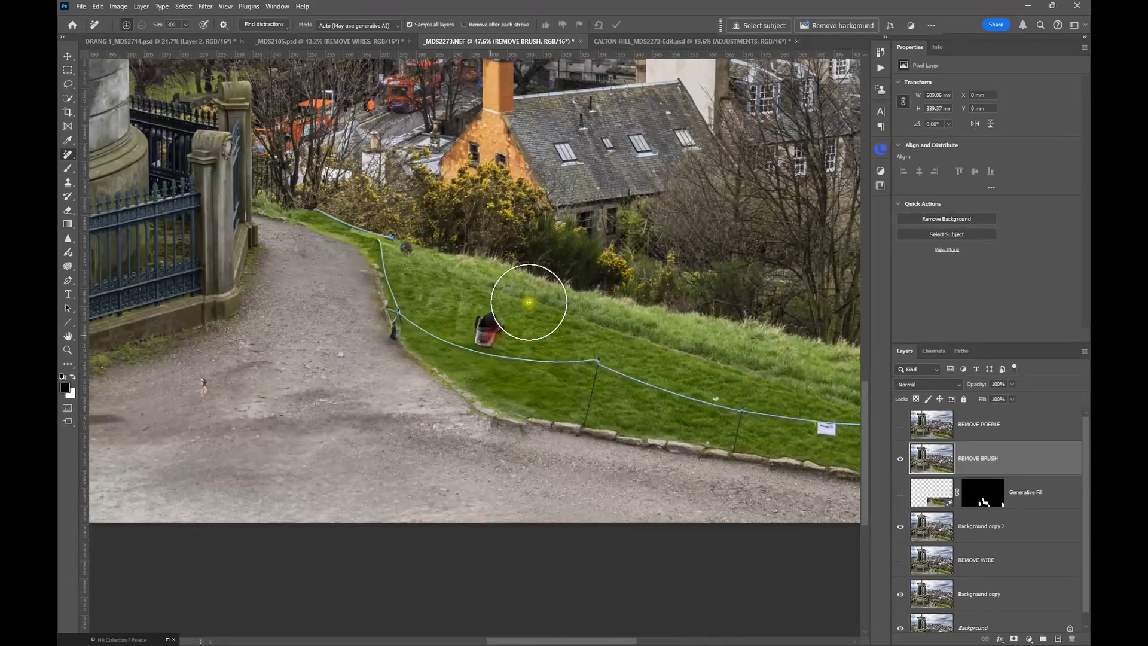
Compare the path and grass edge with the REMOVE BRUSH layer shown and hidden, leaving the layer hidden
{"action": "left_click", "coordinate": [901, 459]}
{"action": "left_click", "coordinate": [901, 460]}
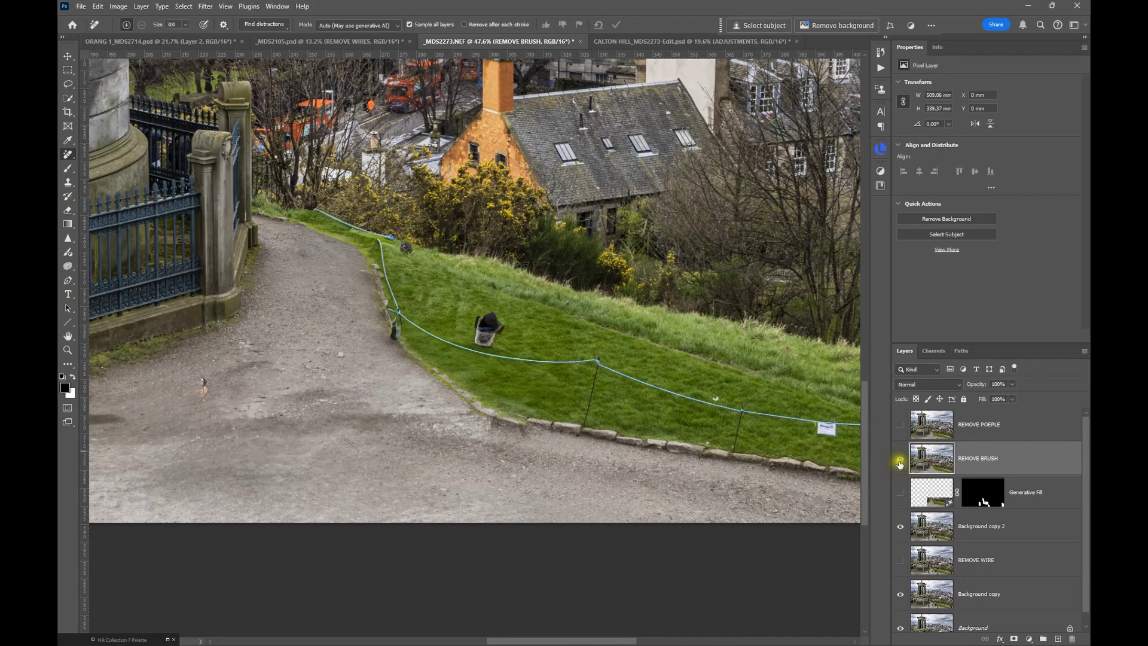
{"action": "left_click", "coordinate": [900, 462]}
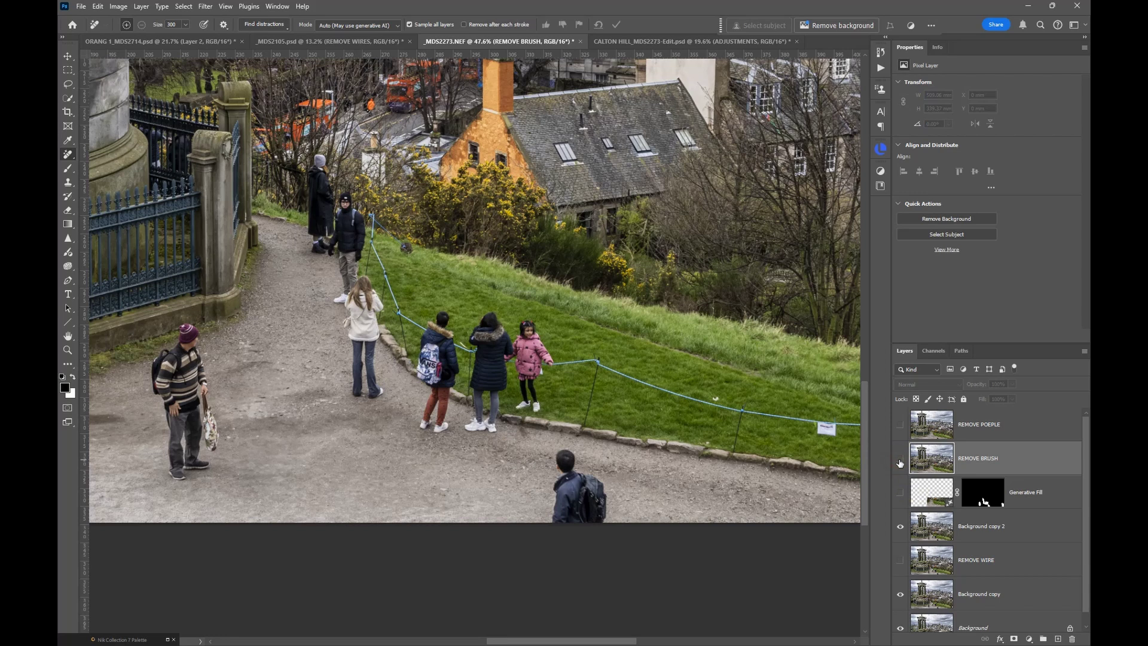
{"action": "left_click", "coordinate": [900, 462]}
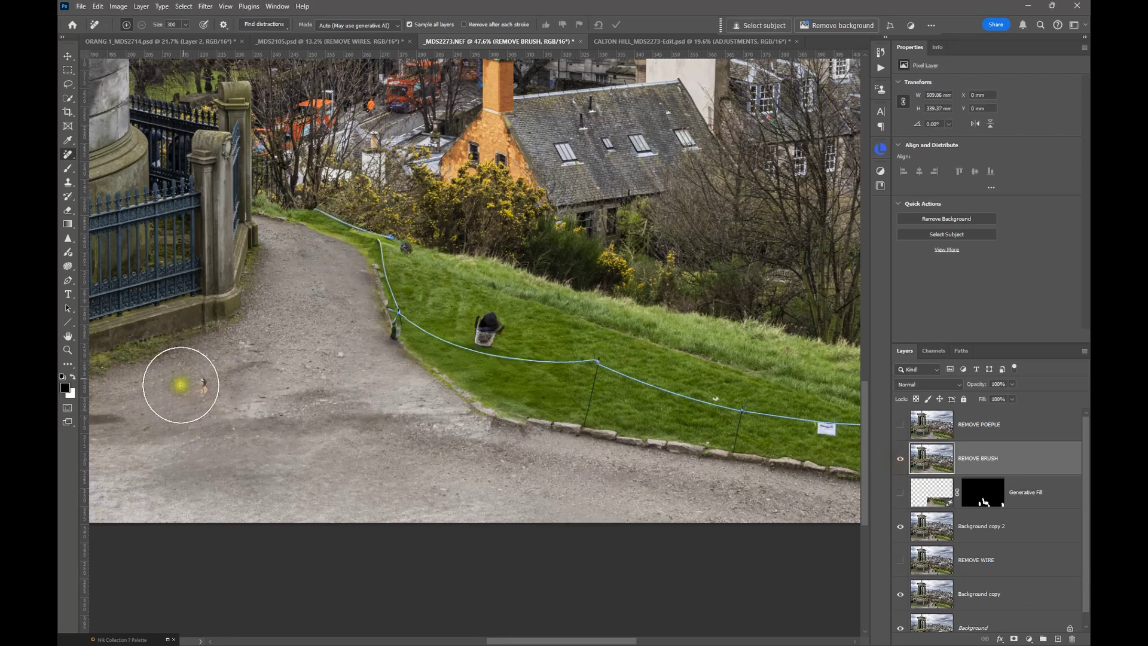
{"action": "left_click", "coordinate": [900, 461]}
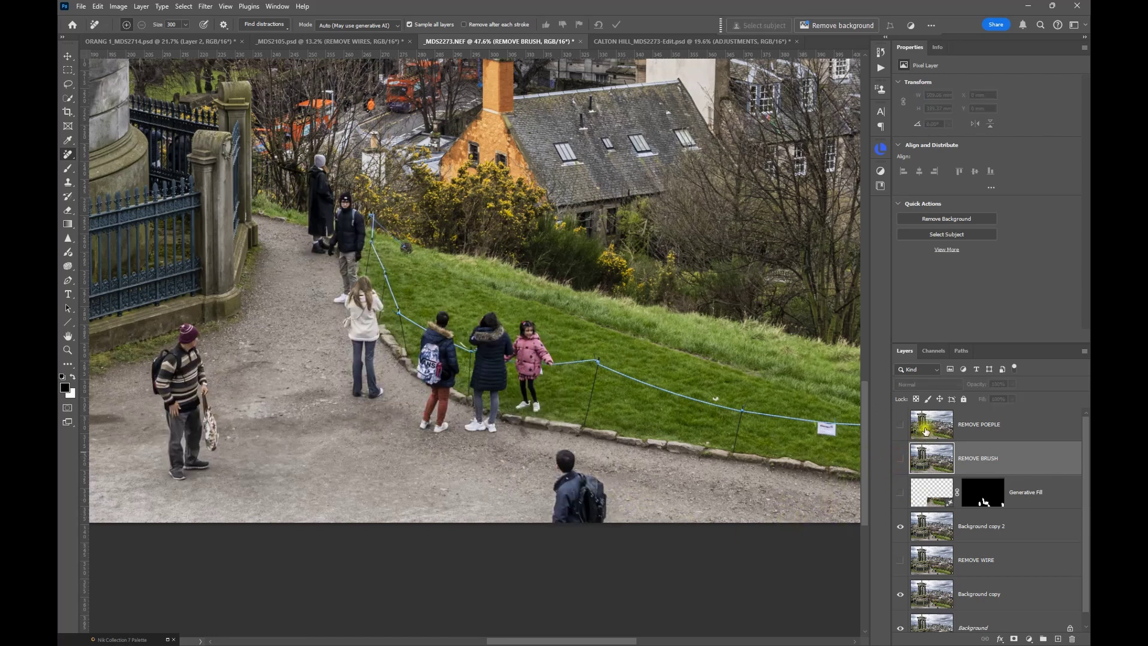
Select the REMOVE POEPLE layer, view the People option of Find distractions, and show the layer
{"action": "left_click", "coordinate": [925, 430]}
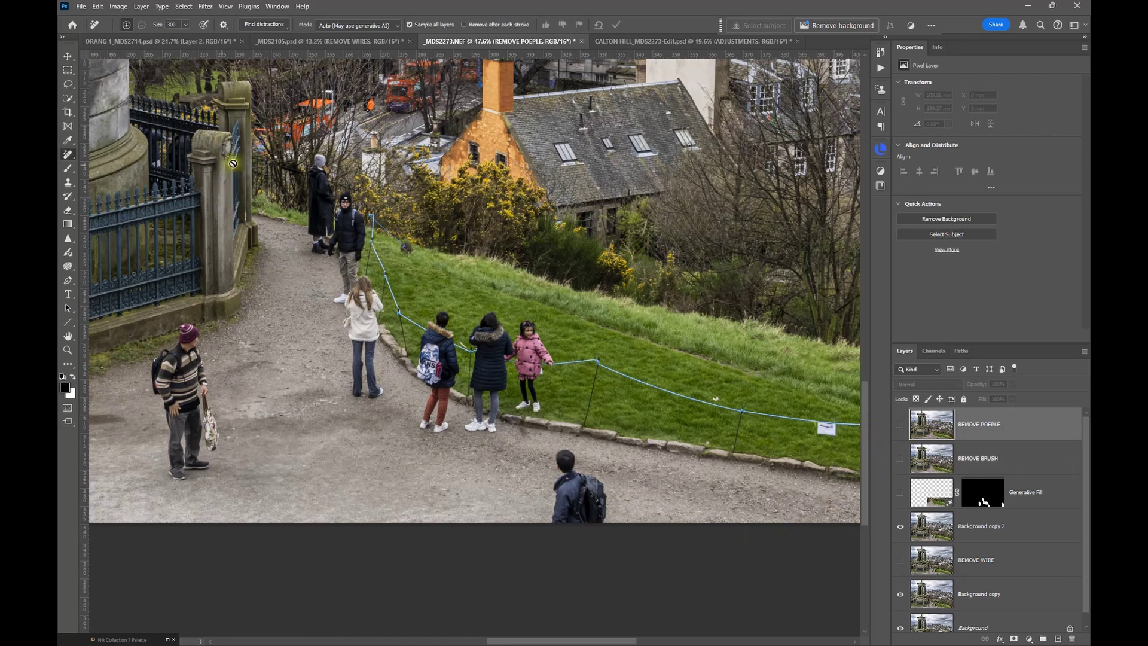
{"action": "left_click", "coordinate": [257, 24]}
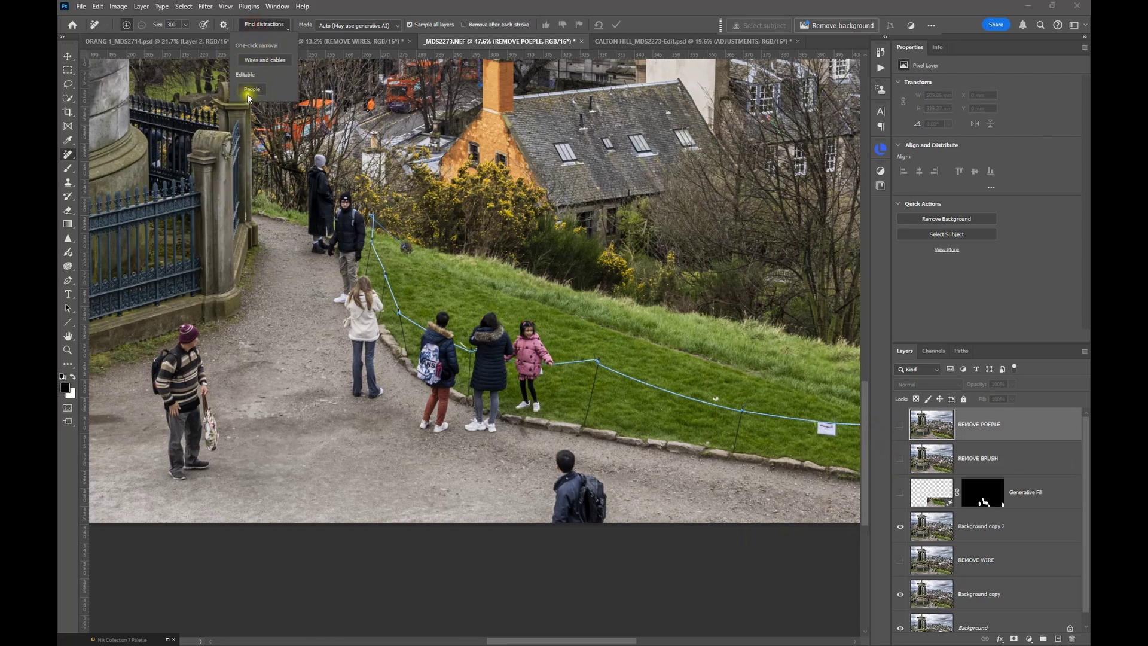
{"action": "left_click", "coordinate": [296, 22]}
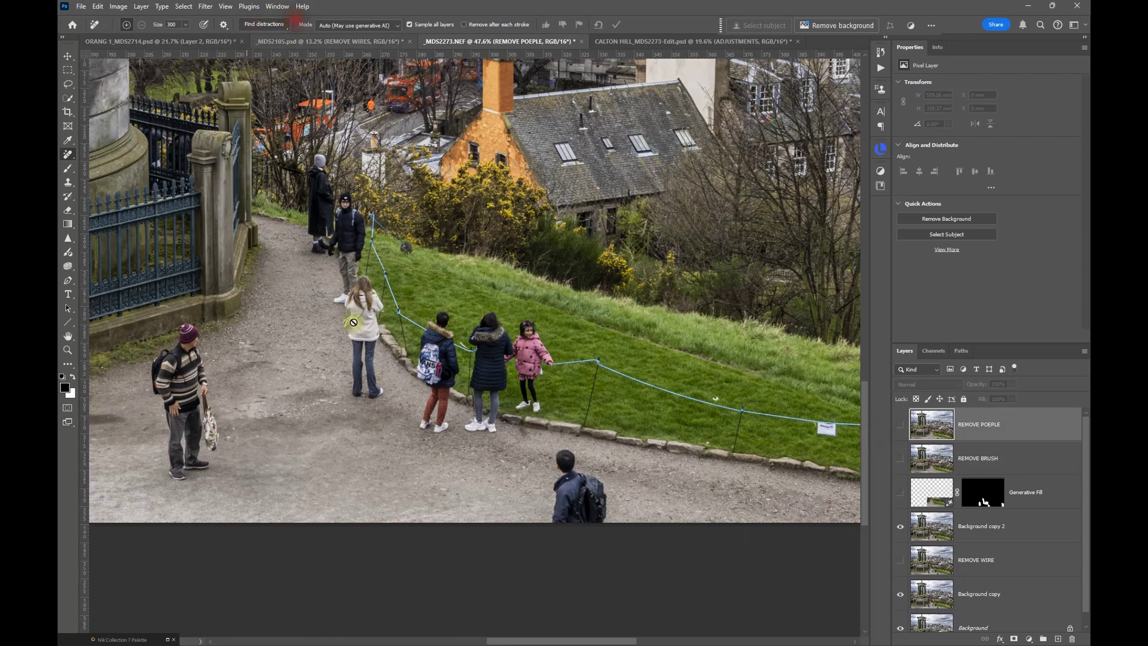
{"action": "left_click", "coordinate": [901, 426]}
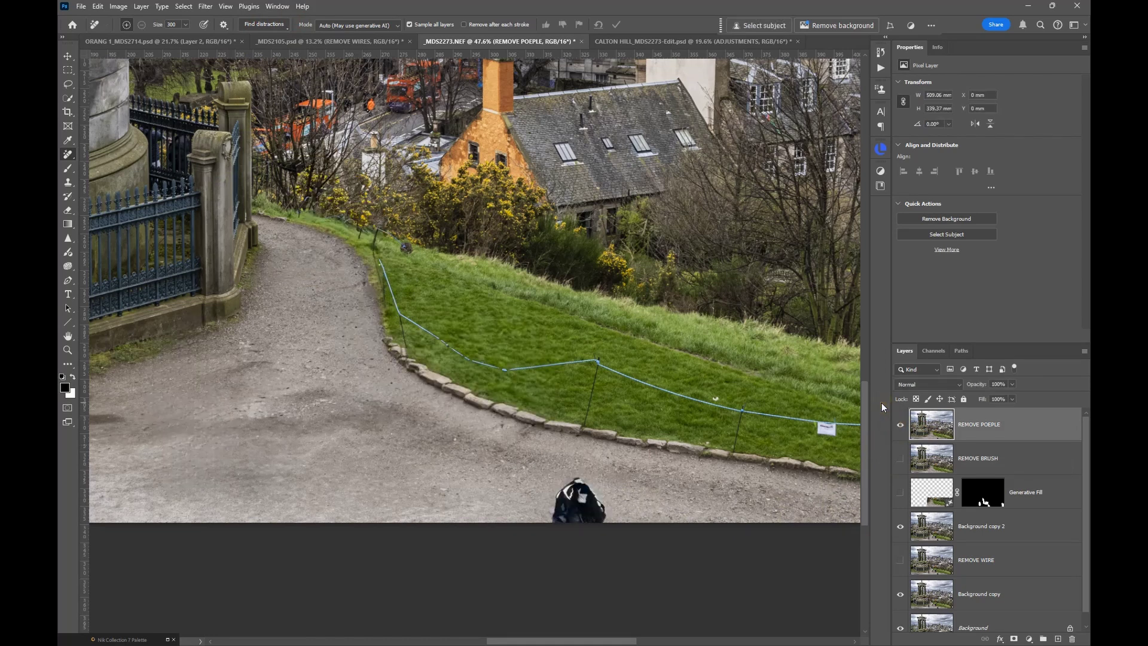
Examine the REMOVE POEPLE result along the slope and path up close, comparing the layer shown and hidden, and return to the whole photo
{"action": "scroll", "coordinate": [657, 405], "scroll_direction": "down", "scroll_amount": 3}
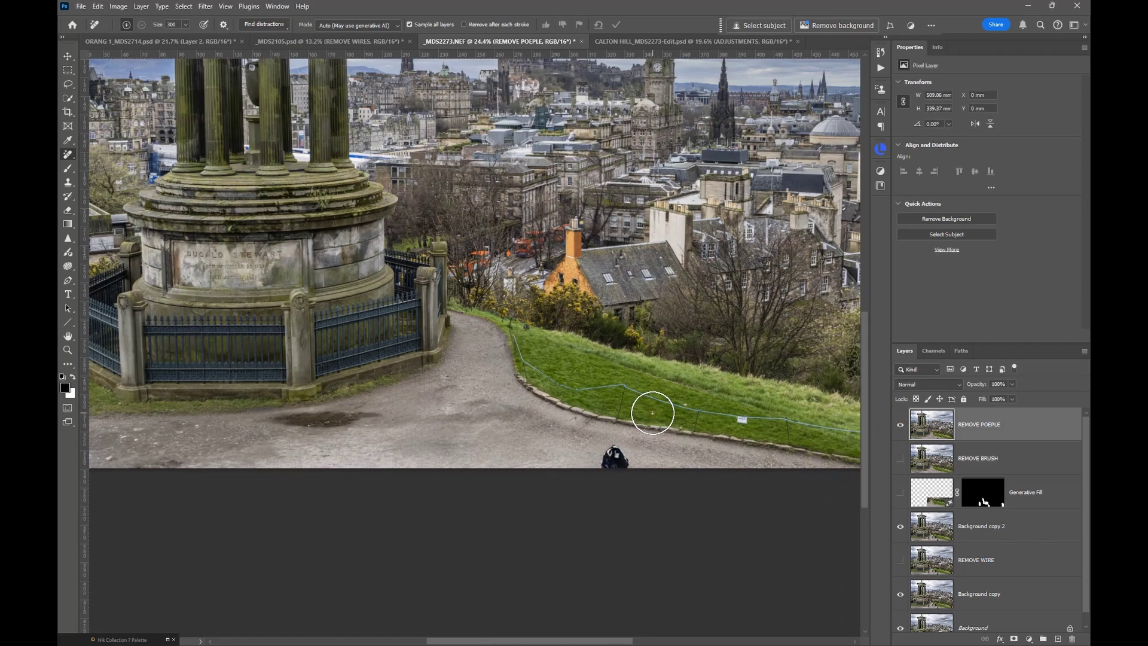
{"action": "left_click", "coordinate": [653, 412]}
{"action": "scroll", "coordinate": [526, 452], "scroll_direction": "down", "scroll_amount": 1}
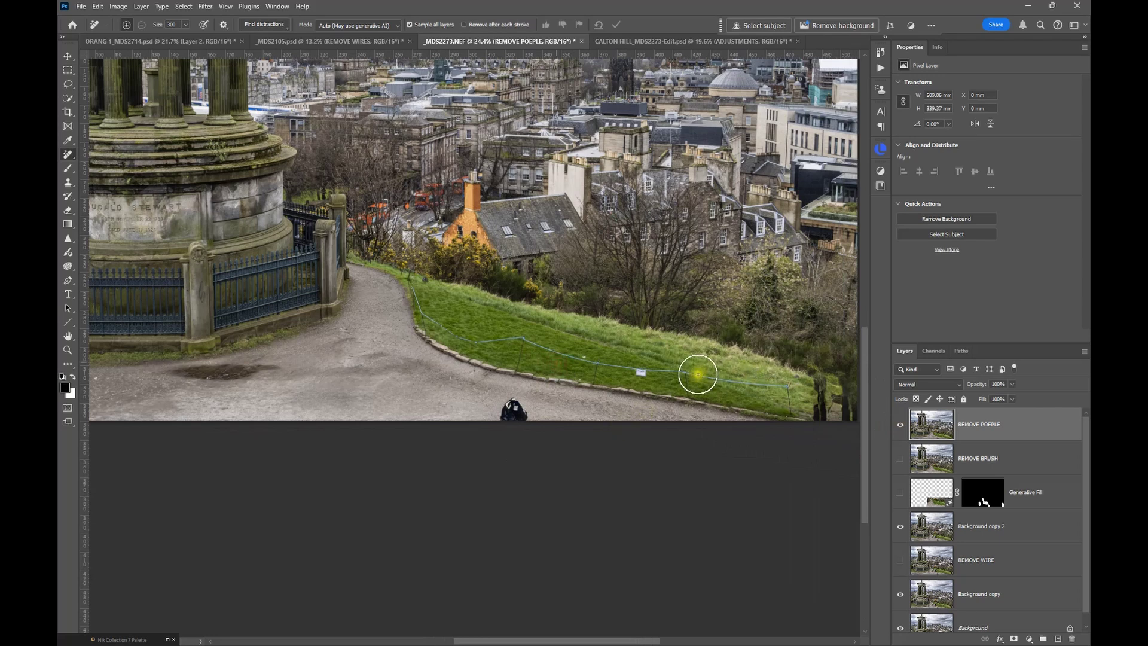
{"action": "scroll", "coordinate": [694, 374], "scroll_direction": "right", "scroll_amount": 2}
{"action": "scroll", "coordinate": [750, 413], "scroll_direction": "up", "scroll_amount": 3}
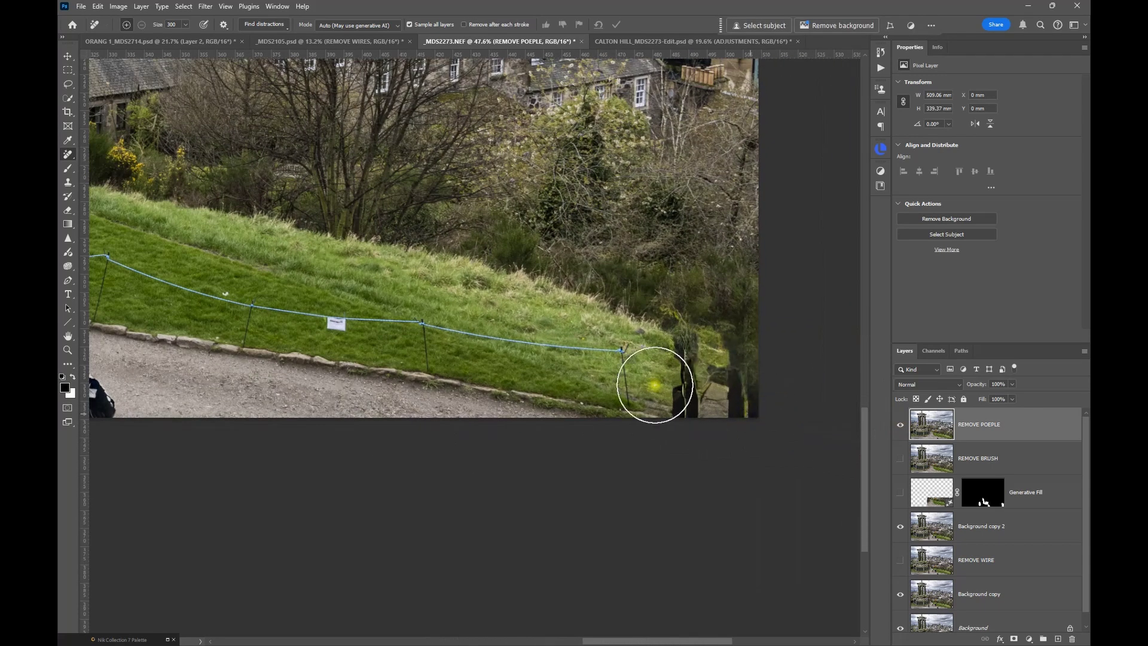
{"action": "left_click_drag", "start_coordinate": [358, 373], "coordinate": [545, 339]}
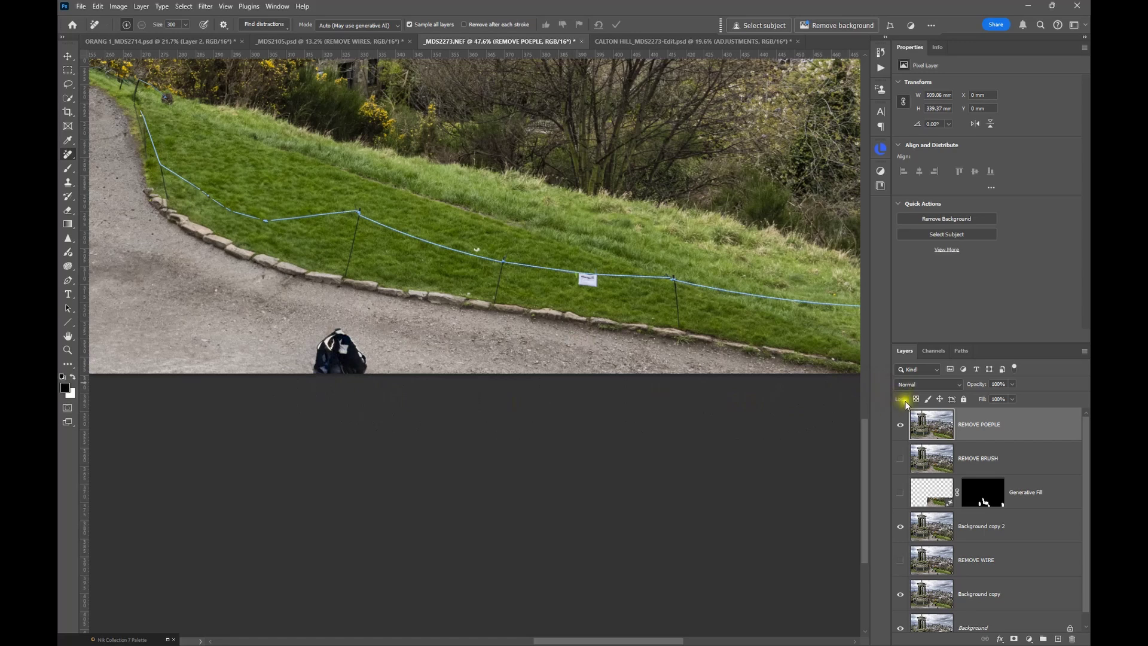
{"action": "left_click", "coordinate": [901, 425]}
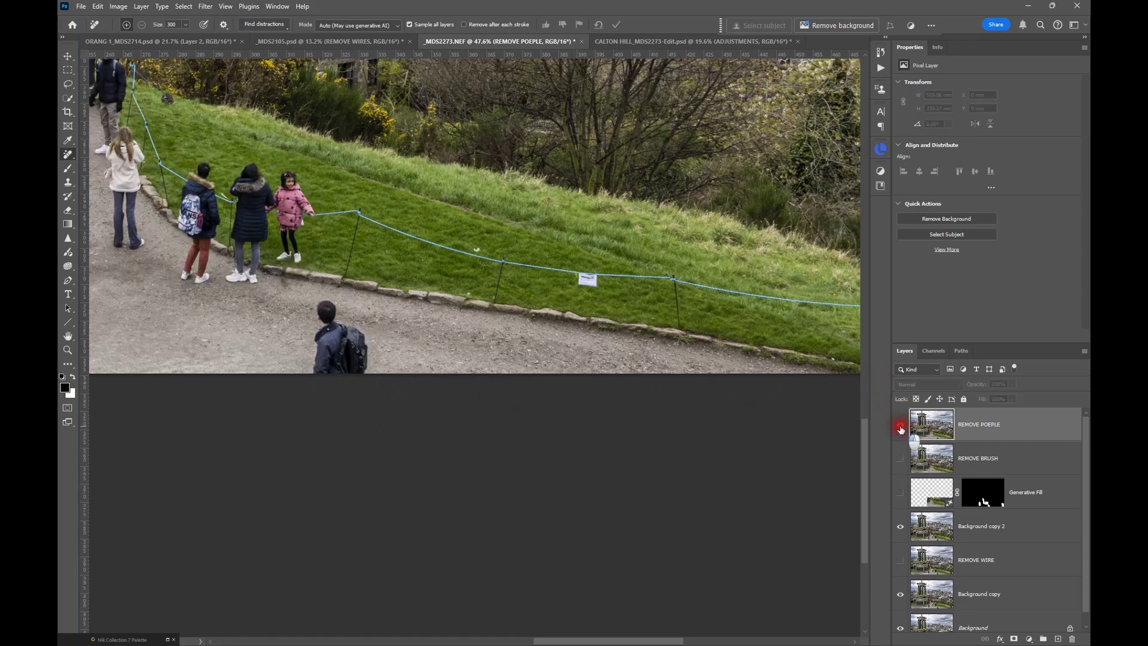
{"action": "left_click", "coordinate": [900, 426]}
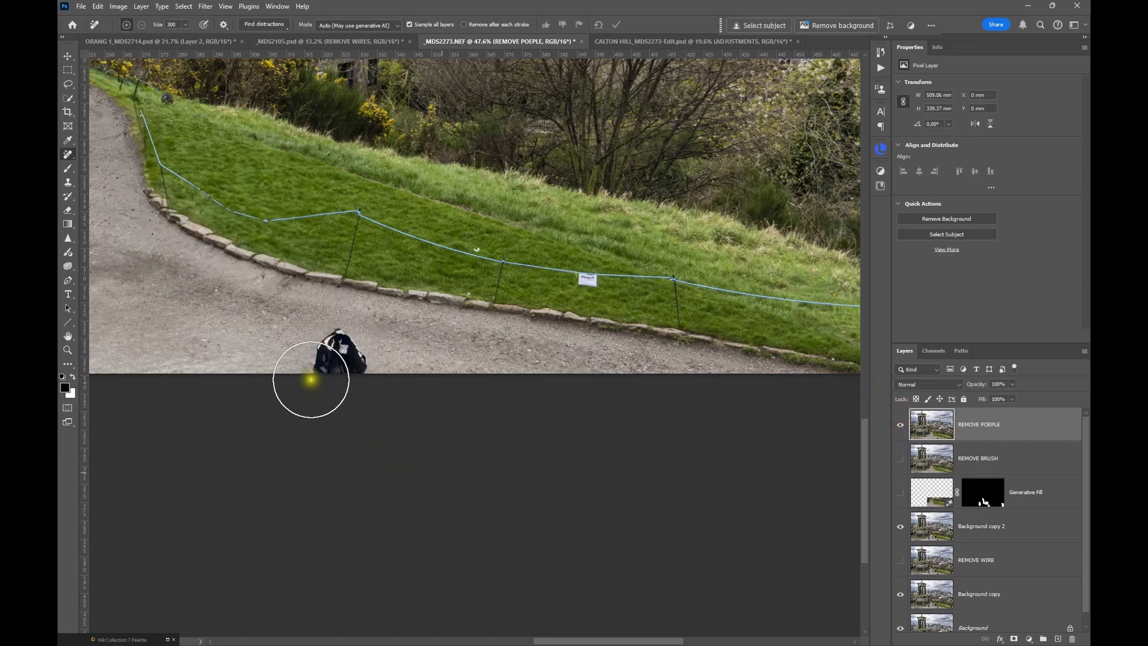
{"action": "scroll", "coordinate": [353, 353], "scroll_direction": "down", "scroll_amount": 3}
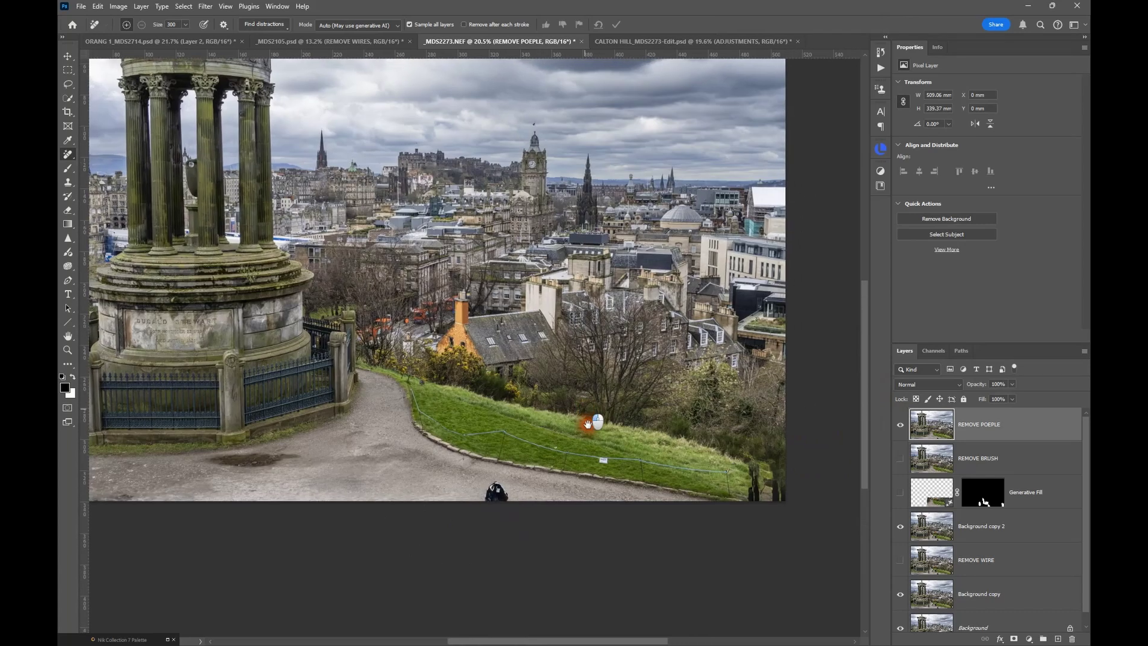
{"action": "scroll", "coordinate": [604, 423], "scroll_direction": "down", "scroll_amount": 1}
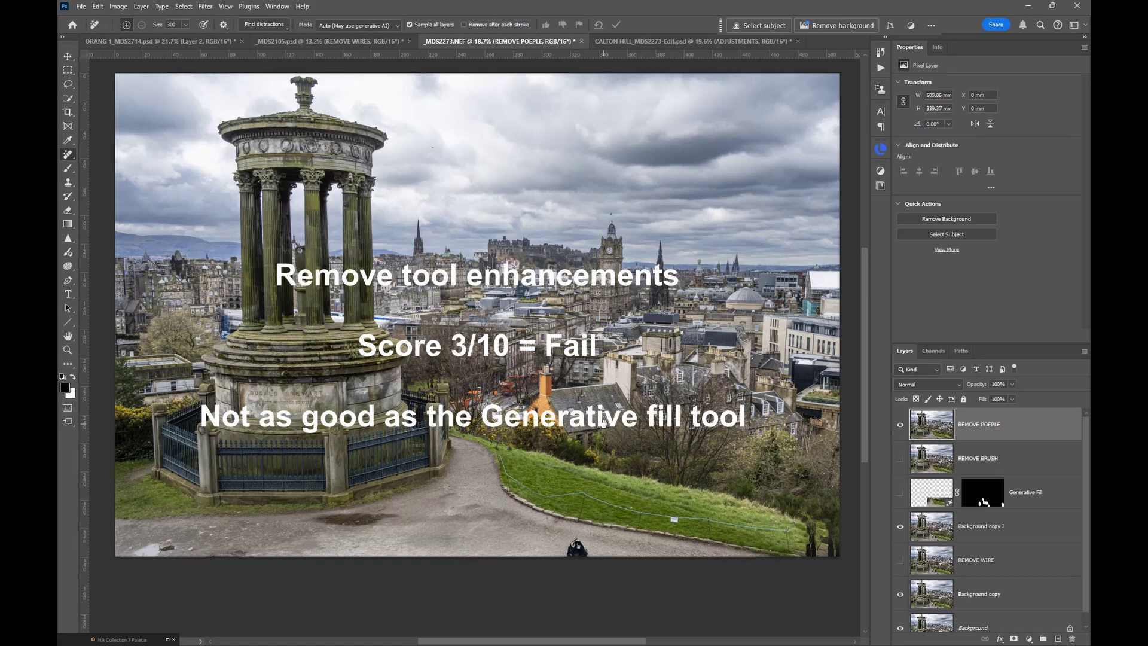
Switch to CALTON HILL_MDS2273-Edit.psd and show the CLONE layer above Layer 0 + GEN FILL
{"action": "left_click", "coordinate": [625, 42]}
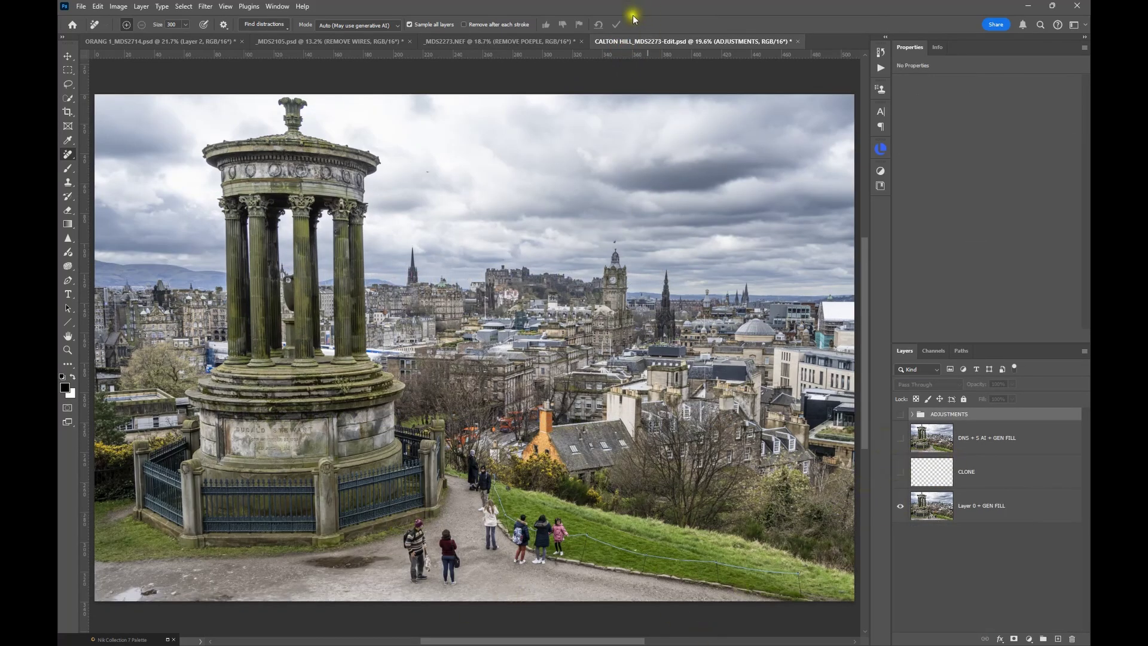
{"action": "left_click", "coordinate": [900, 471]}
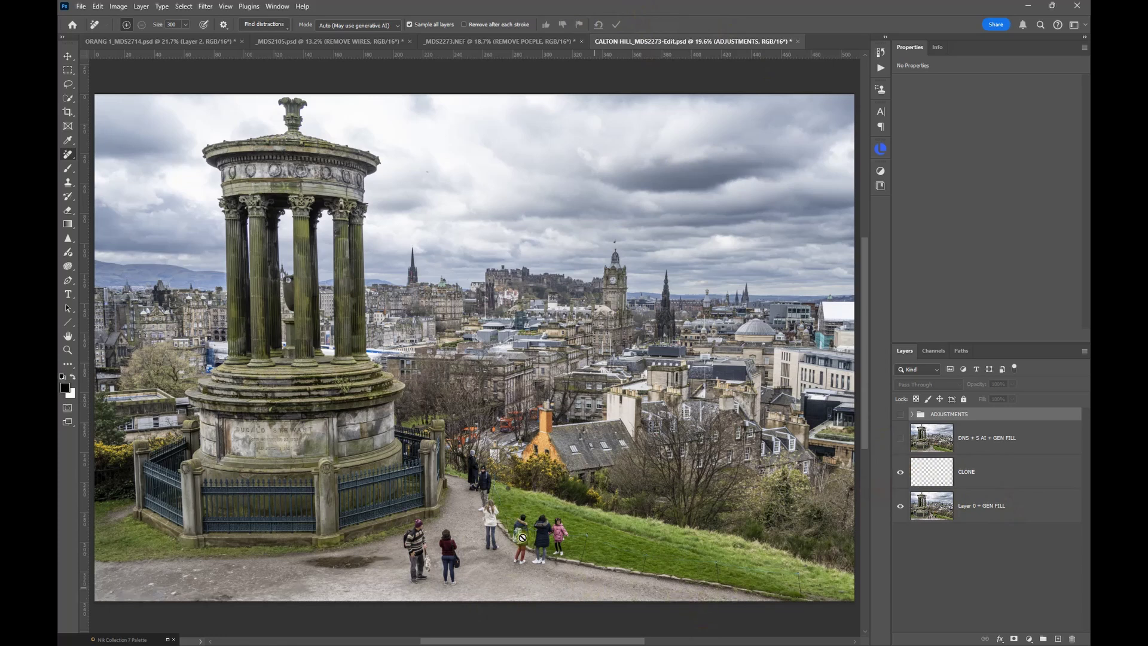
{"action": "left_click", "coordinate": [900, 439]}
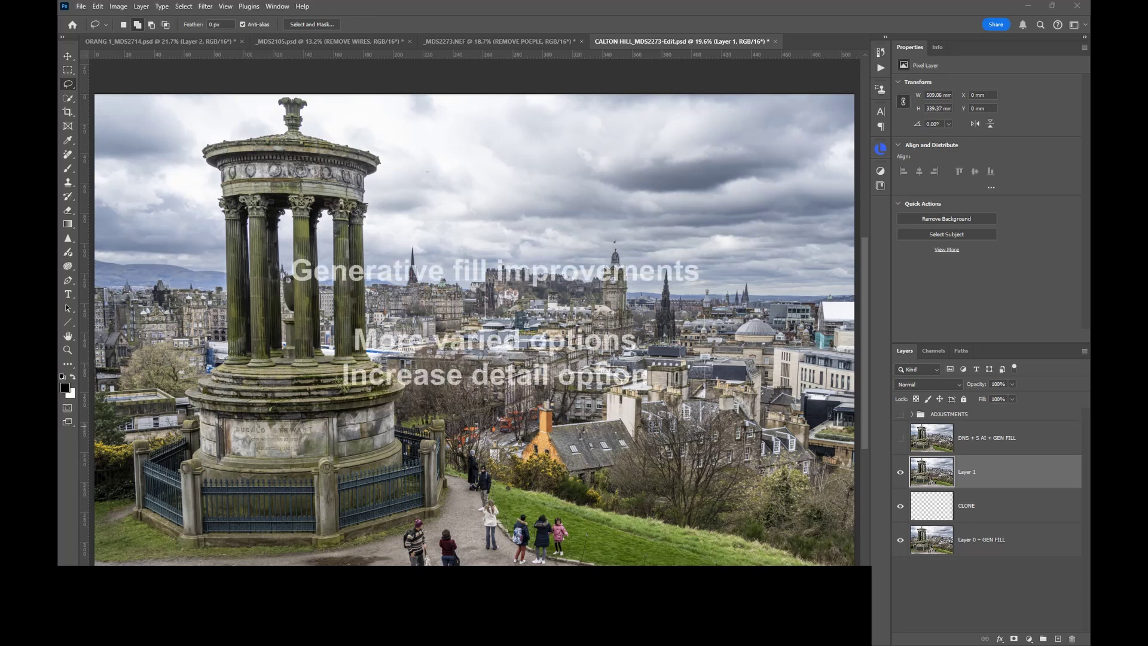
Lasso the five people standing along the path on Layer 1, leaving out the group of three with the child in pink
{"action": "scroll", "coordinate": [451, 579], "scroll_direction": "up", "scroll_amount": 5}
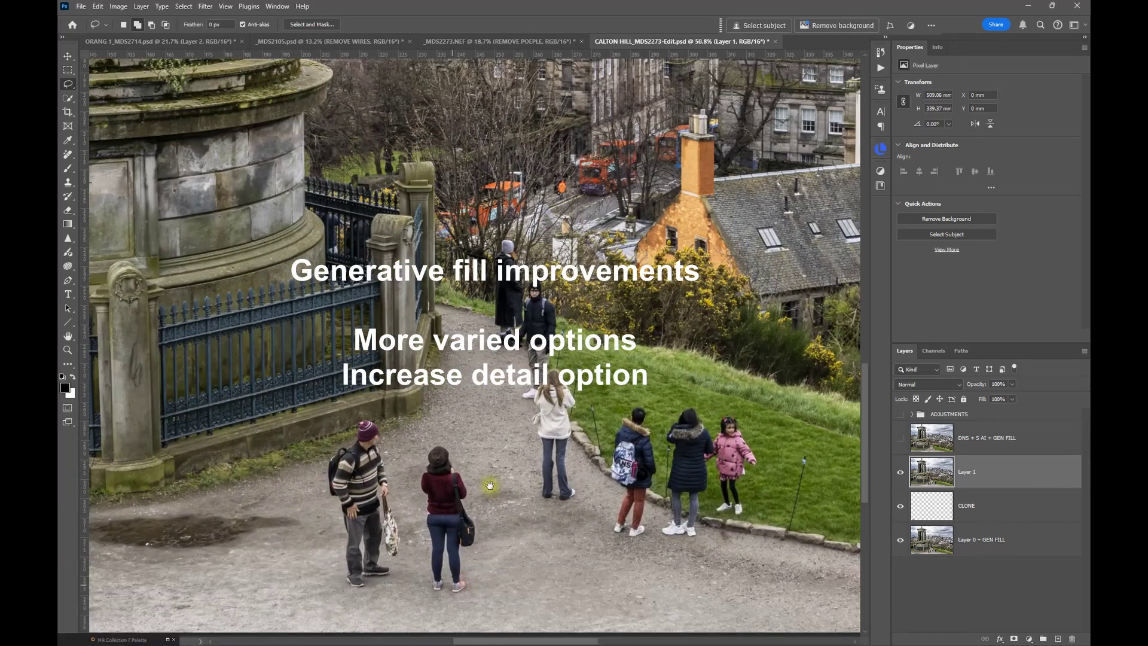
{"action": "left_click_drag", "start_coordinate": [495, 483], "coordinate": [452, 411]}
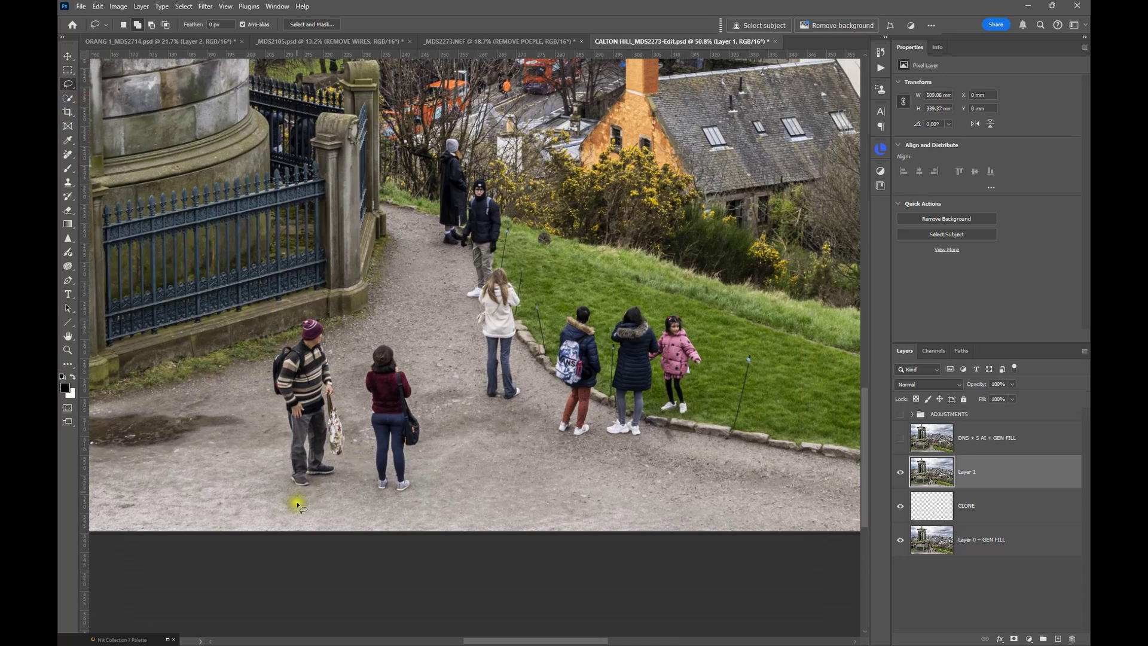
{"action": "mouse_move", "coordinate": [336, 490]}
{"action": "left_mouse_down"}
{"action": "mouse_move", "coordinate": [268, 482]}
{"action": "mouse_move", "coordinate": [261, 345]}
{"action": "mouse_move", "coordinate": [306, 302]}
{"action": "mouse_move", "coordinate": [338, 340]}
{"action": "mouse_move", "coordinate": [362, 332]}
{"action": "mouse_move", "coordinate": [440, 357]}
{"action": "mouse_move", "coordinate": [470, 336]}
{"action": "mouse_move", "coordinate": [456, 204]}
{"action": "mouse_move", "coordinate": [457, 245]}
{"action": "mouse_move", "coordinate": [442, 256]}
{"action": "mouse_move", "coordinate": [432, 160]}
{"action": "mouse_move", "coordinate": [445, 140]}
{"action": "mouse_move", "coordinate": [468, 142]}
{"action": "mouse_move", "coordinate": [501, 180]}
{"action": "left_mouse_up"}
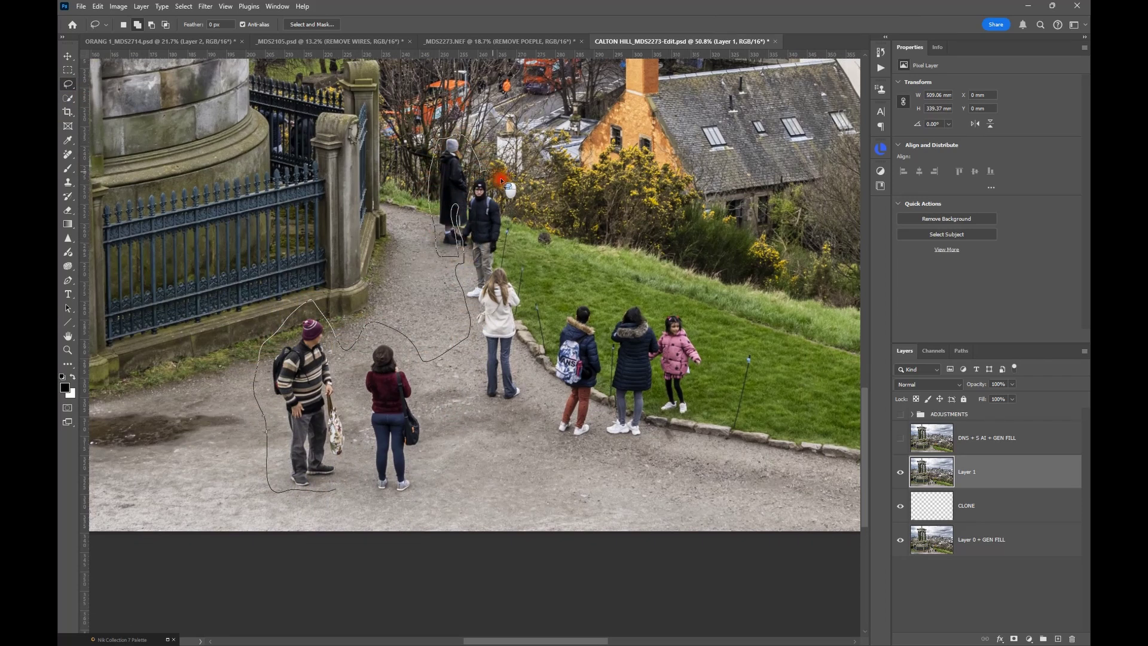
{"action": "mouse_move", "coordinate": [525, 309]}
{"action": "left_mouse_down"}
{"action": "mouse_move", "coordinate": [512, 349]}
{"action": "mouse_move", "coordinate": [518, 408]}
{"action": "mouse_move", "coordinate": [466, 411]}
{"action": "mouse_move", "coordinate": [436, 390]}
{"action": "mouse_move", "coordinate": [397, 496]}
{"action": "mouse_move", "coordinate": [323, 489]}
{"action": "left_mouse_up"}
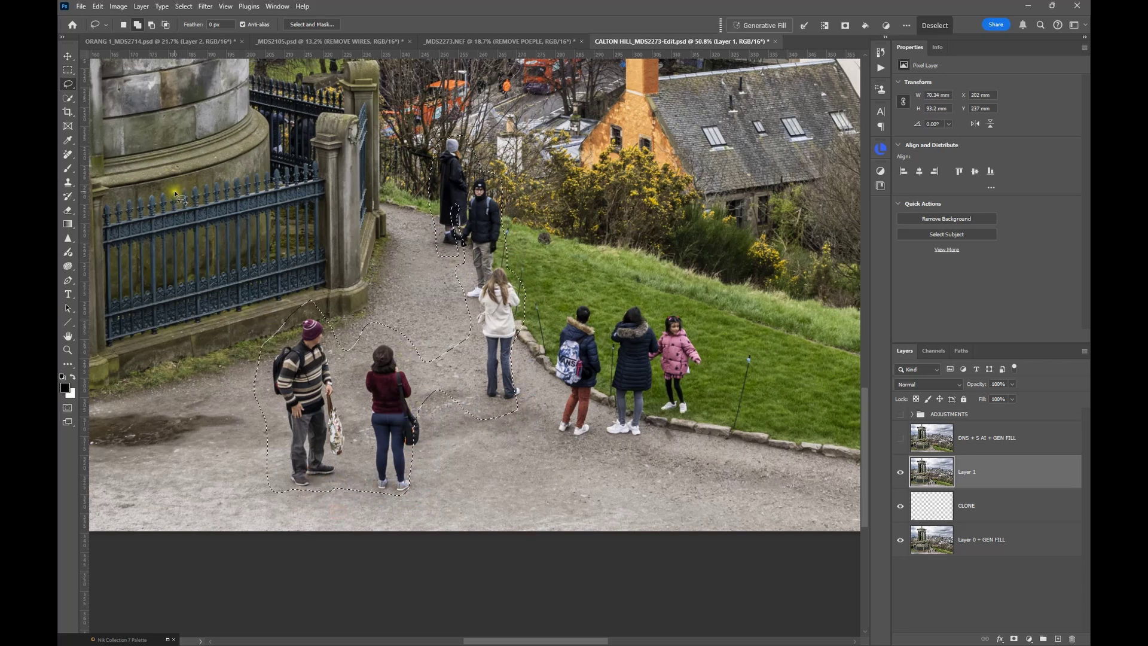
{"action": "mouse_move", "coordinate": [518, 348]}
{"action": "left_mouse_down"}
{"action": "mouse_move", "coordinate": [529, 408]}
{"action": "mouse_move", "coordinate": [501, 401]}
{"action": "mouse_move", "coordinate": [493, 330]}
{"action": "mouse_move", "coordinate": [504, 329]}
{"action": "mouse_move", "coordinate": [515, 341]}
{"action": "mouse_move", "coordinate": [418, 403]}
{"action": "mouse_move", "coordinate": [431, 445]}
{"action": "mouse_move", "coordinate": [410, 460]}
{"action": "mouse_move", "coordinate": [420, 404]}
{"action": "left_mouse_up"}
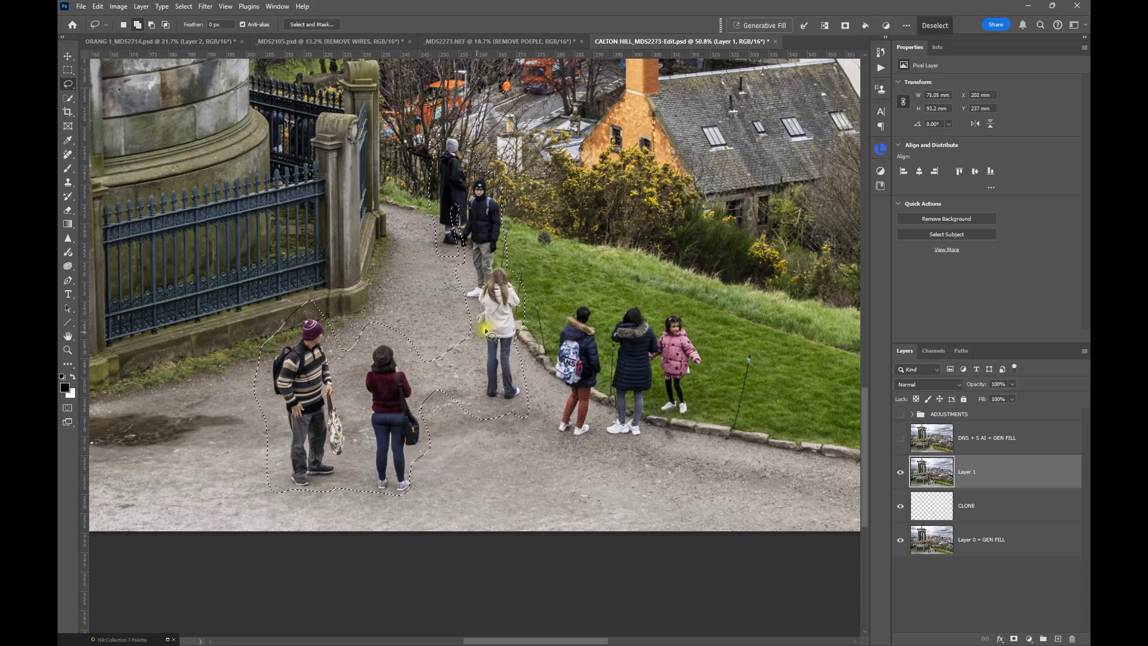
{"action": "mouse_move", "coordinate": [429, 196]}
{"action": "left_mouse_down"}
{"action": "mouse_move", "coordinate": [447, 250]}
{"action": "mouse_move", "coordinate": [461, 257]}
{"action": "mouse_move", "coordinate": [463, 222]}
{"action": "mouse_move", "coordinate": [444, 196]}
{"action": "mouse_move", "coordinate": [456, 200]}
{"action": "mouse_move", "coordinate": [471, 221]}
{"action": "left_mouse_up"}
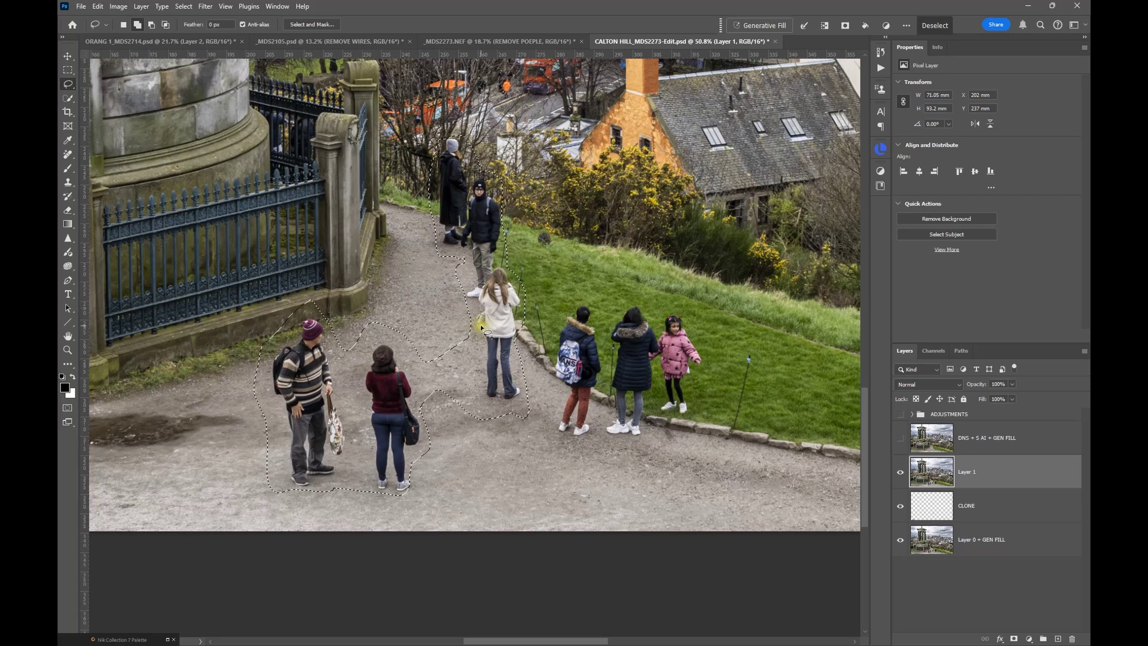
Run Generative Fill on the selection without a prompt, compare the three variations, and choose the third
{"action": "left_click", "coordinate": [760, 25]}
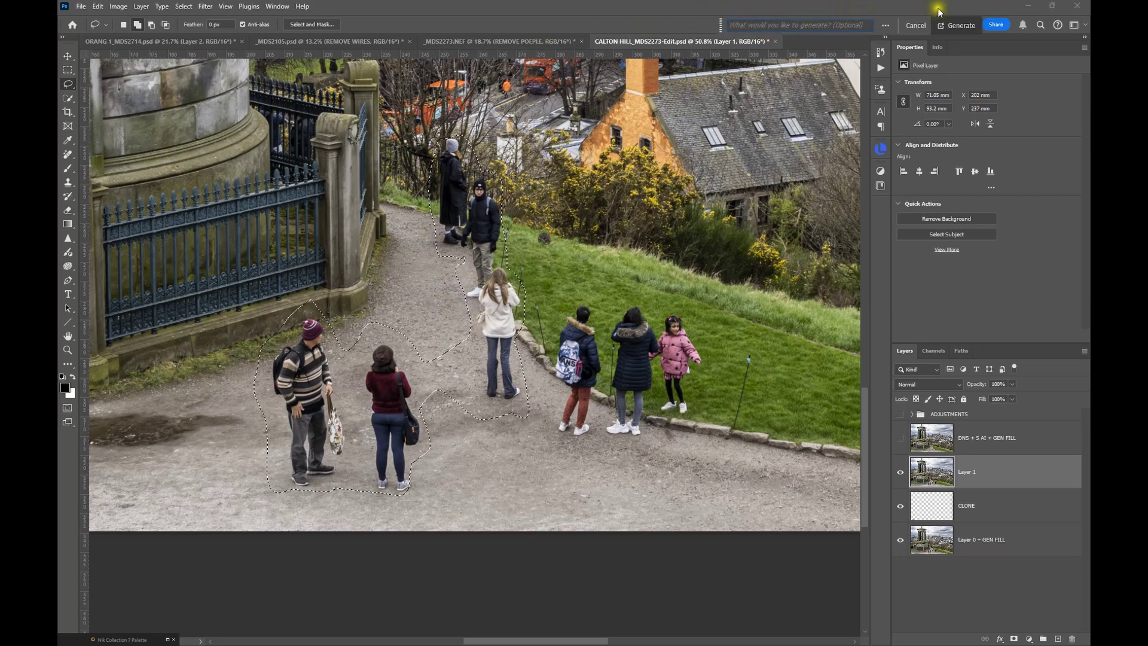
{"action": "left_click", "coordinate": [948, 25]}
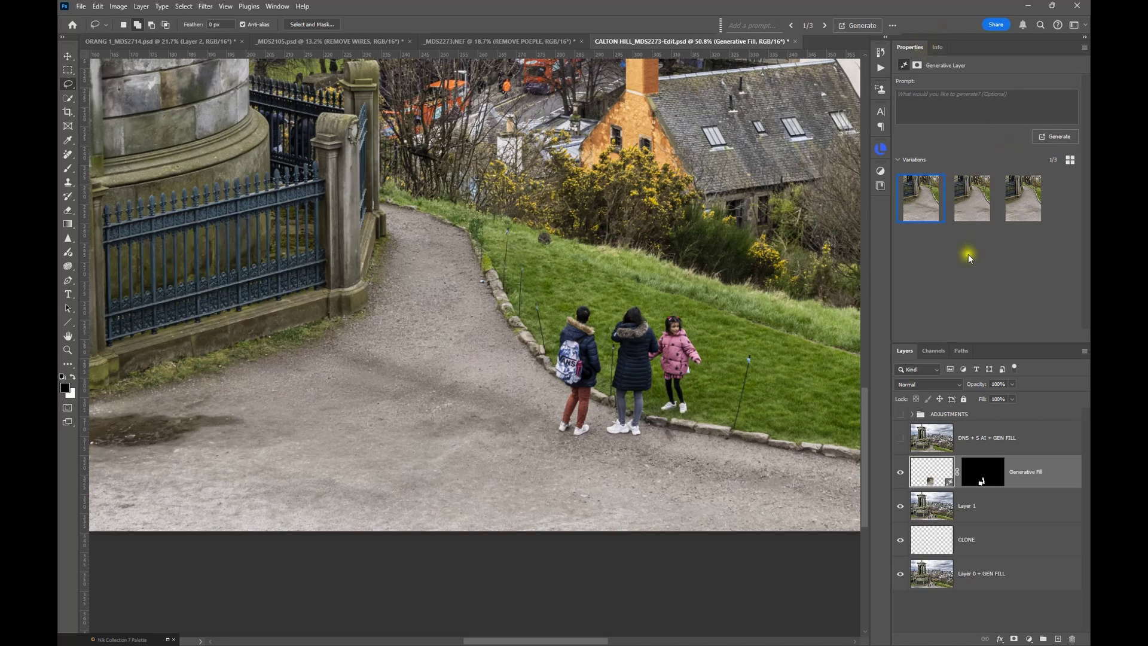
{"action": "left_click", "coordinate": [968, 211]}
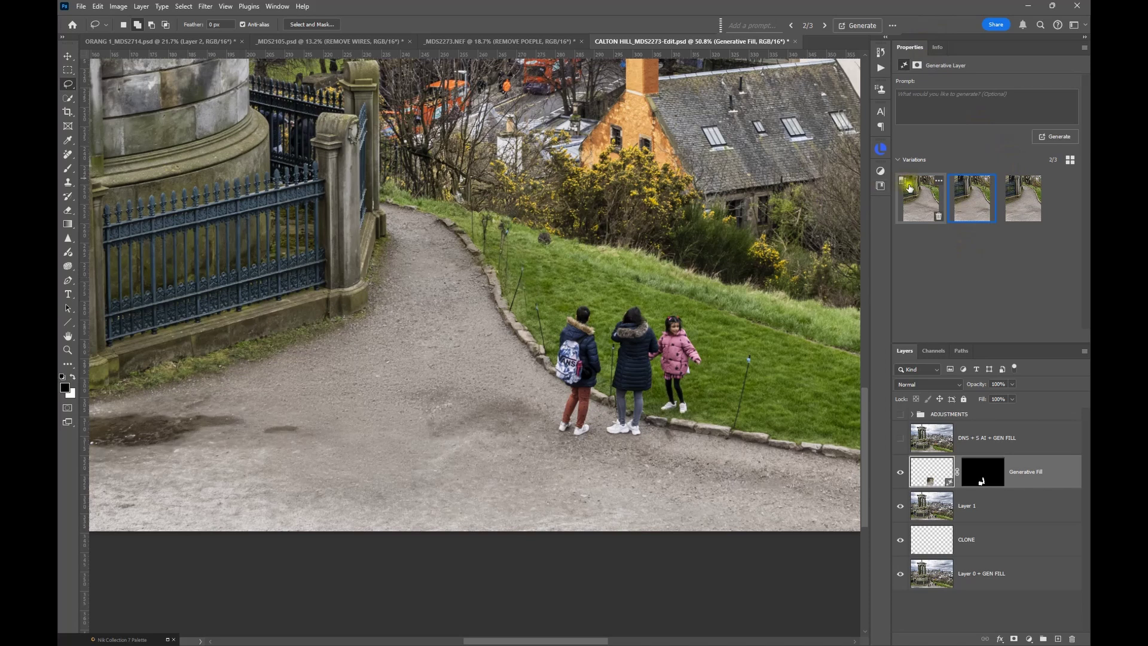
{"action": "left_click", "coordinate": [919, 210]}
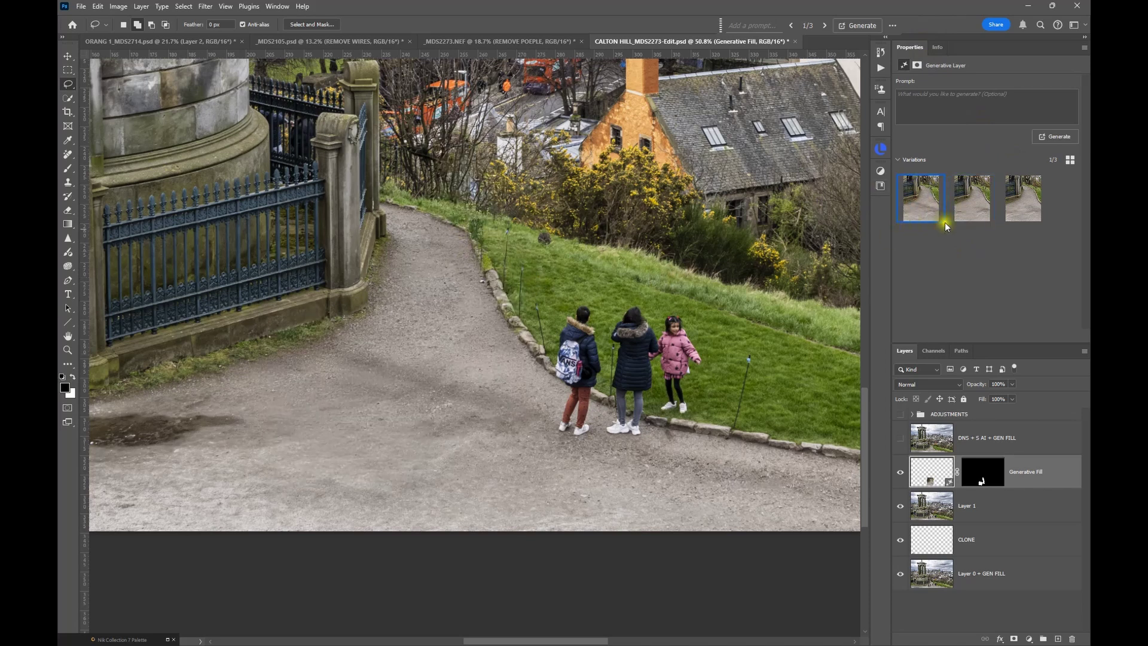
{"action": "left_click", "coordinate": [963, 212]}
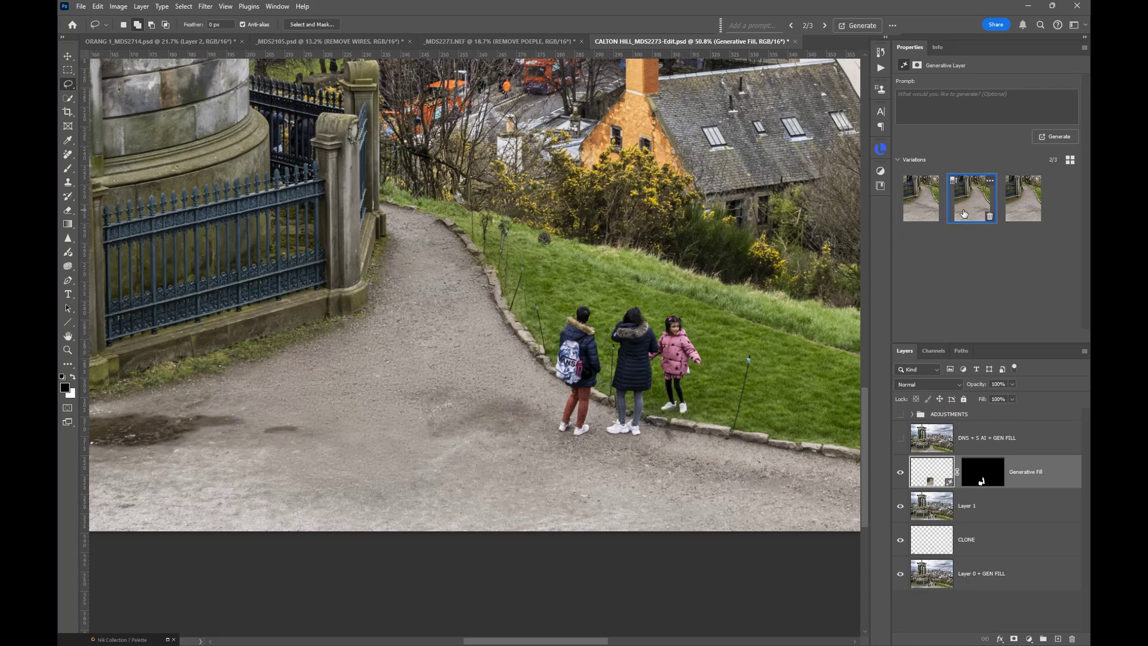
{"action": "left_click", "coordinate": [1029, 205]}
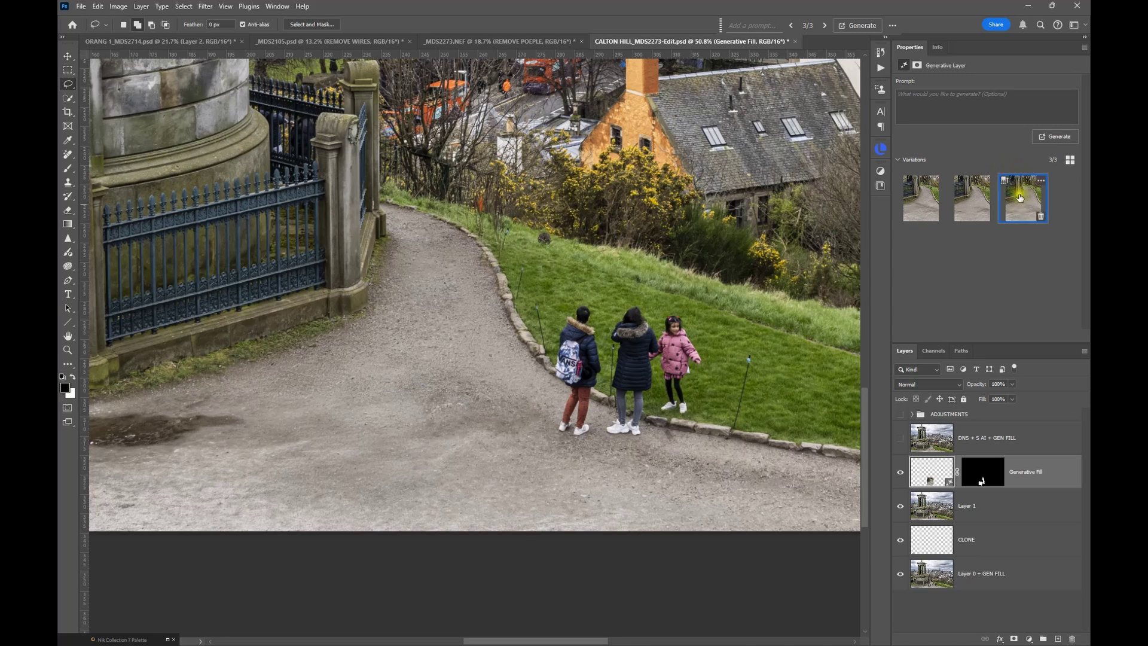
Enhance the detail of the third variation and compare the path up close with the Generative Fill layer hidden and shown
{"action": "mouse_move", "coordinate": [1013, 192]}
{"action": "left_click", "coordinate": [1005, 184]}
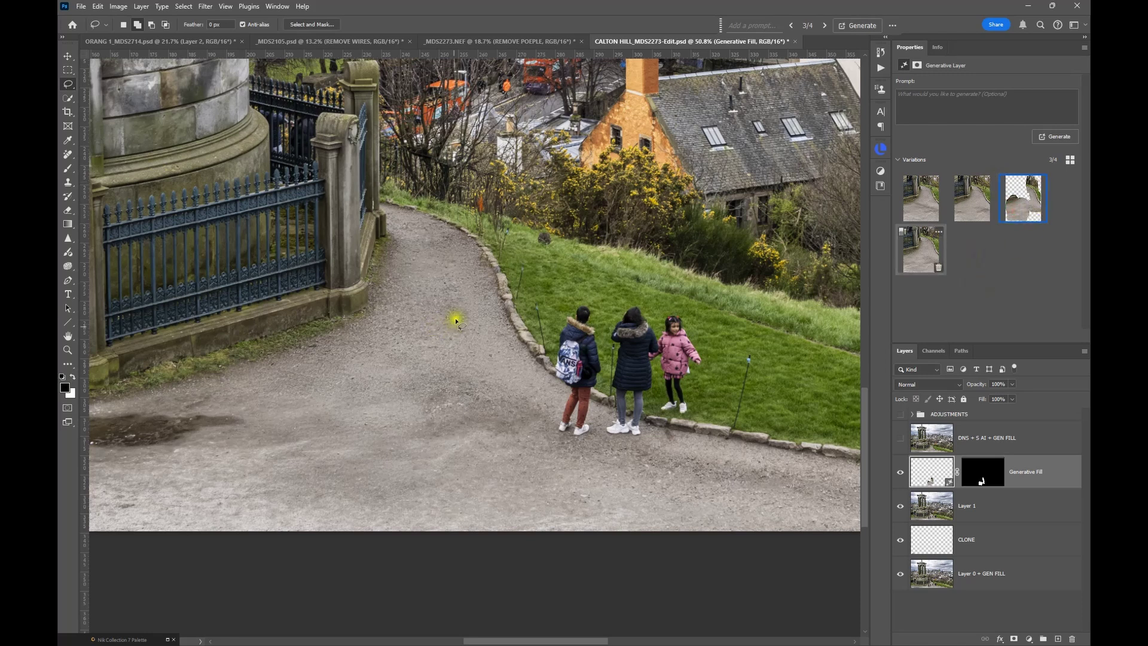
{"action": "scroll", "coordinate": [456, 318], "scroll_direction": "up", "scroll_amount": 3}
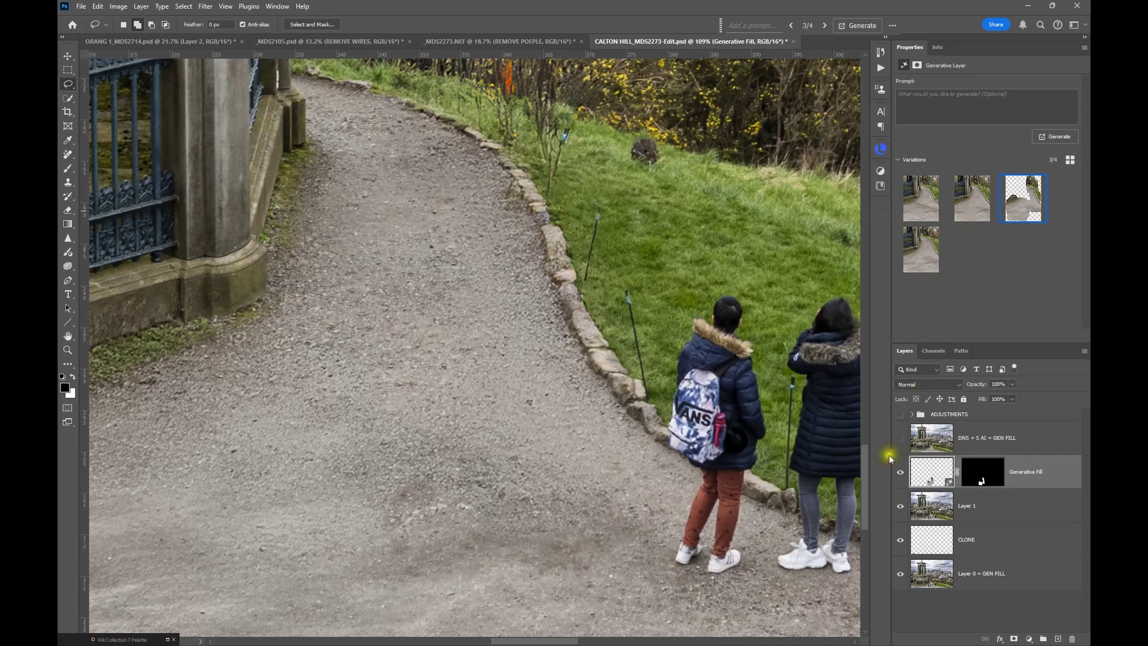
{"action": "left_click", "coordinate": [900, 472]}
{"action": "left_click", "coordinate": [901, 473]}
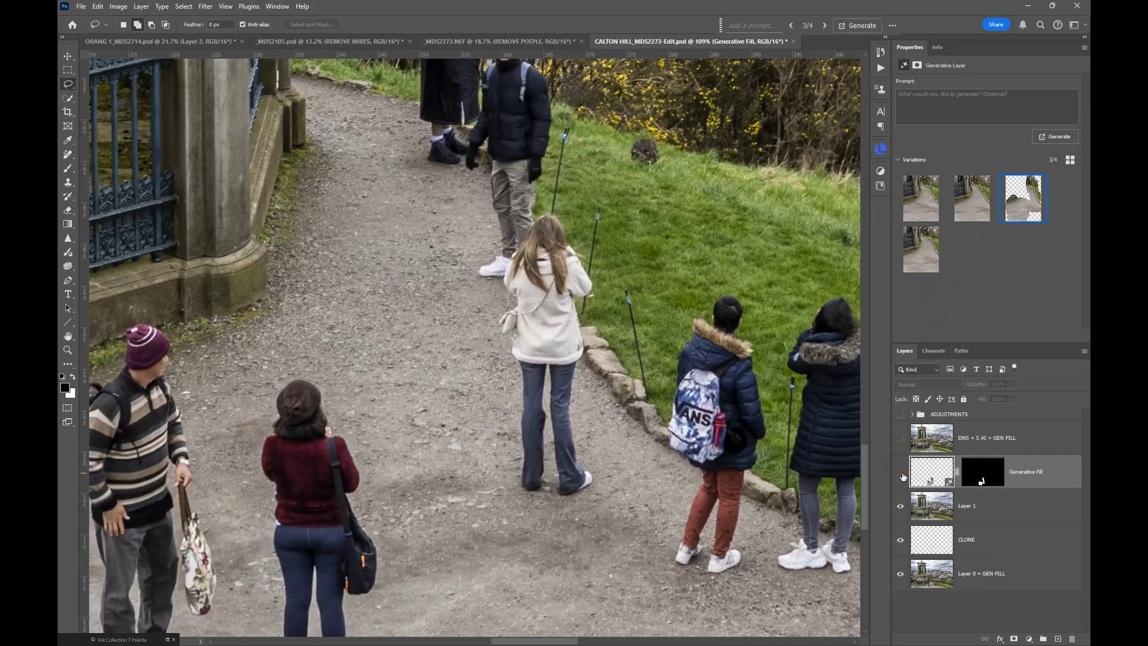
{"action": "left_click", "coordinate": [901, 473]}
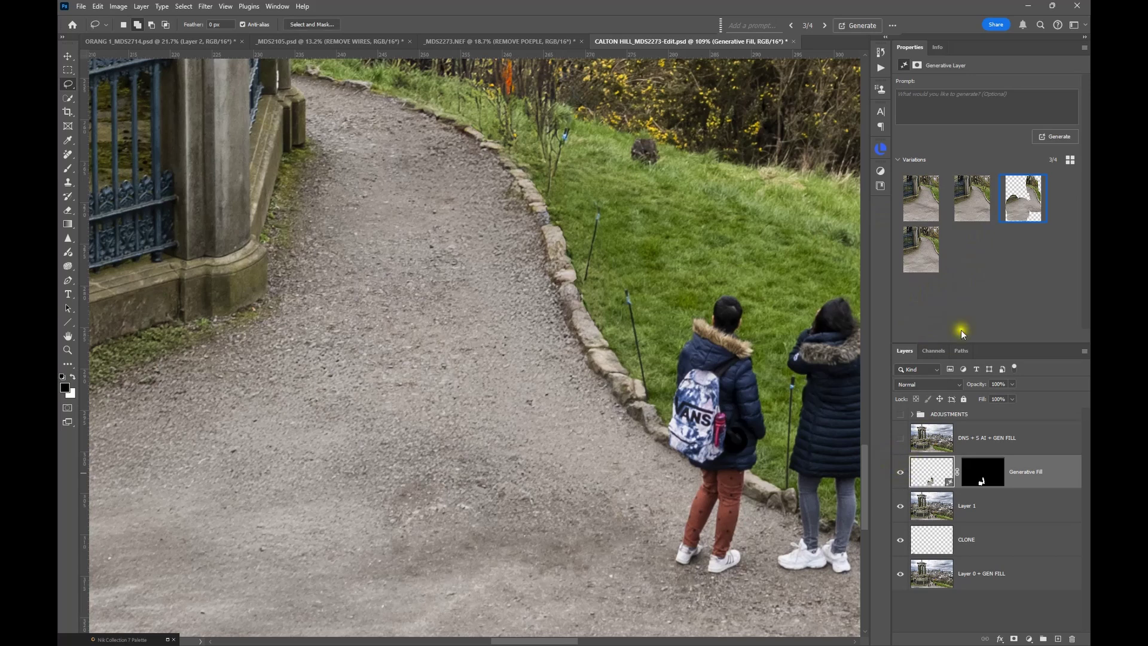
Compare the Generative Fill variations up close along the path's stone edging, returning to the detail-enhanced third variation
{"action": "left_click", "coordinate": [972, 205]}
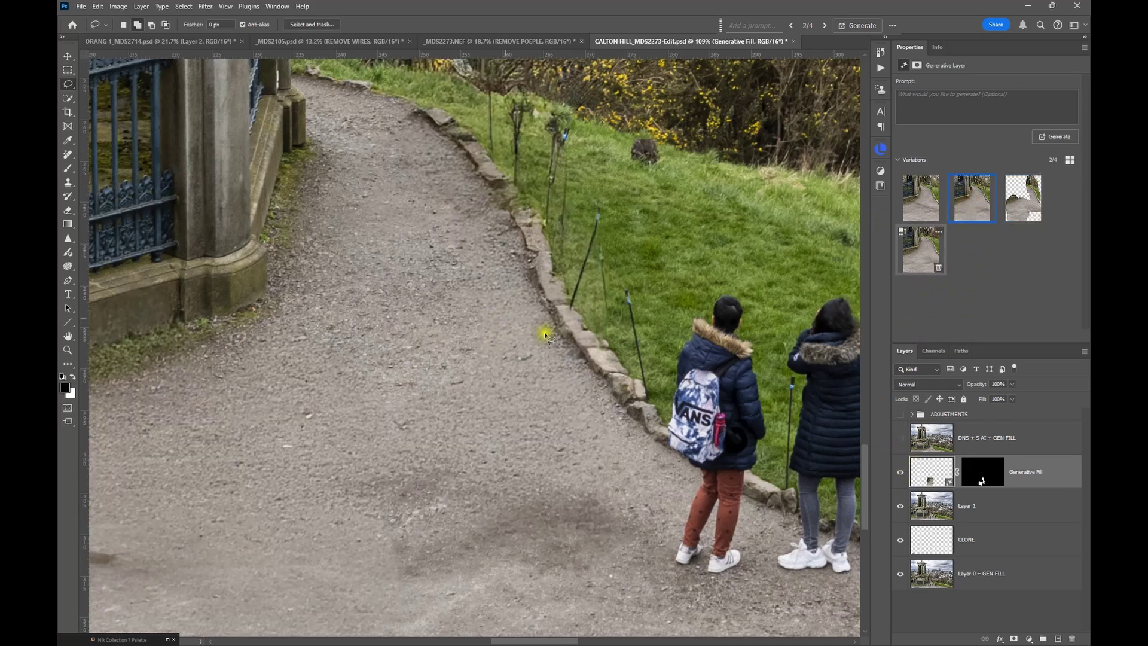
{"action": "scroll", "coordinate": [547, 323], "scroll_direction": "up", "scroll_amount": 2}
{"action": "scroll", "coordinate": [570, 404], "scroll_direction": "down", "scroll_amount": 1}
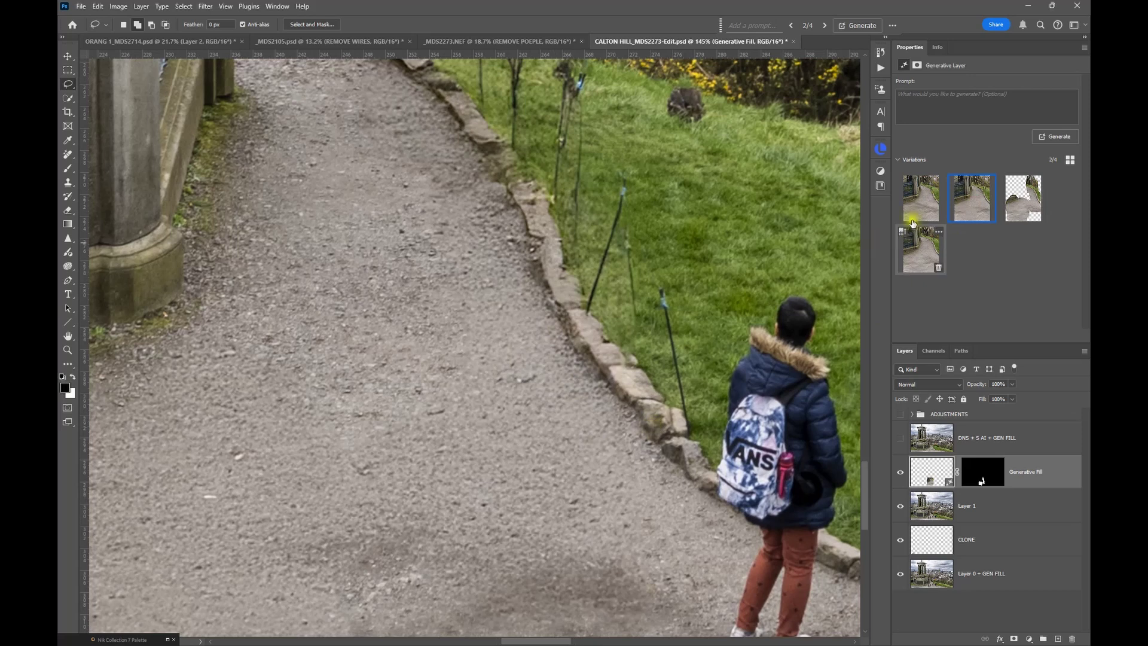
{"action": "left_click", "coordinate": [921, 211]}
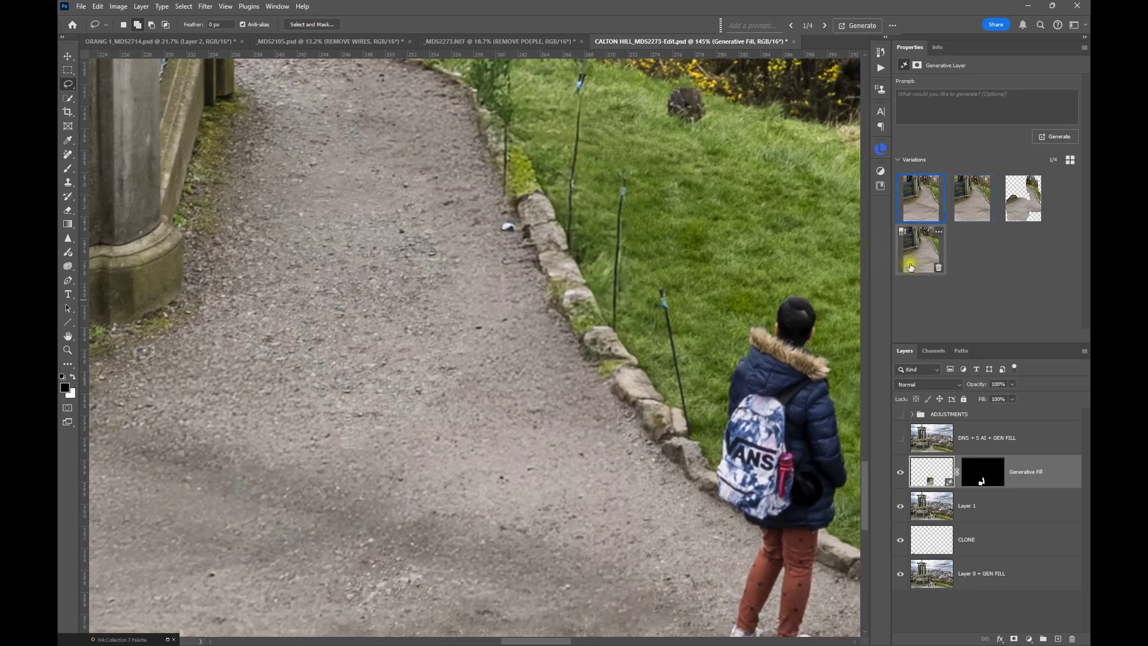
{"action": "left_click", "coordinate": [909, 268]}
{"action": "left_click", "coordinate": [1020, 208]}
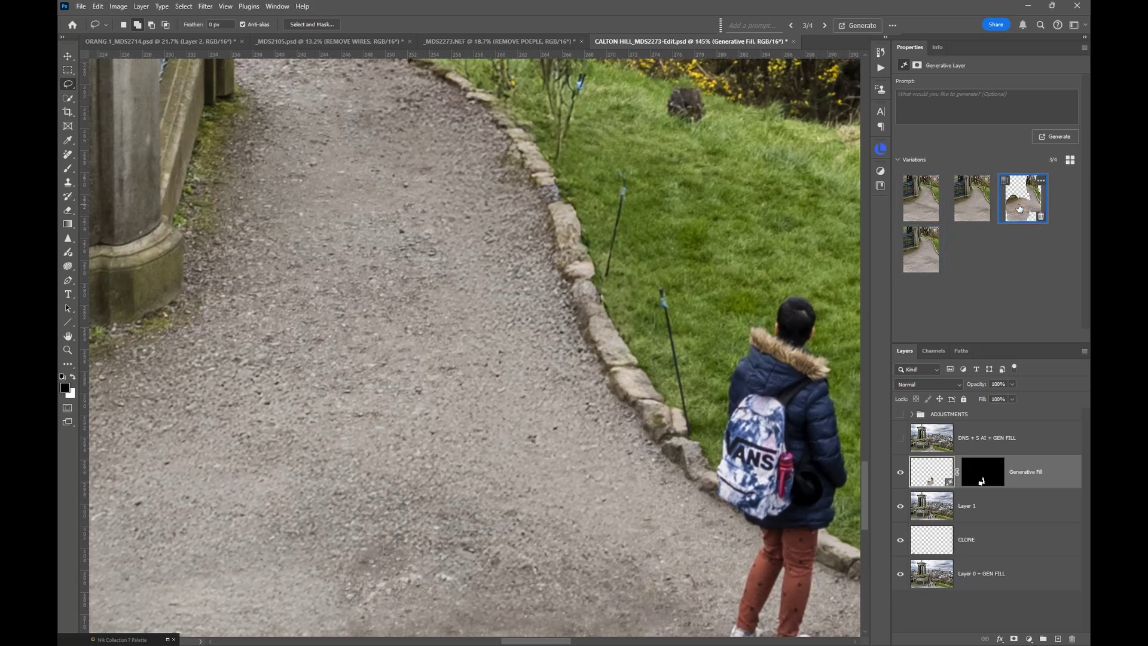
{"action": "left_click", "coordinate": [972, 209]}
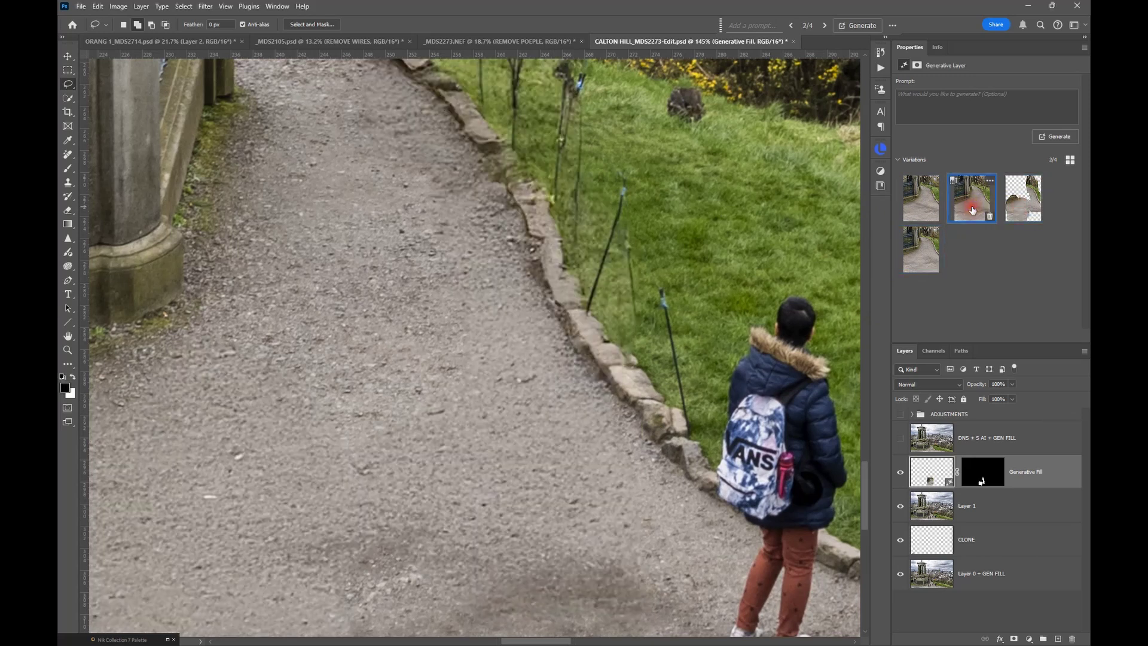
{"action": "left_click", "coordinate": [1020, 202]}
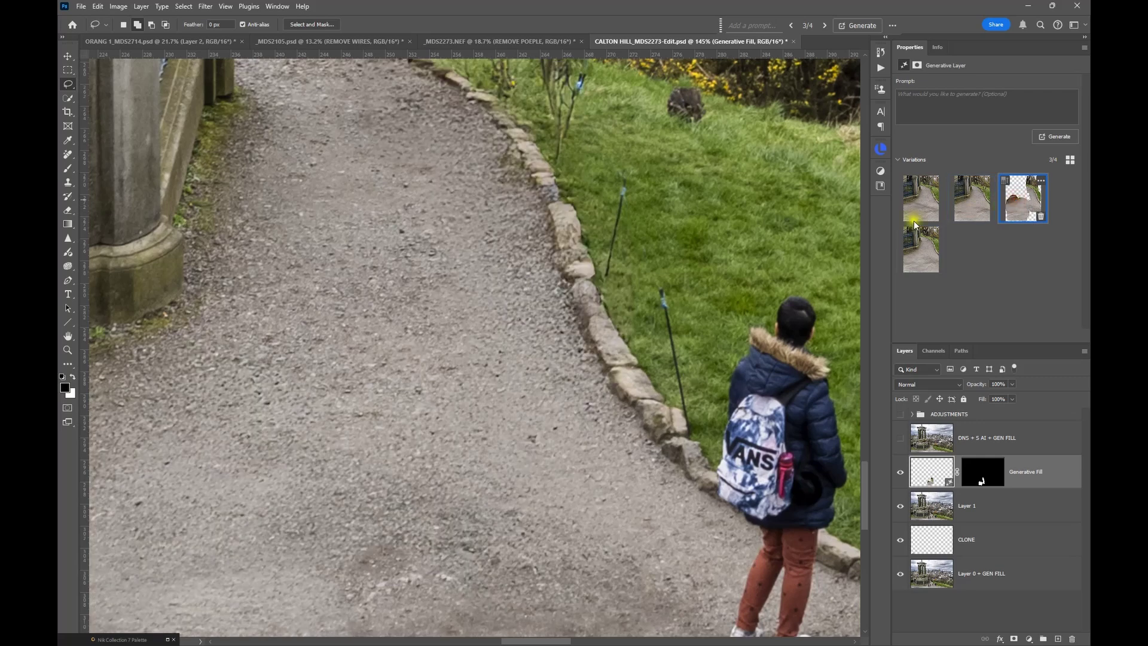
Return to the whole photo and show the ADJUSTMENTS group and the DNS + S AI + GEN FILL layer
{"action": "scroll", "coordinate": [512, 305], "scroll_direction": "down", "scroll_amount": 5}
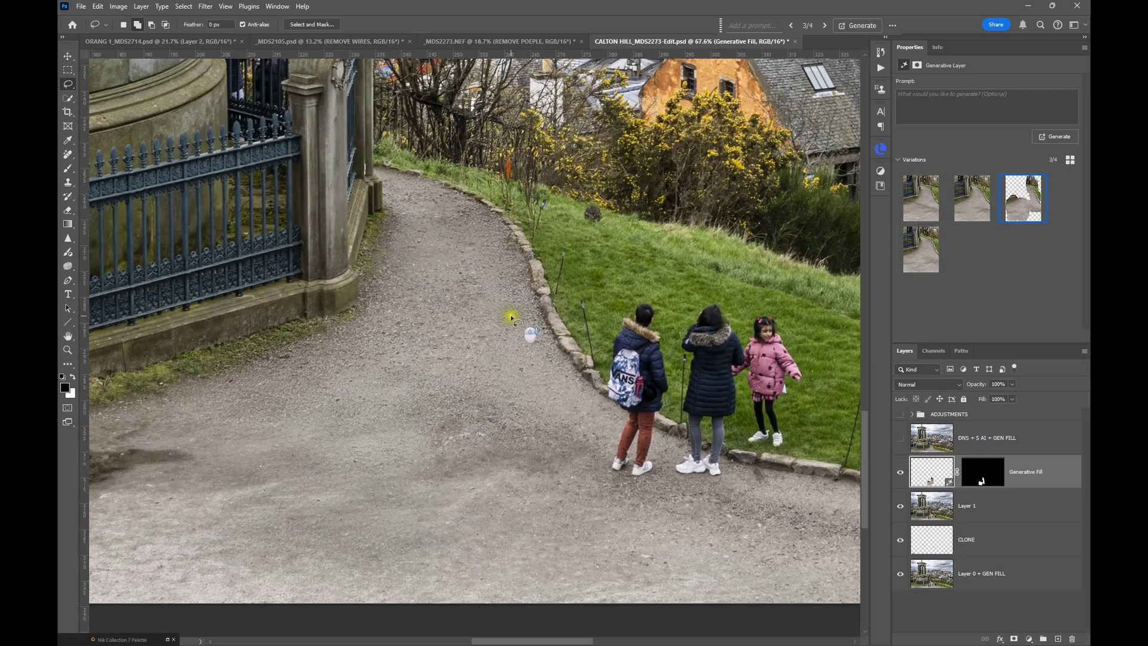
{"action": "scroll", "coordinate": [511, 317], "scroll_direction": "down", "scroll_amount": 7}
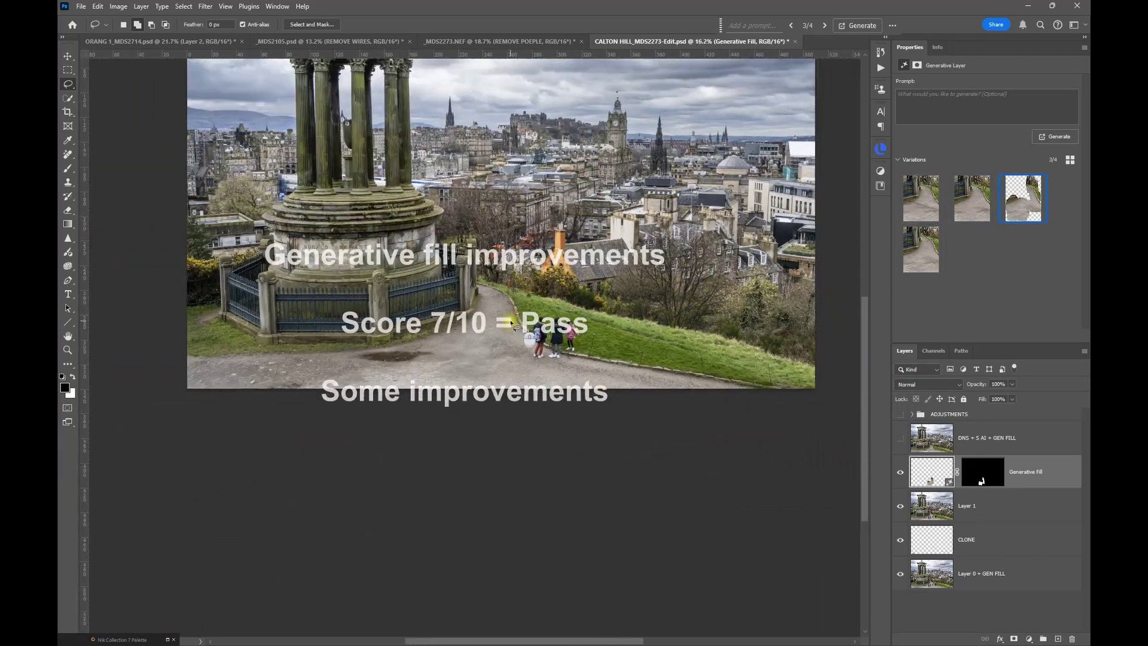
{"action": "scroll", "coordinate": [513, 327], "scroll_direction": "down", "scroll_amount": 1}
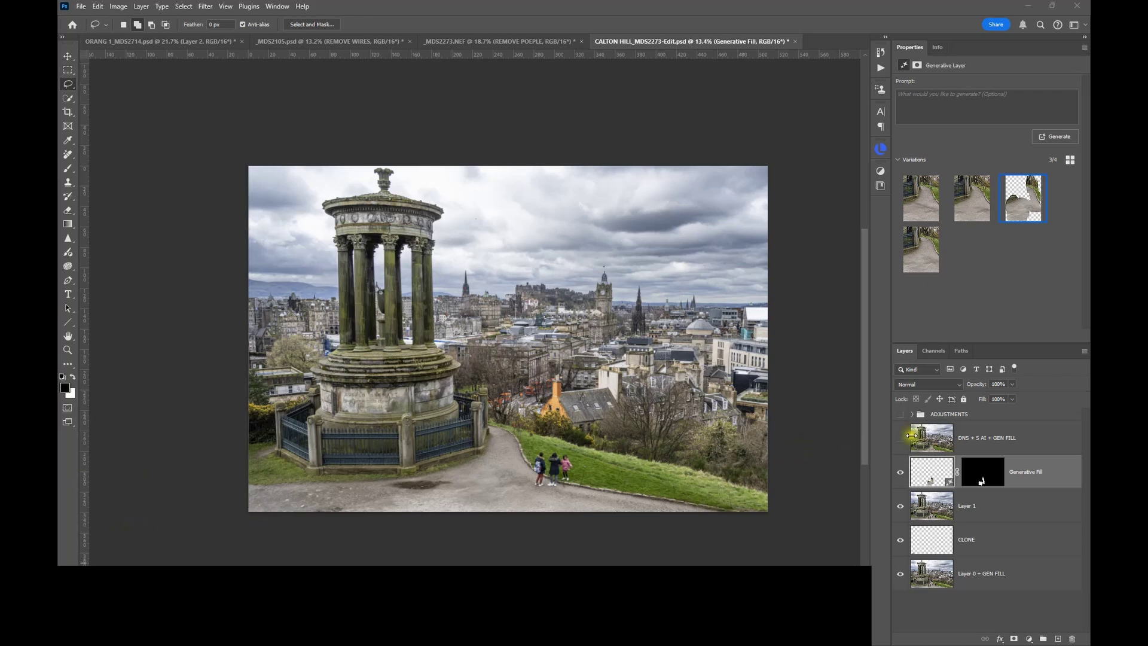
{"action": "left_click", "coordinate": [901, 414]}
{"action": "left_click", "coordinate": [900, 438]}
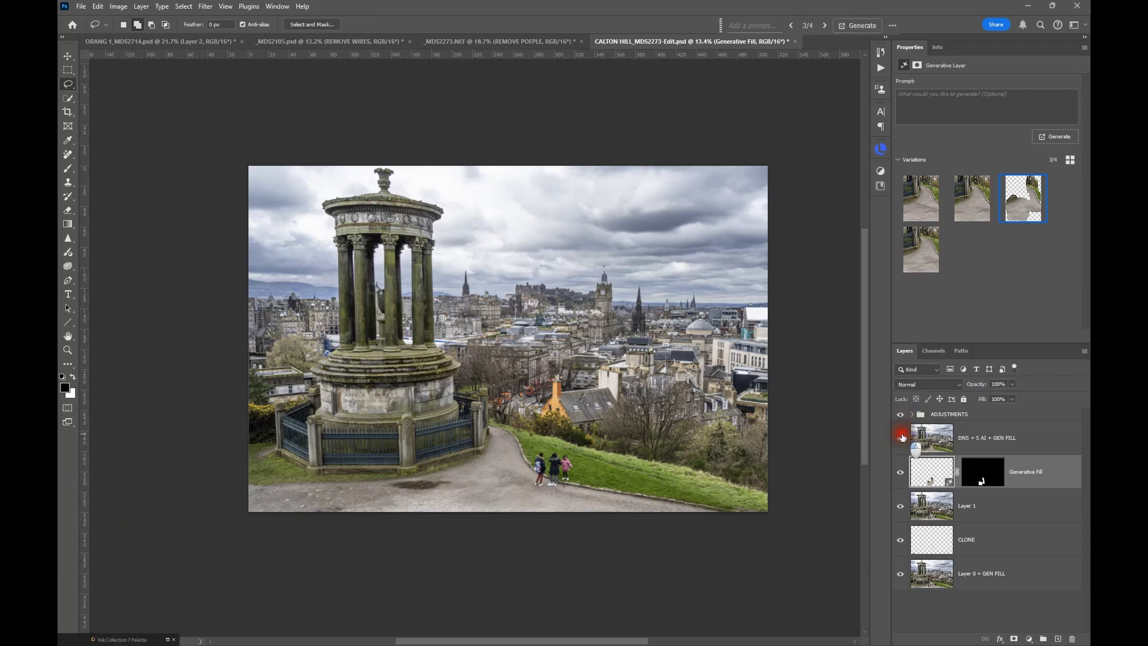
Extend the crop slightly beyond the photo's top and sides at the 2 : 3 ratio, and fill the border with Generative Expand without a prompt
{"action": "left_click", "coordinate": [67, 112]}
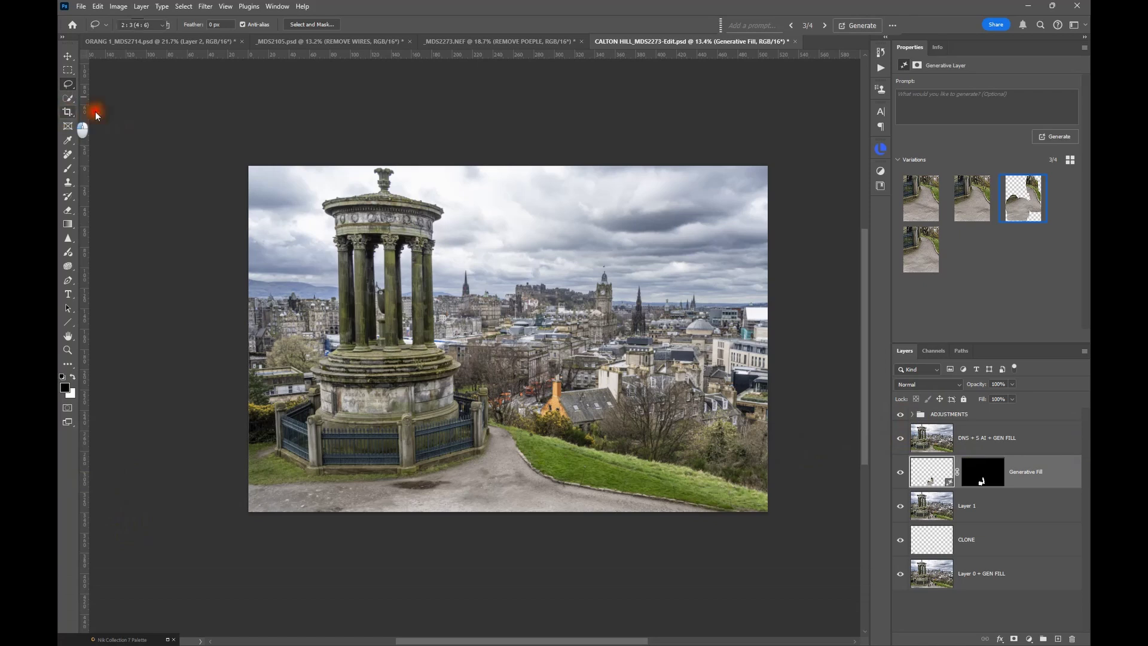
{"action": "left_click", "coordinate": [507, 165]}
{"action": "left_click_drag", "start_coordinate": [513, 172], "coordinate": [513, 173]}
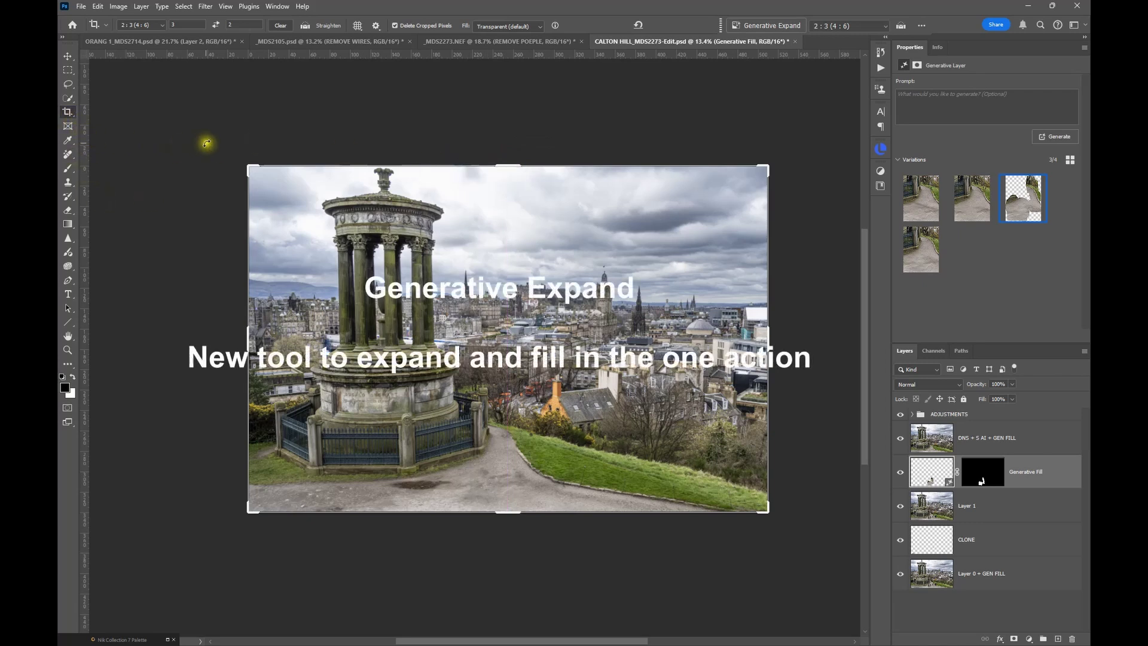
{"action": "left_click", "coordinate": [512, 164]}
{"action": "left_click_drag", "start_coordinate": [512, 164], "coordinate": [511, 156]}
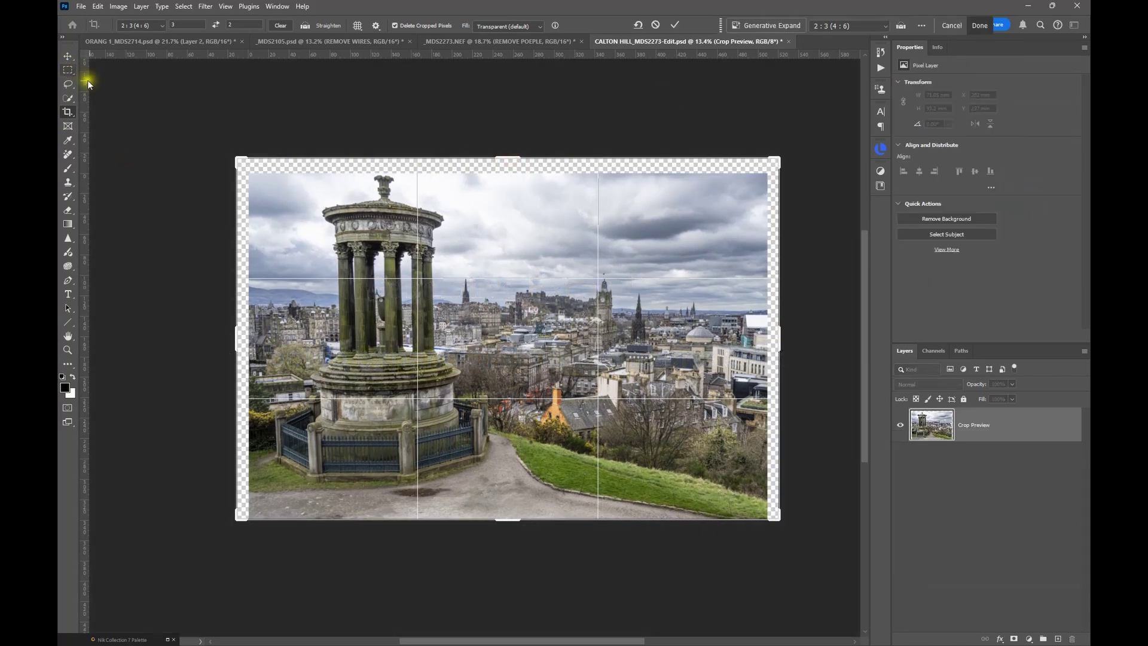
{"action": "left_click", "coordinate": [777, 25]}
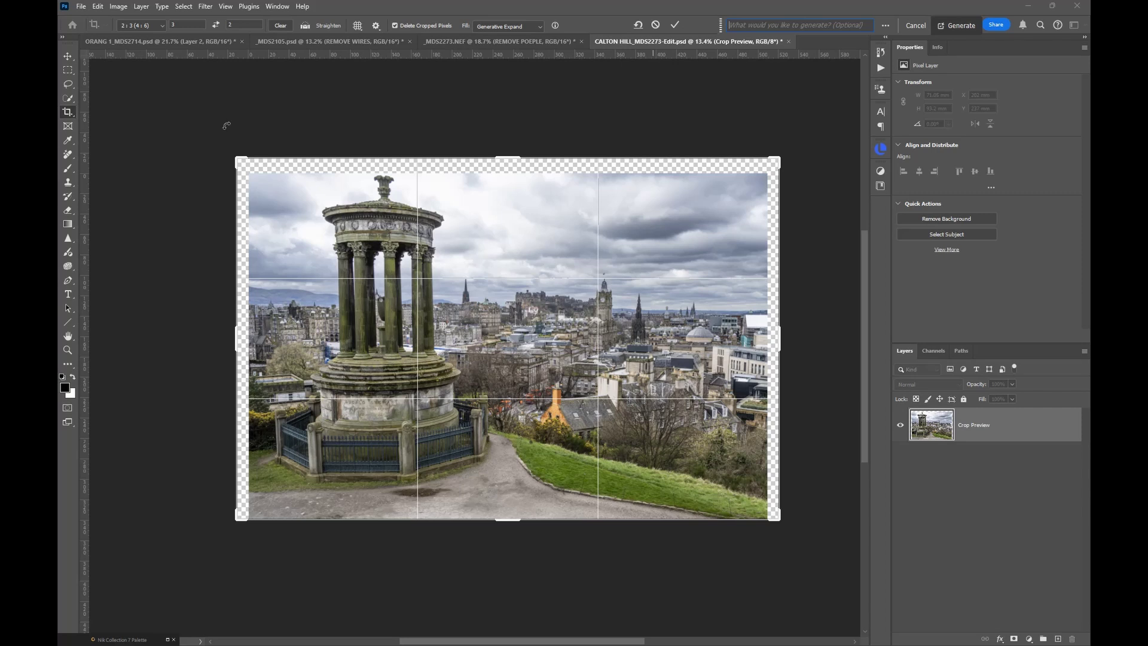
{"action": "left_click", "coordinate": [938, 25]}
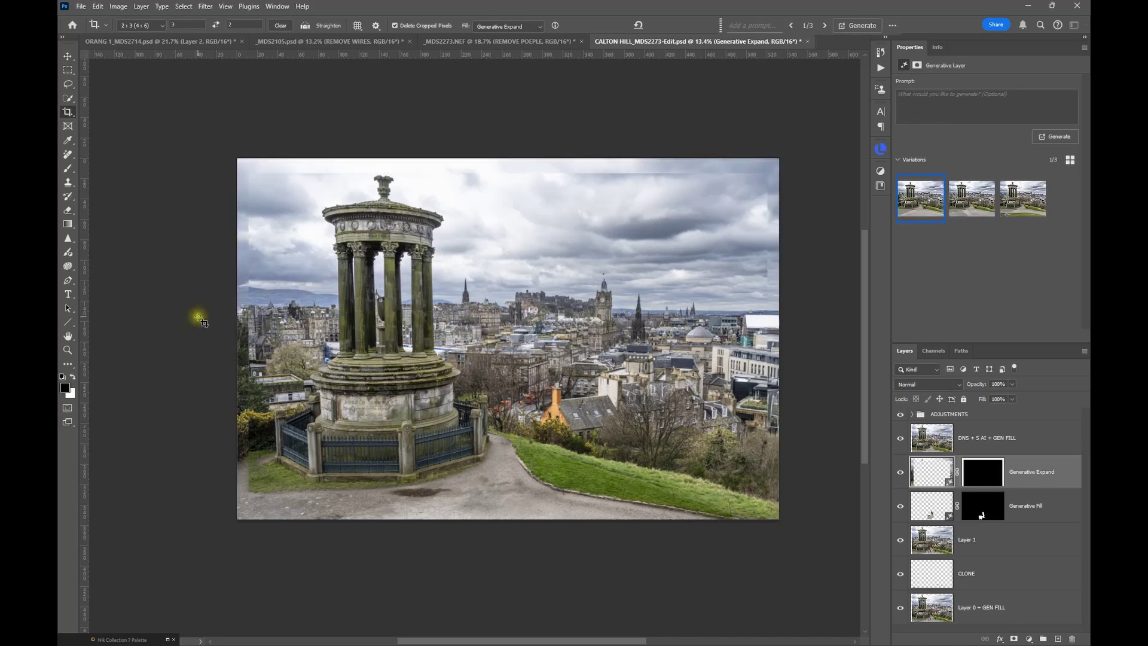
Compare the three Generative Expand variations along the photo's borders and choose the third, viewing the whole photo
{"action": "scroll", "coordinate": [388, 197], "scroll_direction": "up", "scroll_amount": 2}
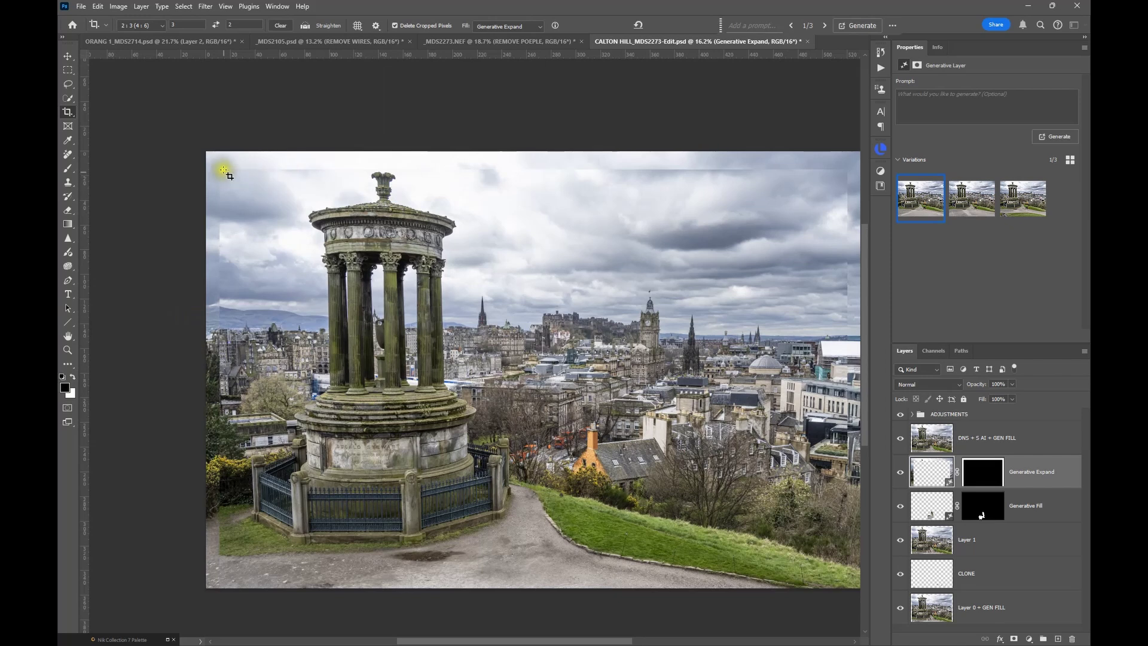
{"action": "left_click", "coordinate": [977, 203]}
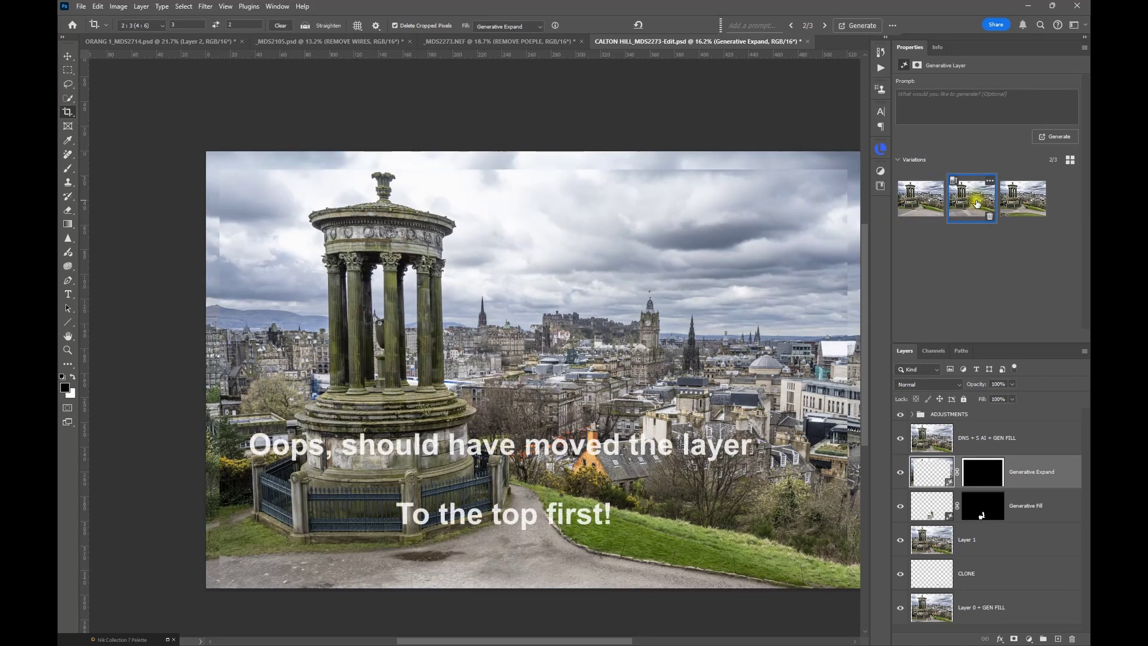
{"action": "left_click", "coordinate": [1023, 199]}
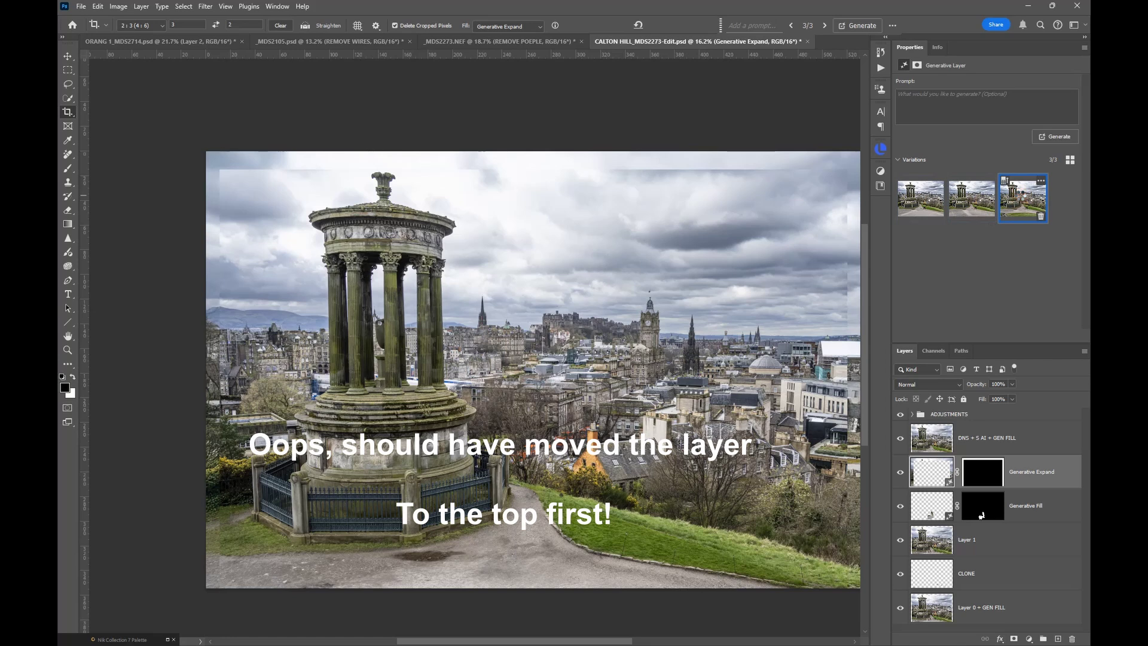
{"action": "key", "text": "ctrl+minus"}
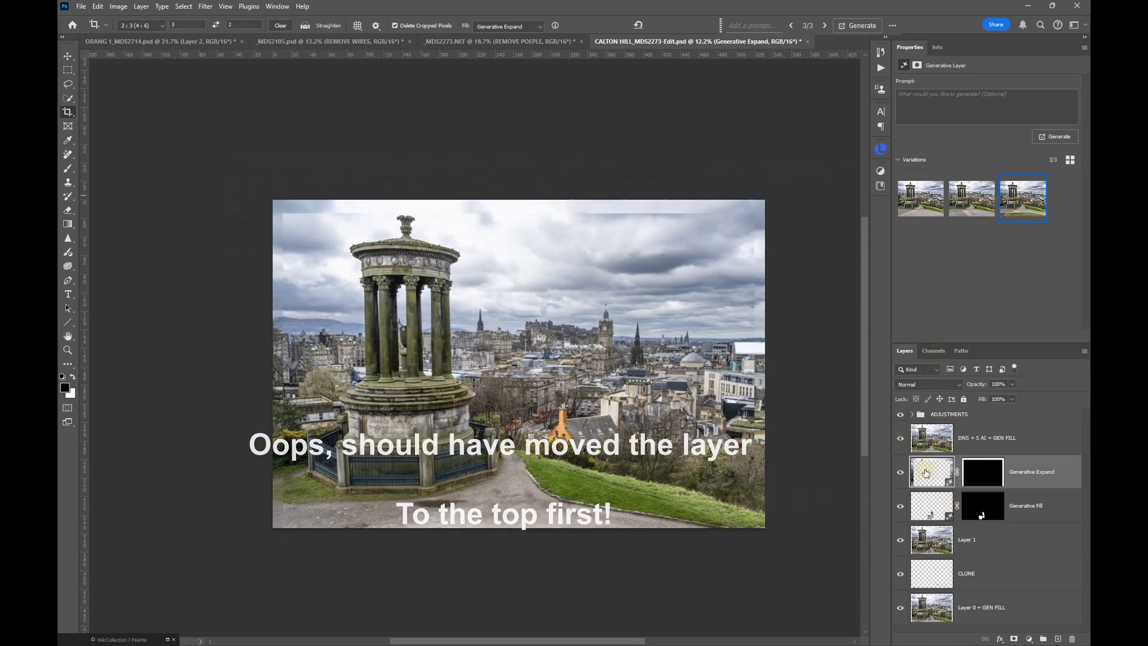
Move the Generative Expand layer above the ADJUSTMENTS group in the layer stack
{"action": "left_click", "coordinate": [1043, 460]}
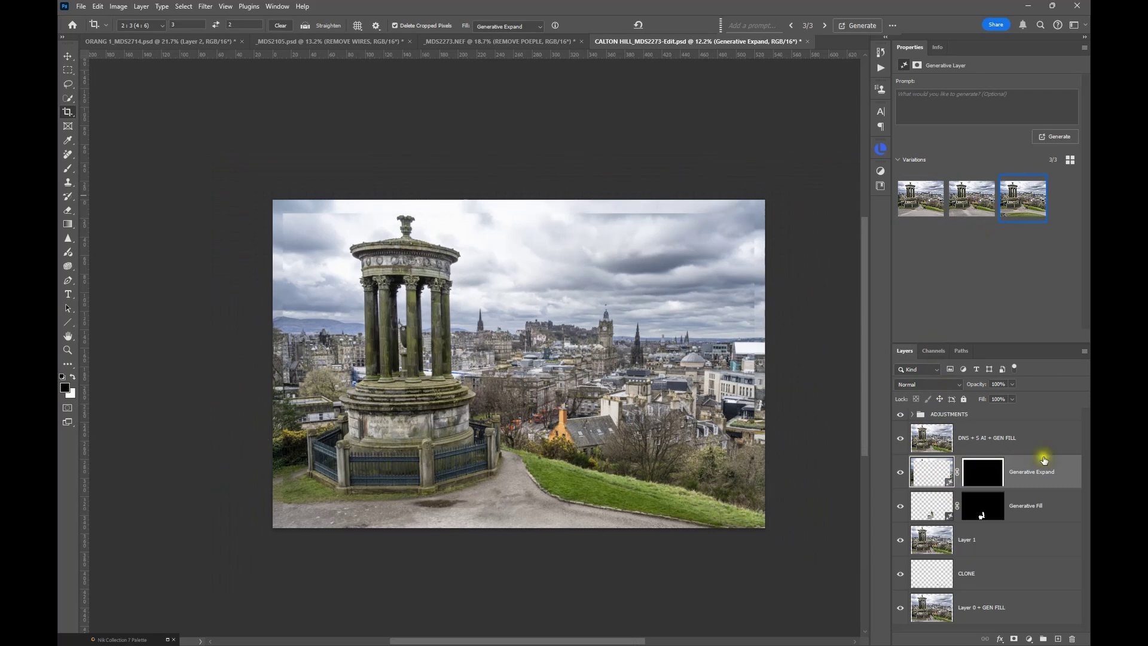
{"action": "left_click_drag", "start_coordinate": [1052, 474], "coordinate": [1043, 404]}
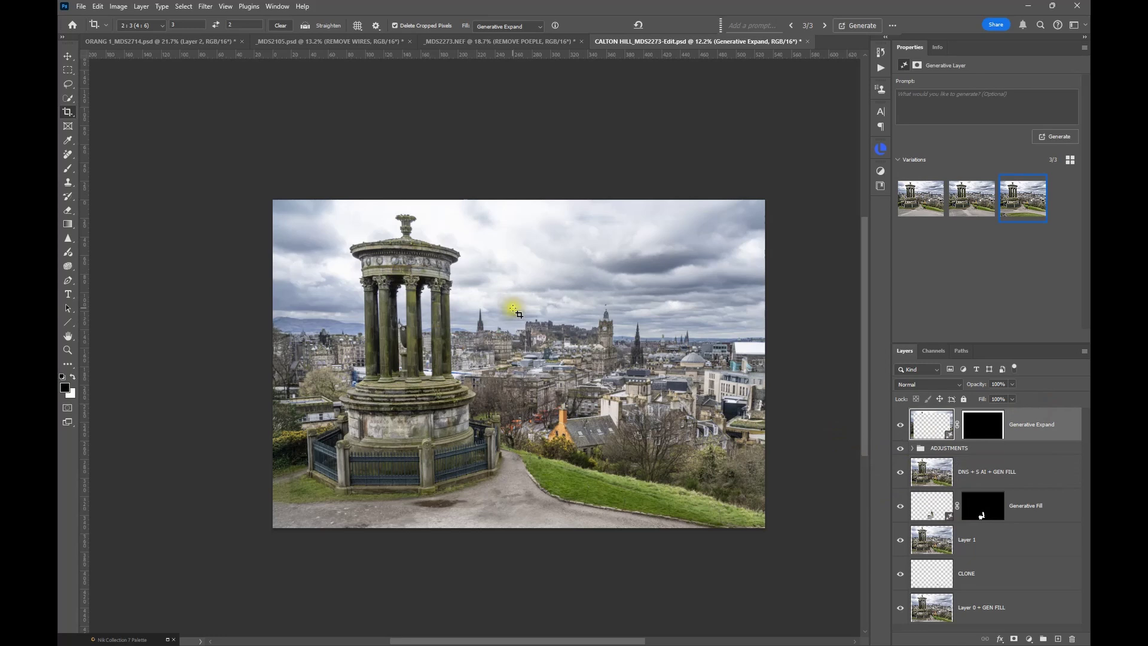
{"action": "scroll", "coordinate": [687, 266], "scroll_direction": "up", "scroll_amount": 3}
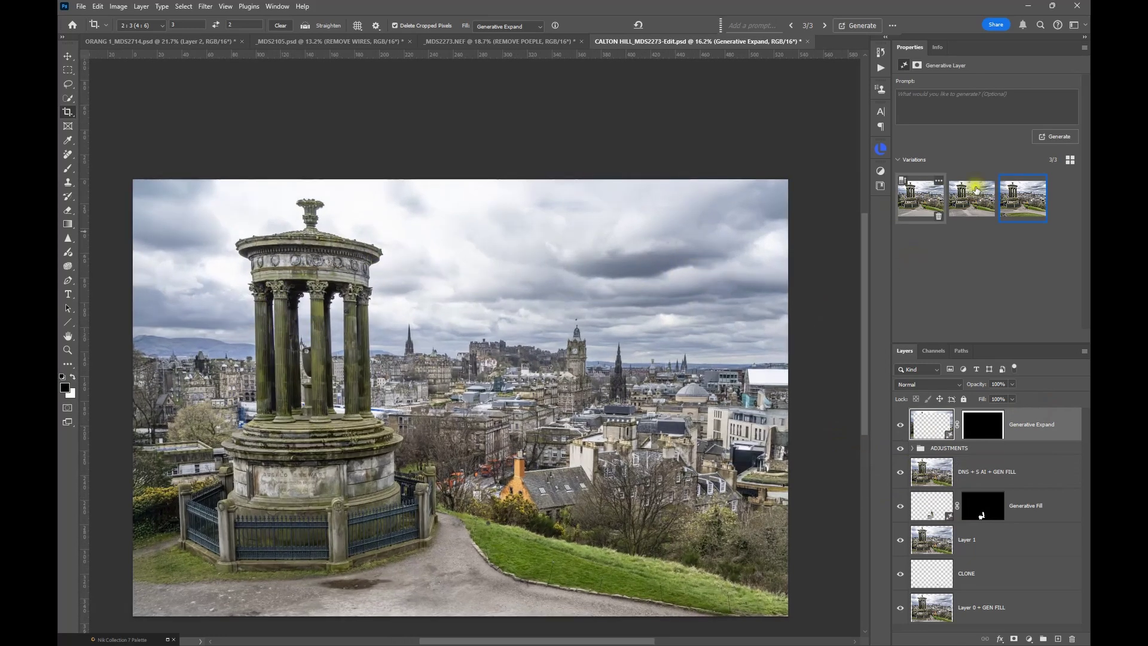
Compare the three Generative Expand variations around the monument's finial, checking against the photo with the layer hidden, and end on the third
{"action": "left_click", "coordinate": [925, 200]}
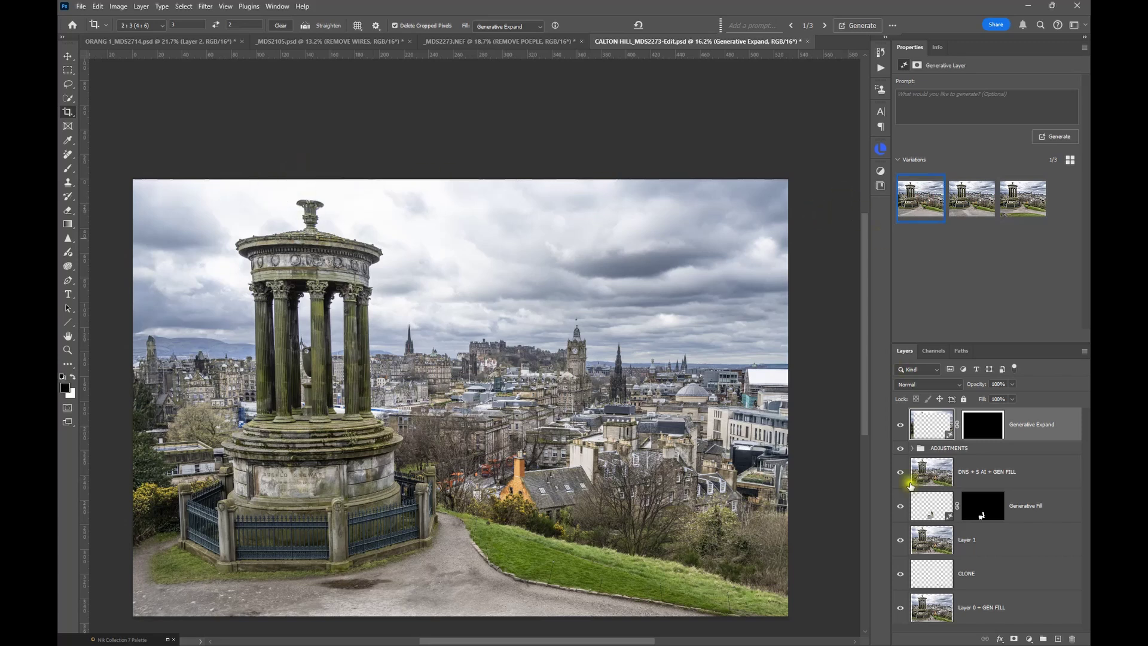
{"action": "left_click", "coordinate": [901, 426]}
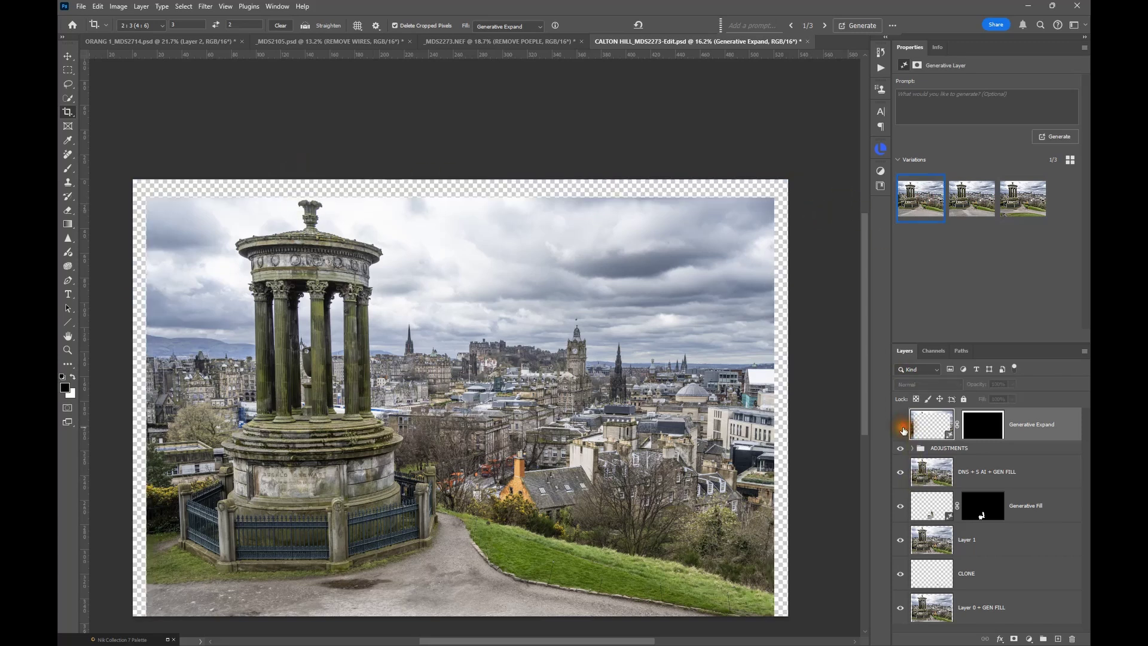
{"action": "left_click", "coordinate": [901, 424]}
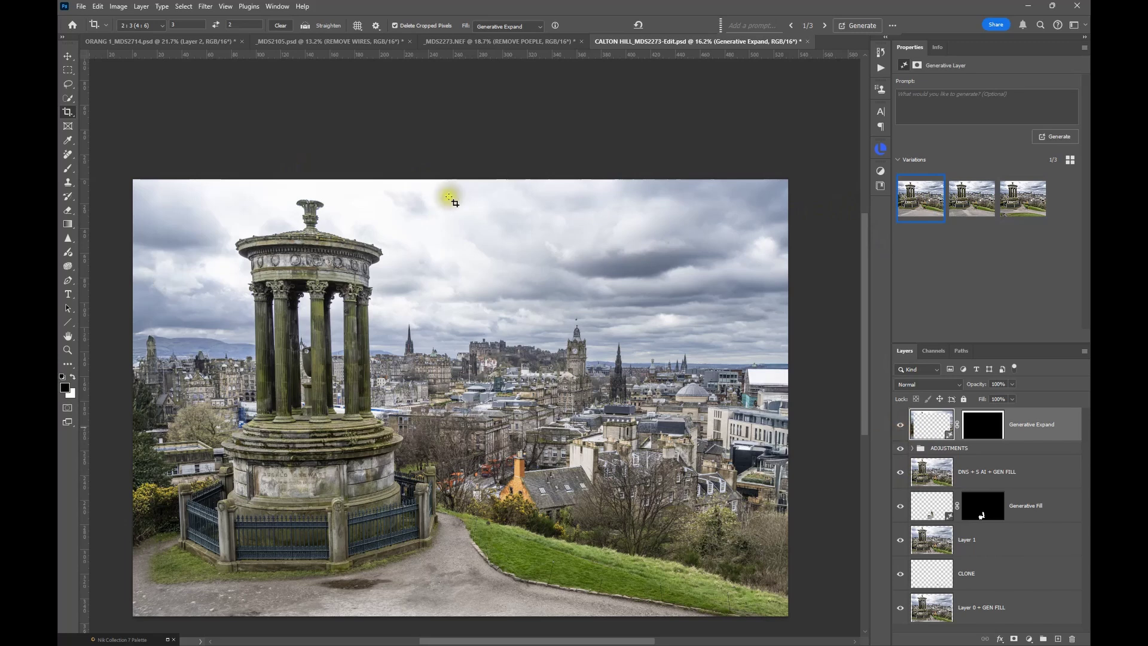
{"action": "scroll", "coordinate": [289, 193], "scroll_direction": "up", "scroll_amount": 5}
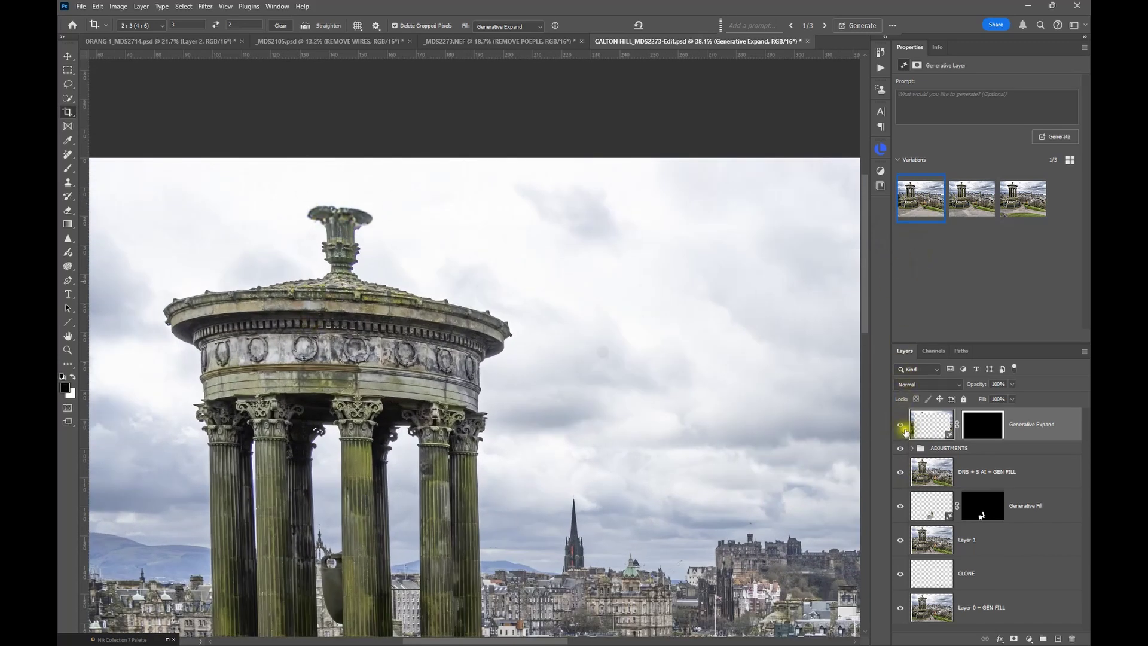
{"action": "left_click", "coordinate": [900, 425]}
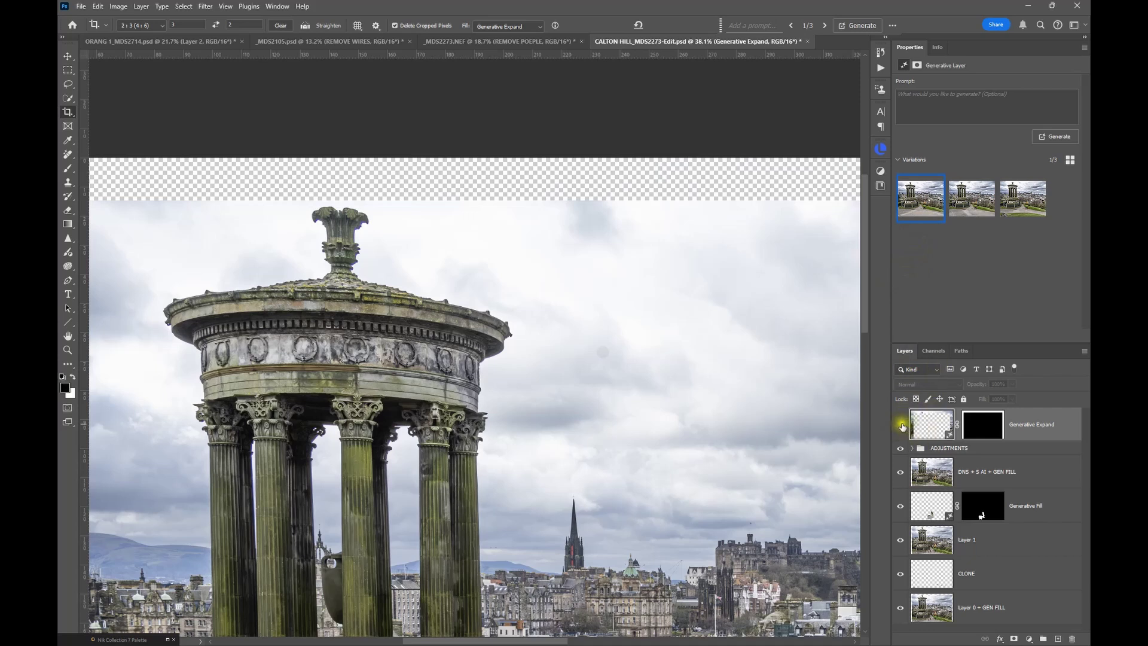
{"action": "left_click", "coordinate": [969, 205]}
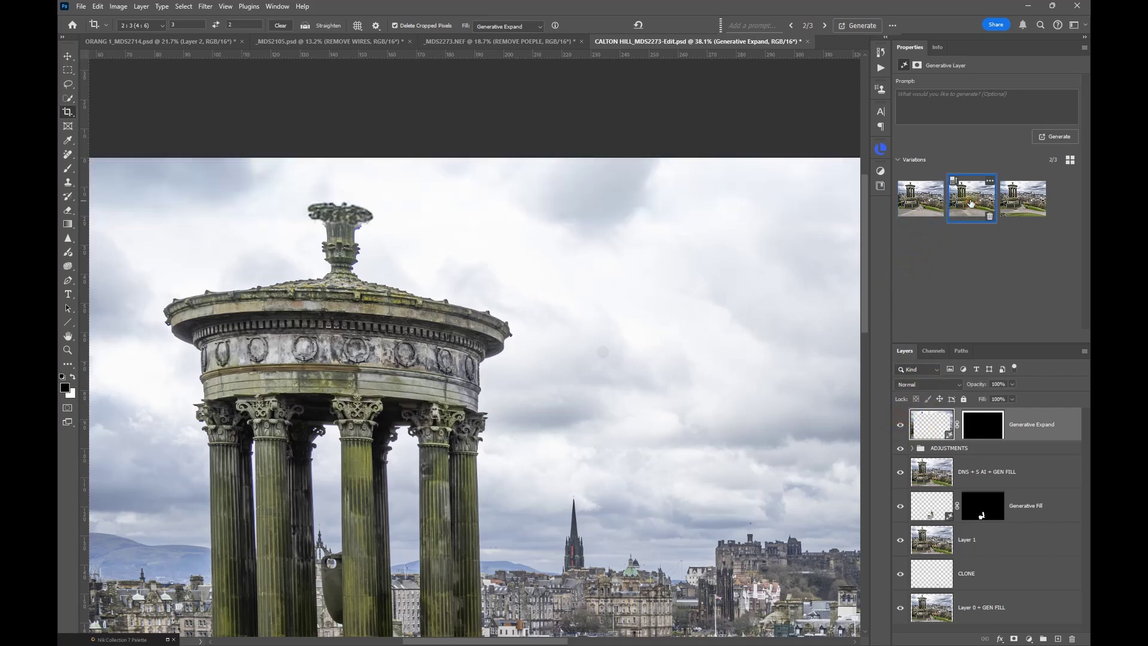
{"action": "left_click", "coordinate": [1022, 204]}
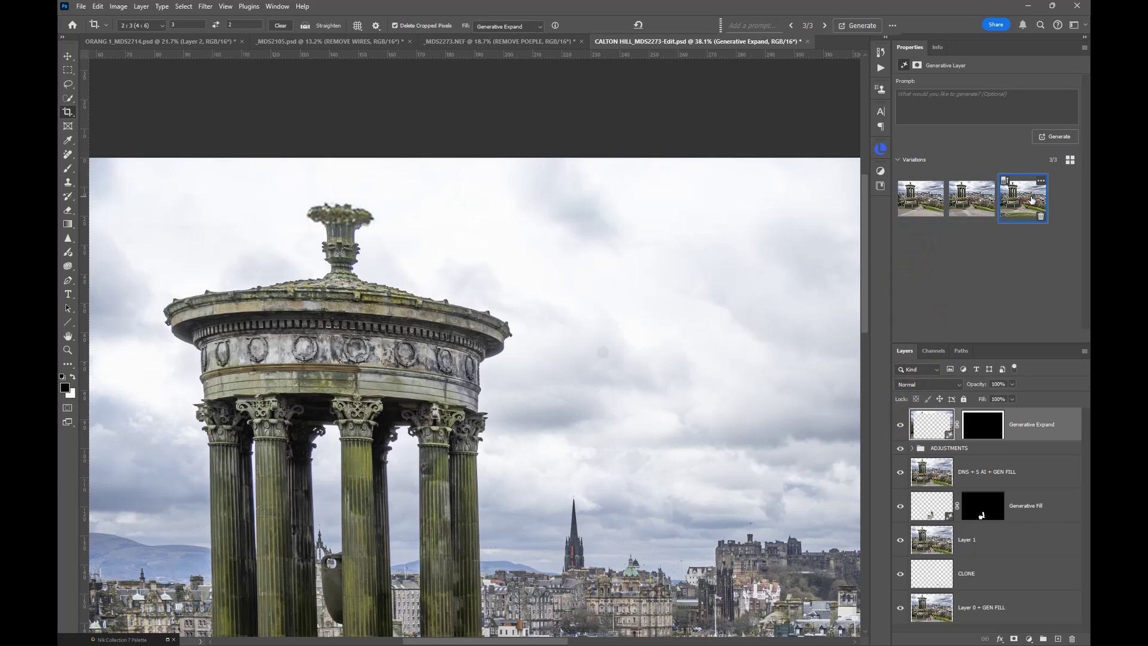
Check the third variation along the photo's left edge, and delete the Generative Expand layer
{"action": "scroll", "coordinate": [461, 238], "scroll_direction": "down", "scroll_amount": 3}
{"action": "scroll", "coordinate": [311, 333], "scroll_direction": "up", "scroll_amount": 2}
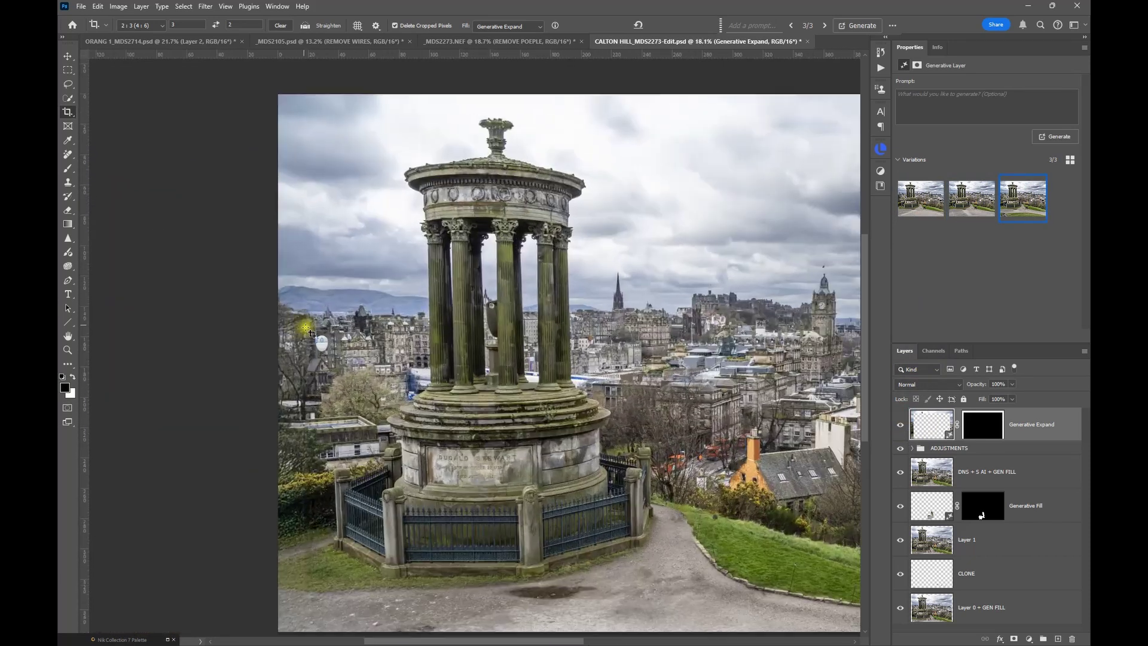
{"action": "scroll", "coordinate": [311, 332], "scroll_direction": "up", "scroll_amount": 5}
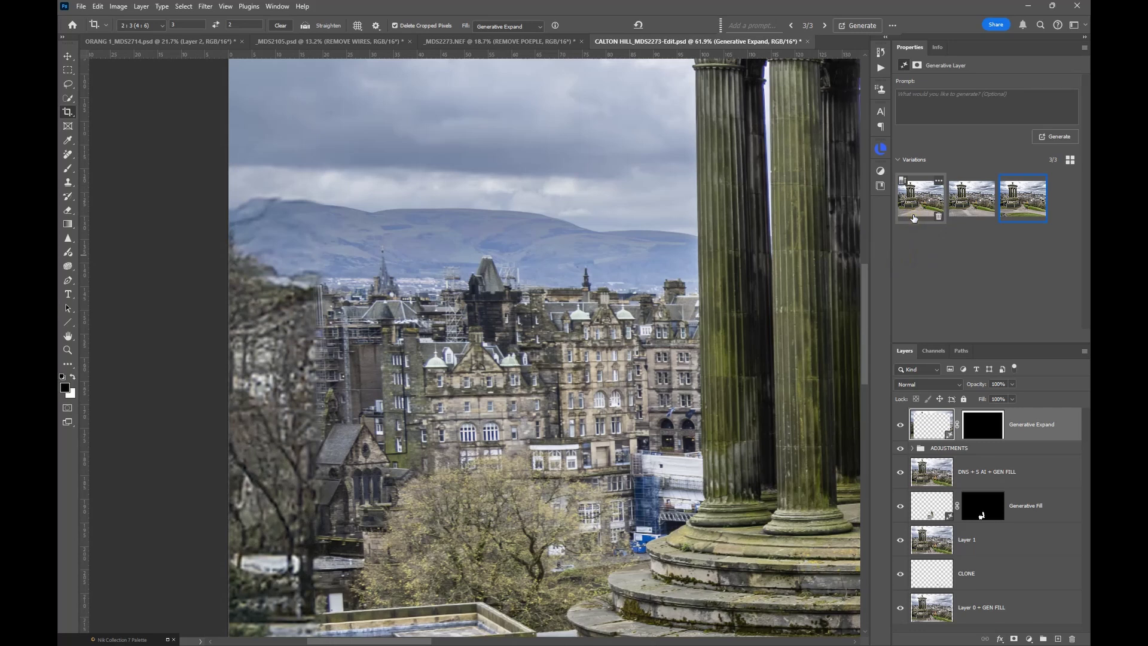
{"action": "scroll", "coordinate": [605, 235], "scroll_direction": "down", "scroll_amount": 6}
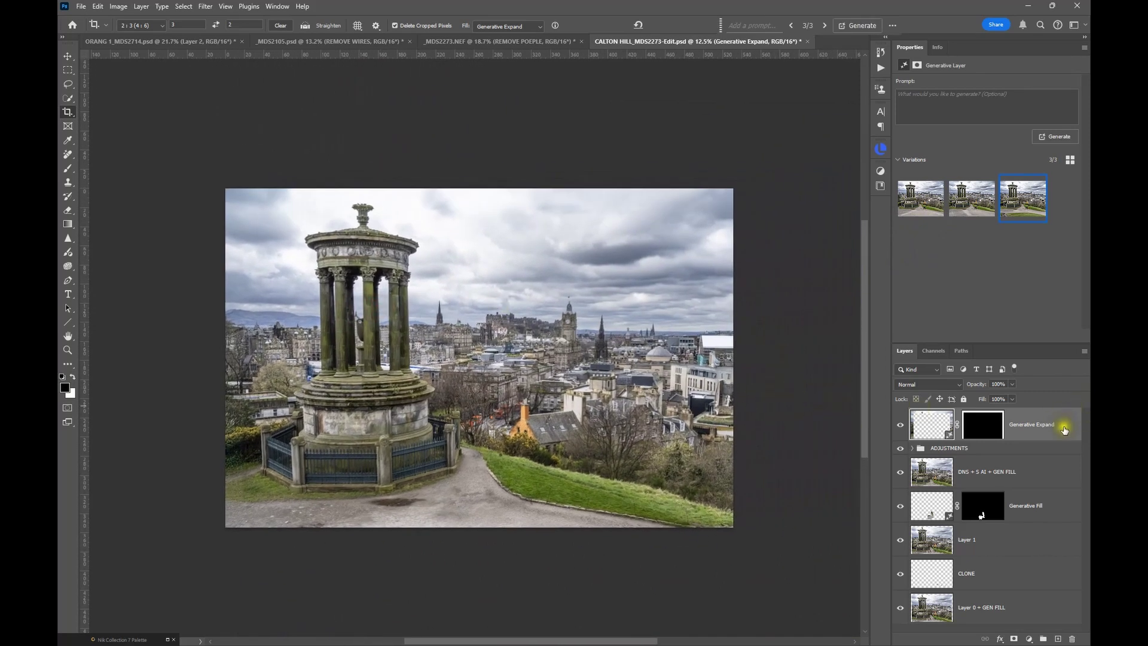
{"action": "mouse_move", "coordinate": [1064, 429]}
{"action": "left_mouse_down"}
{"action": "mouse_move", "coordinate": [1081, 556]}
{"action": "mouse_move", "coordinate": [1075, 637]}
{"action": "left_mouse_up"}
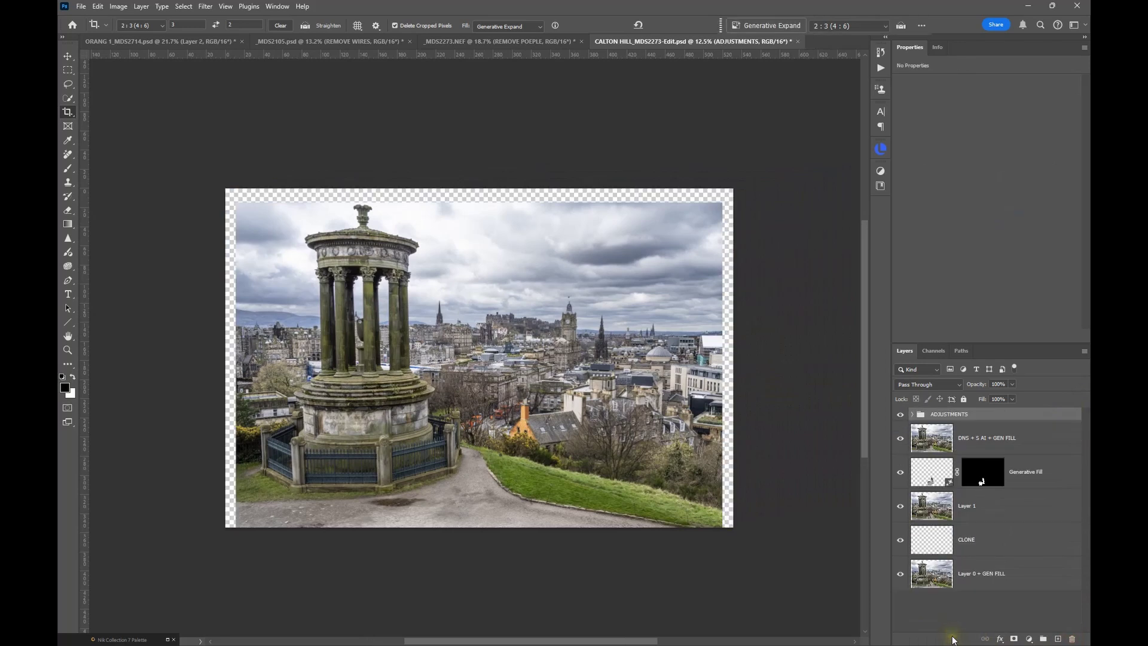
Select the empty border strip at the photo's upper-left corner with the Rectangular Marquee and fill it with Generative Fill without a prompt
{"action": "scroll", "coordinate": [299, 197], "scroll_direction": "up", "scroll_amount": 2}
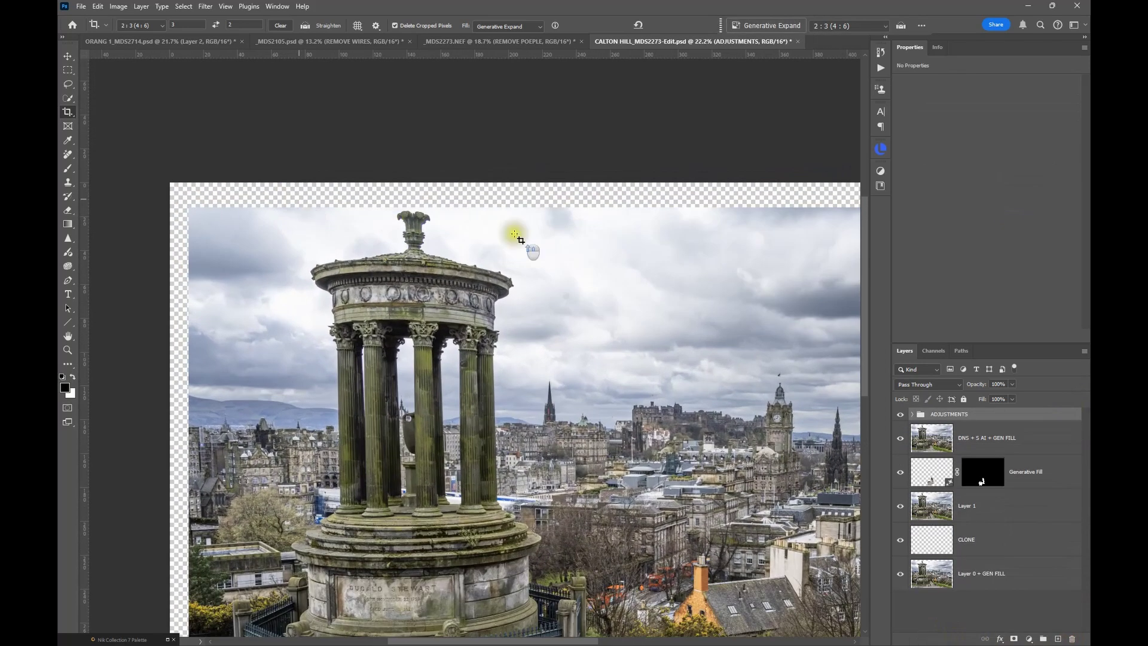
{"action": "left_click", "coordinate": [68, 70]}
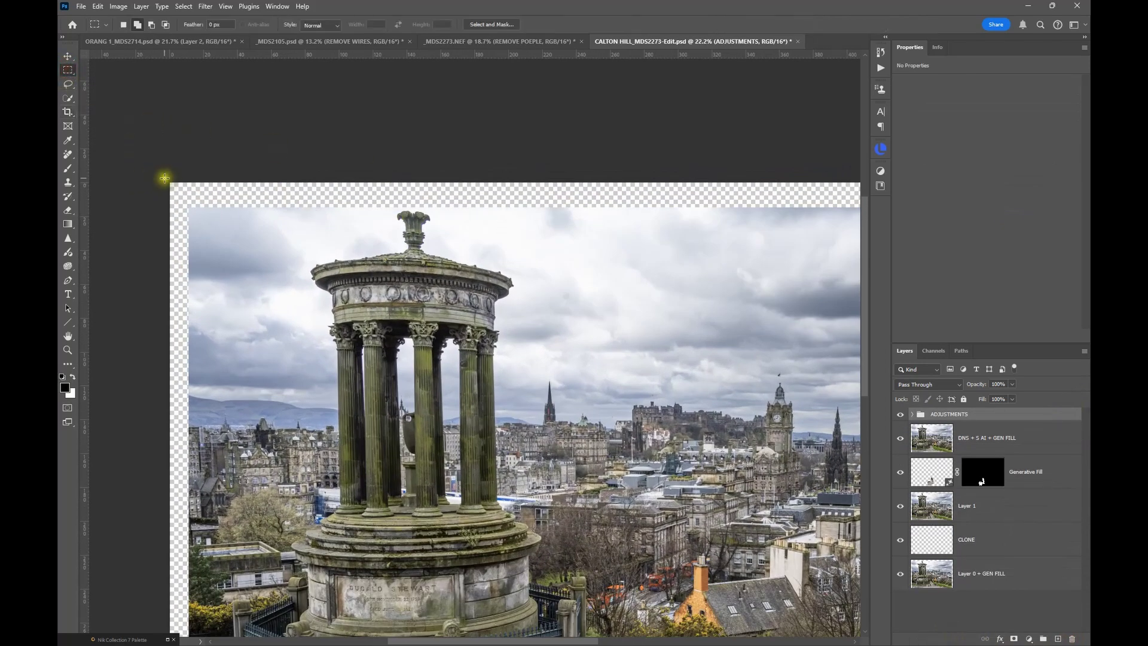
{"action": "left_click_drag", "start_coordinate": [162, 174], "coordinate": [238, 199]}
{"action": "left_click_drag", "start_coordinate": [381, 209], "coordinate": [382, 209]}
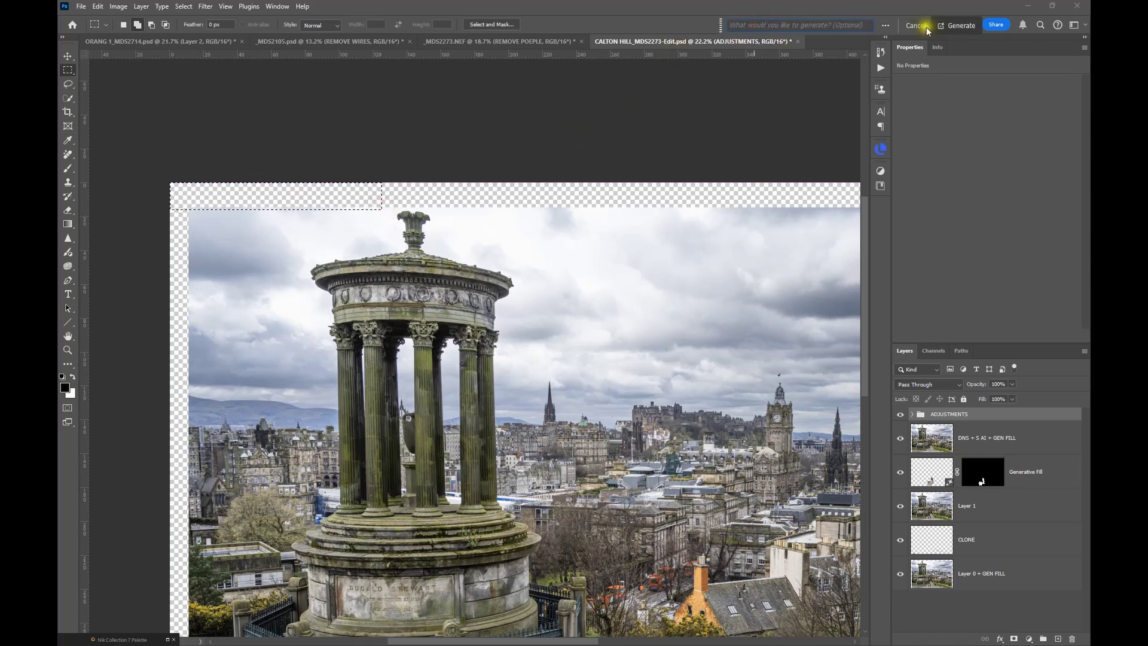
{"action": "left_click", "coordinate": [937, 27]}
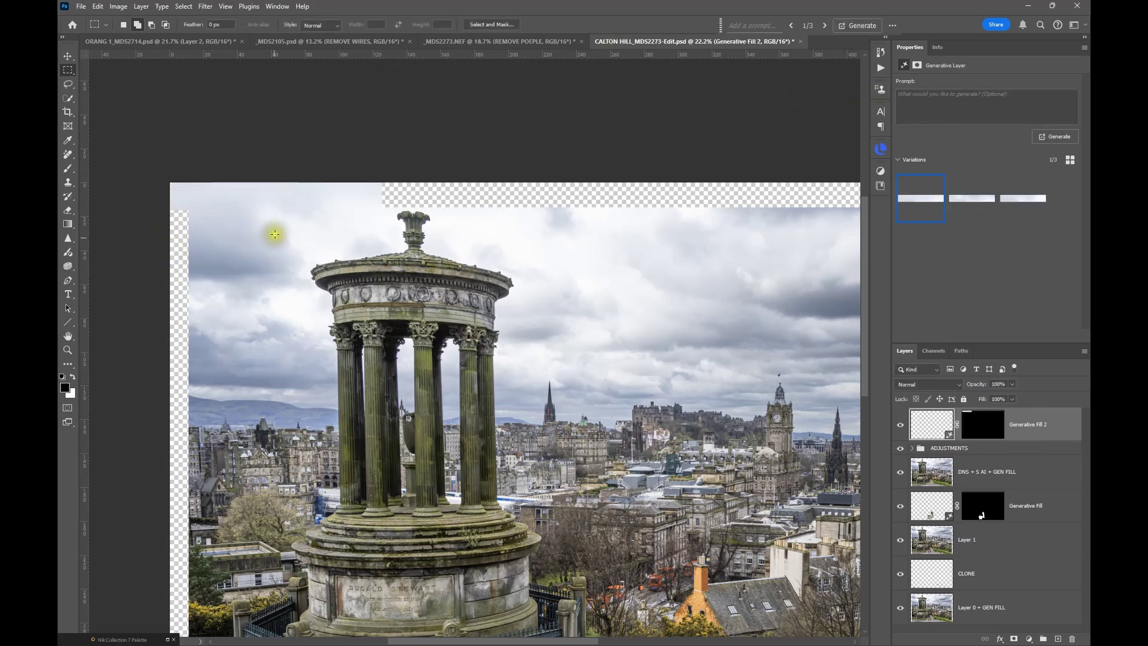
Select the adjoining empty strip above the monument's finial and fill it with Generative Fill without a prompt
{"action": "scroll", "coordinate": [278, 239], "scroll_direction": "up", "scroll_amount": 2}
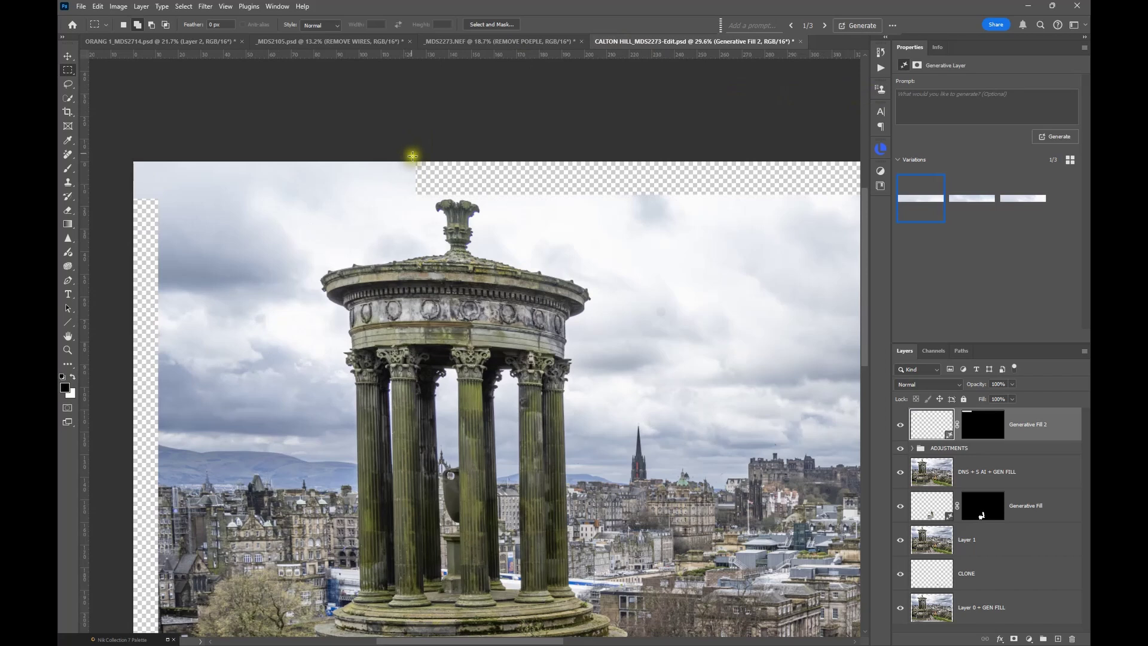
{"action": "left_click_drag", "start_coordinate": [414, 161], "coordinate": [563, 197]}
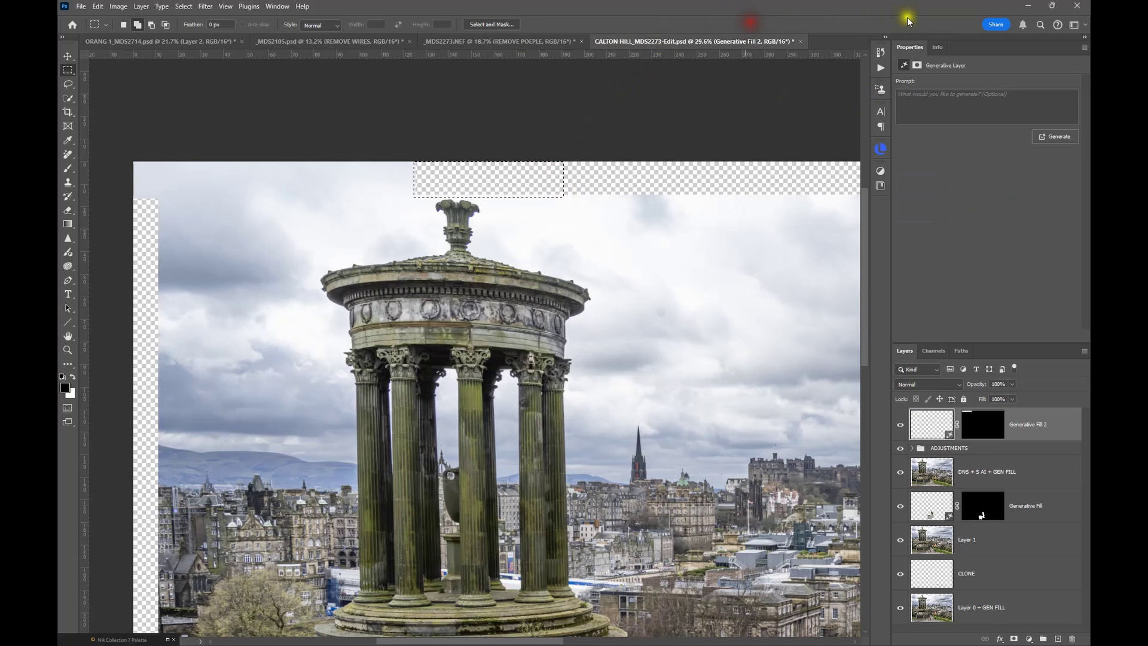
{"action": "left_click", "coordinate": [957, 25]}
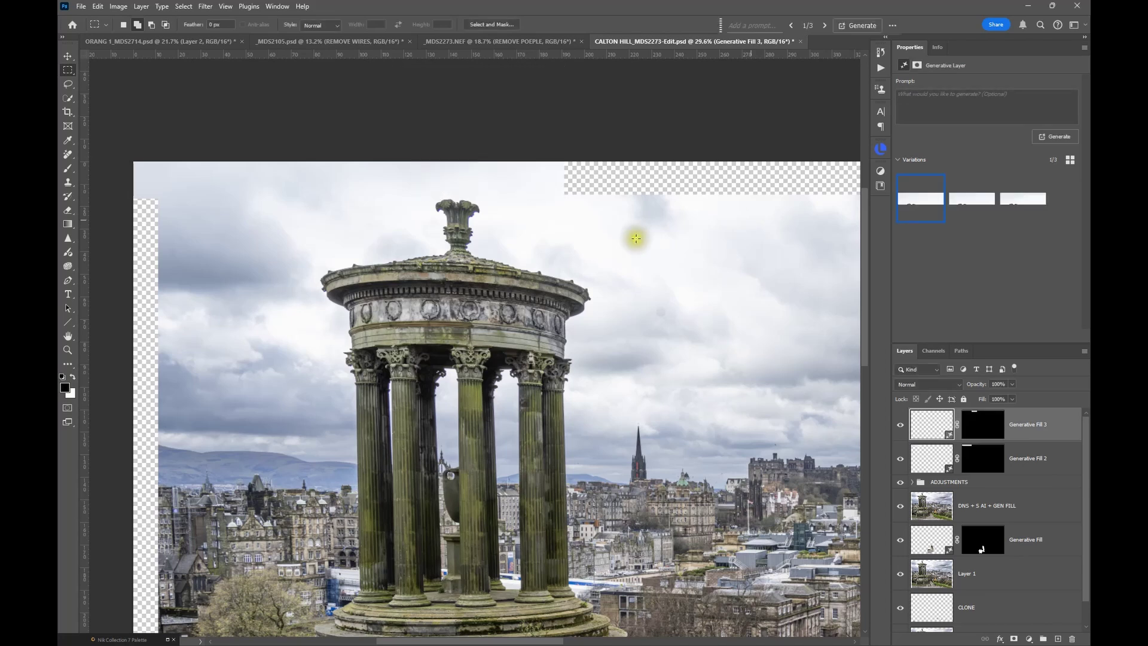
Select the empty left border strip from the skyline down to the yellow bushes and fill it with Generative Fill without a prompt
{"action": "left_click_drag", "start_coordinate": [225, 438], "coordinate": [290, 129]}
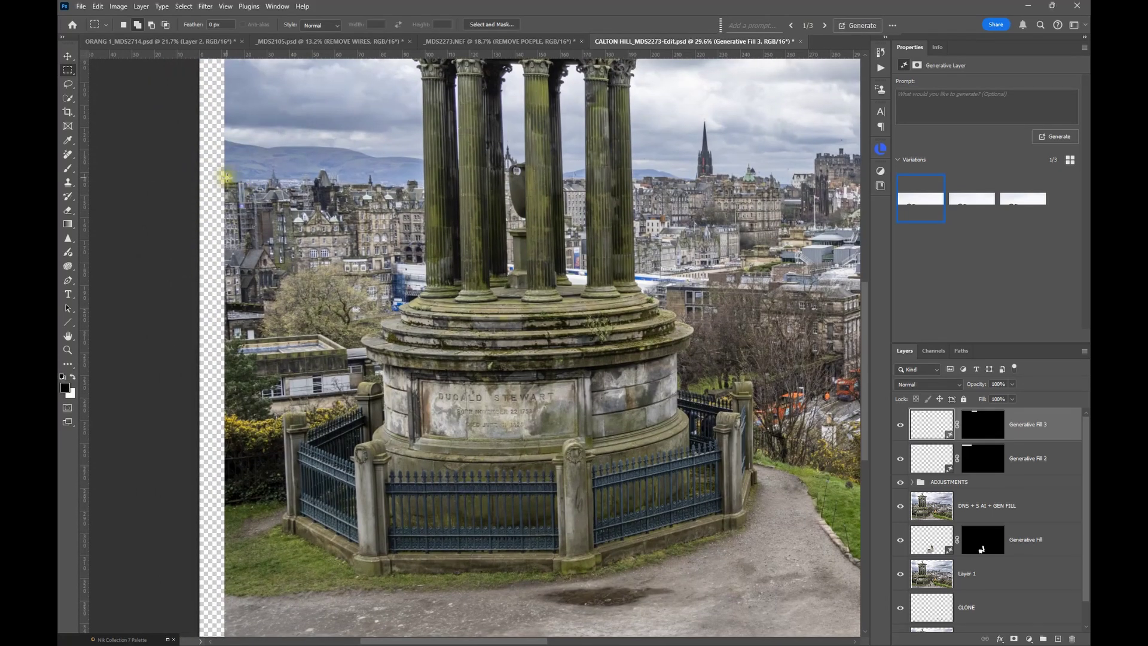
{"action": "left_click_drag", "start_coordinate": [227, 178], "coordinate": [175, 414]}
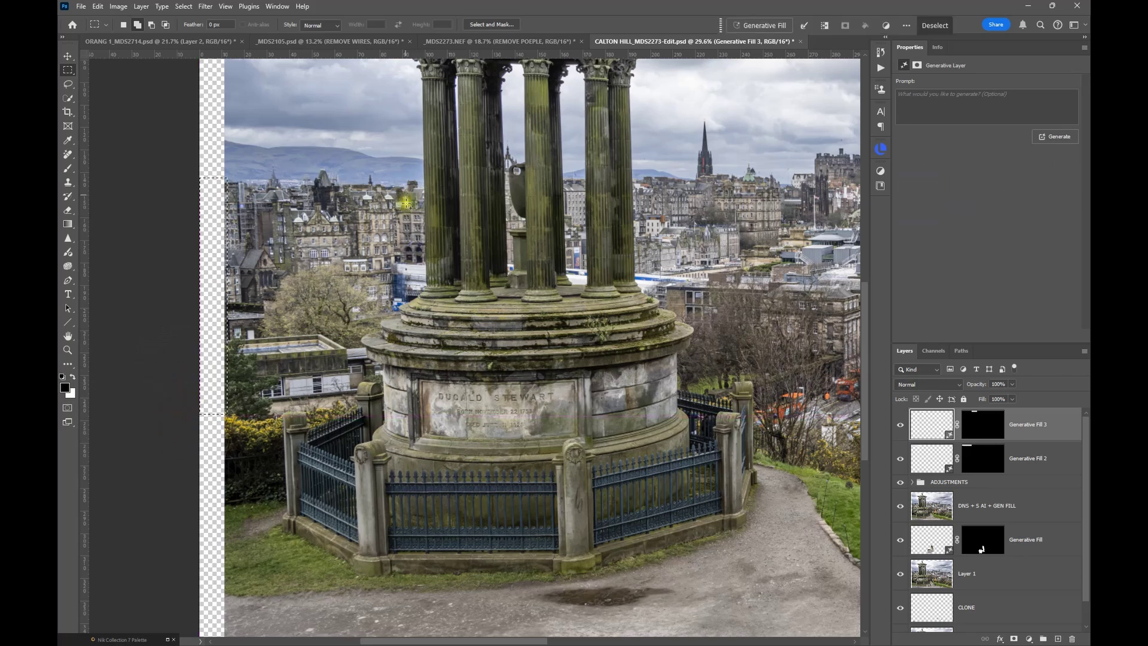
{"action": "left_click", "coordinate": [754, 24]}
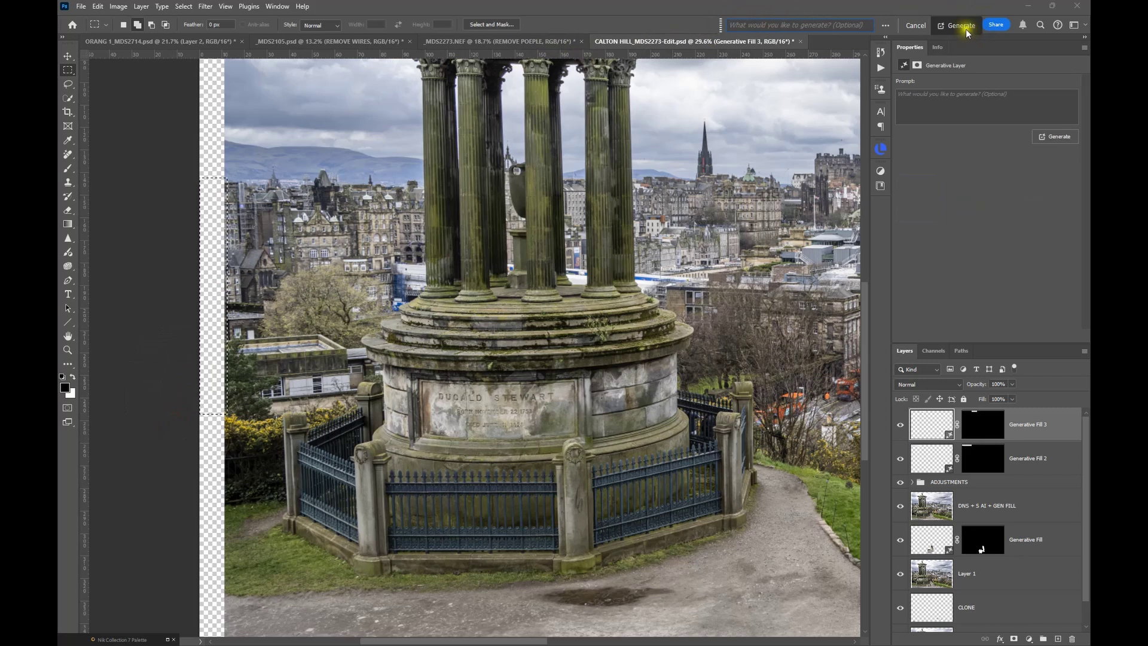
{"action": "left_click", "coordinate": [958, 27]}
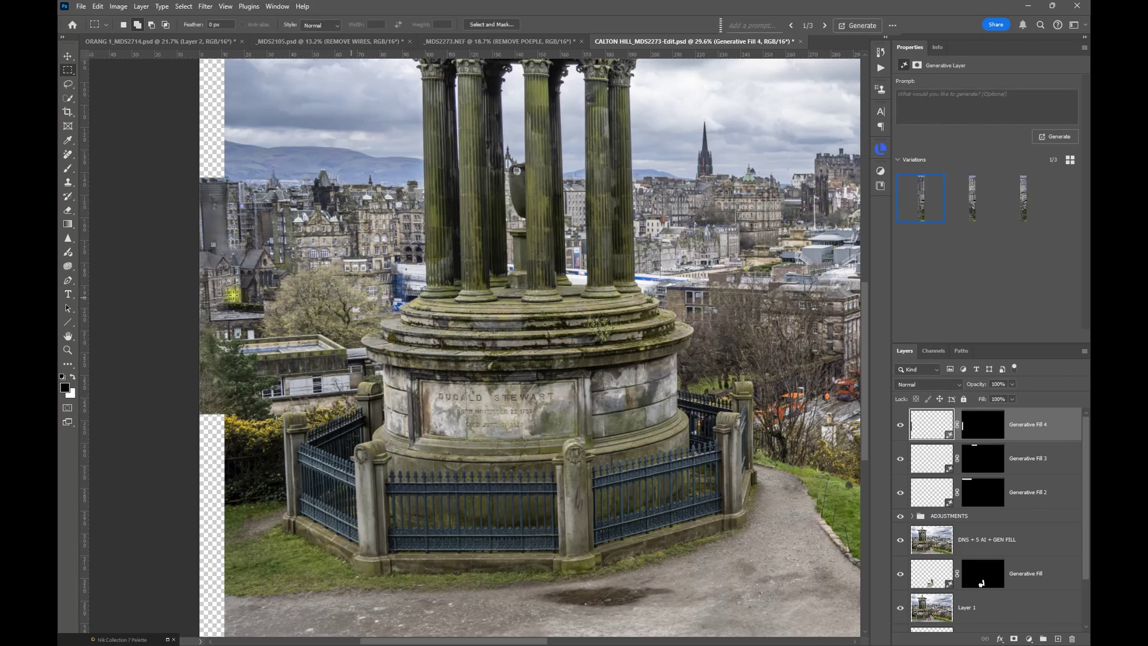
Compare the three variations of the left border fill beside the buildings up close and choose the third
{"action": "scroll", "coordinate": [232, 295], "scroll_direction": "up", "scroll_amount": 4}
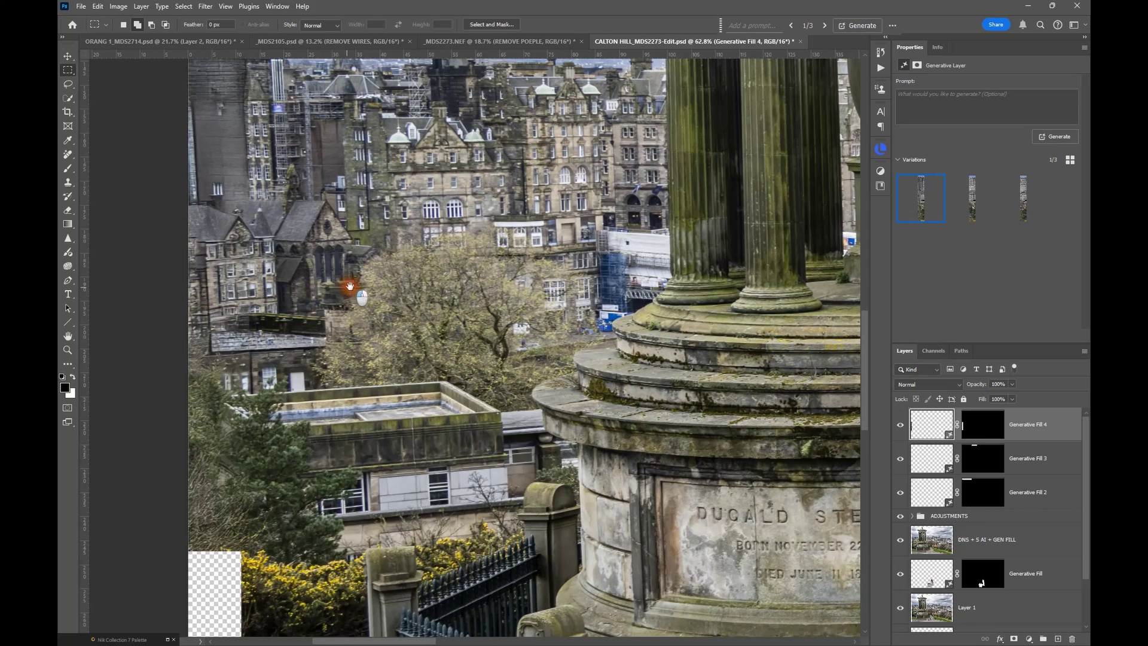
{"action": "left_click_drag", "start_coordinate": [350, 287], "coordinate": [453, 290]}
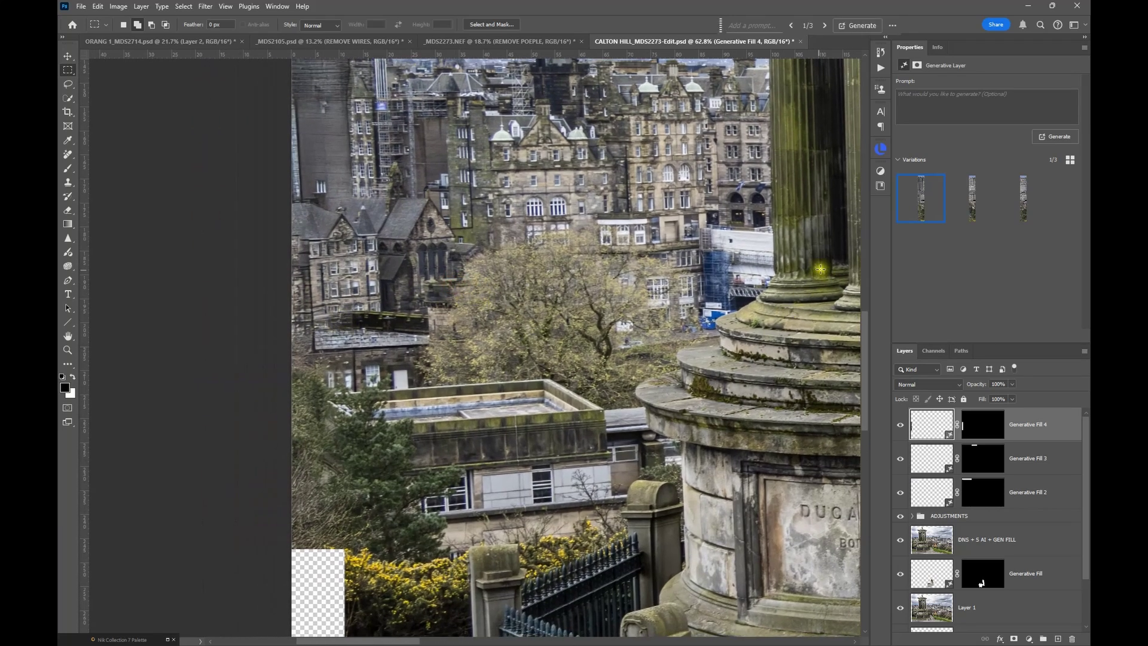
{"action": "left_click", "coordinate": [965, 199]}
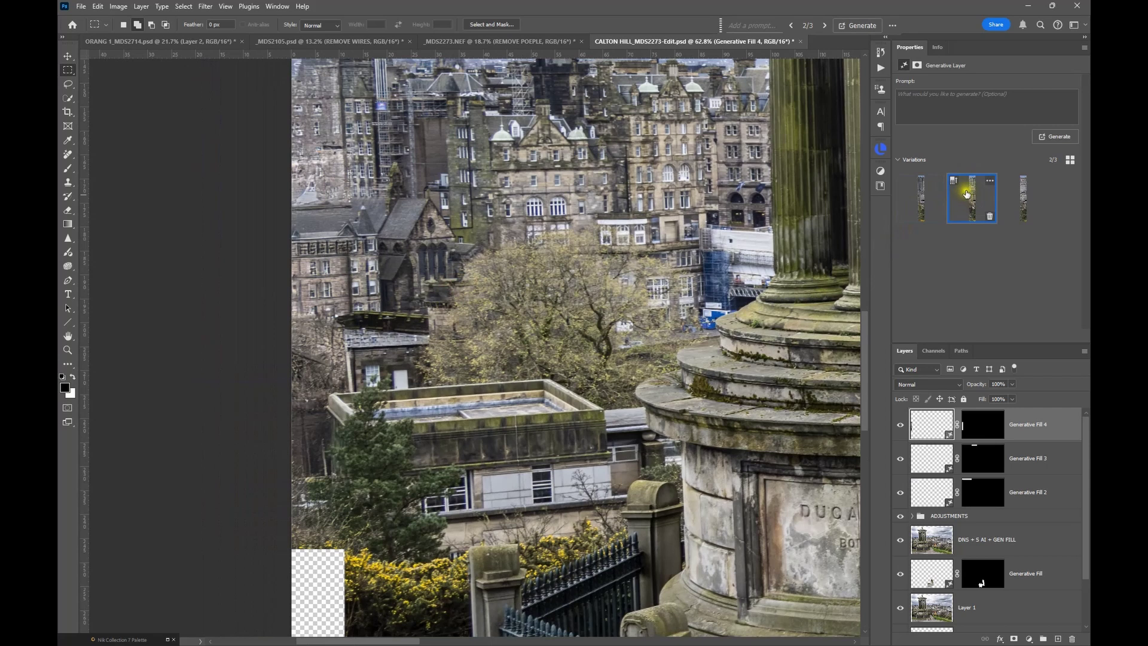
{"action": "left_click", "coordinate": [1023, 205]}
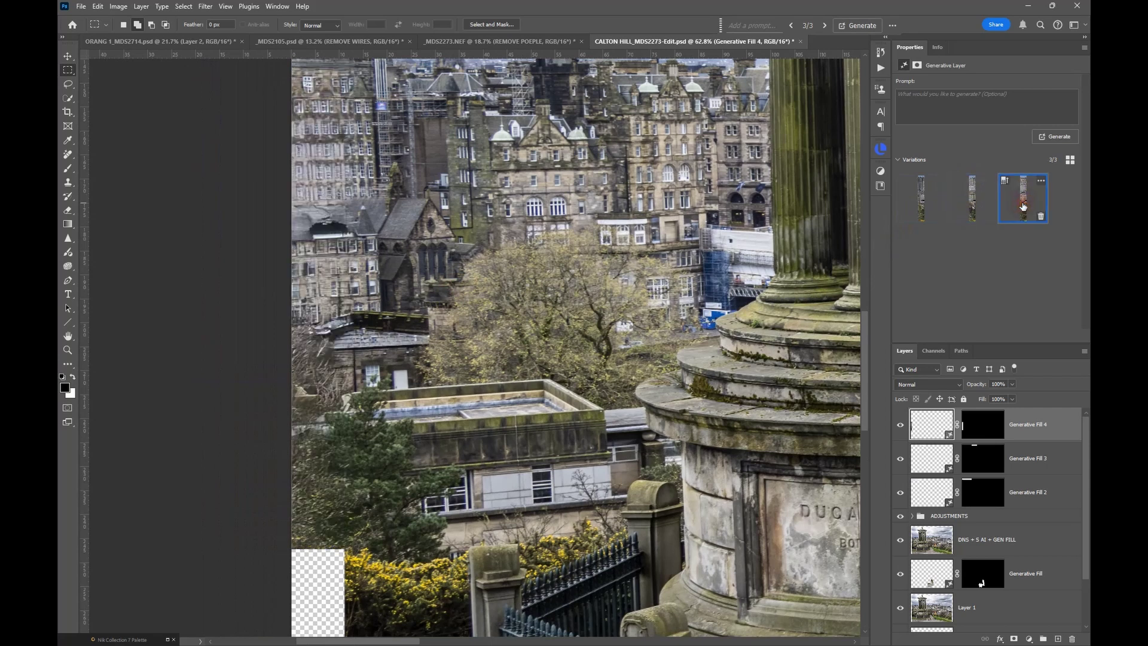
Examine the left border fill by hiding and showing its layer, inspecting the buildings up close and viewing the wider photo
{"action": "scroll", "coordinate": [482, 236], "scroll_direction": "down", "scroll_amount": 3}
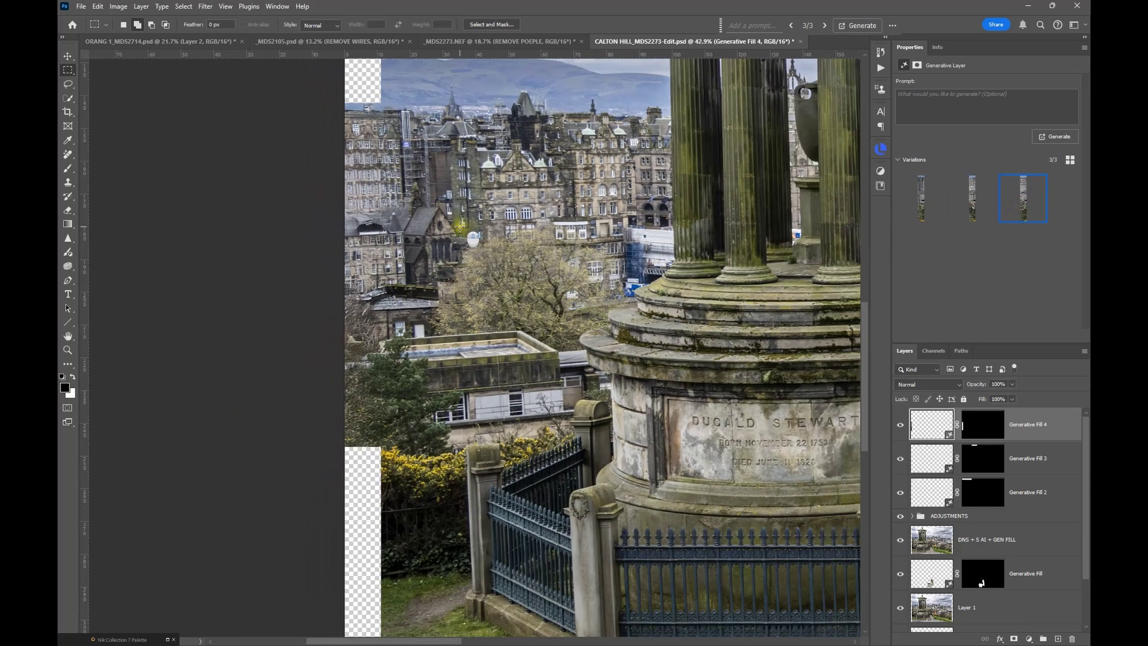
{"action": "left_click_drag", "start_coordinate": [424, 177], "coordinate": [455, 246]}
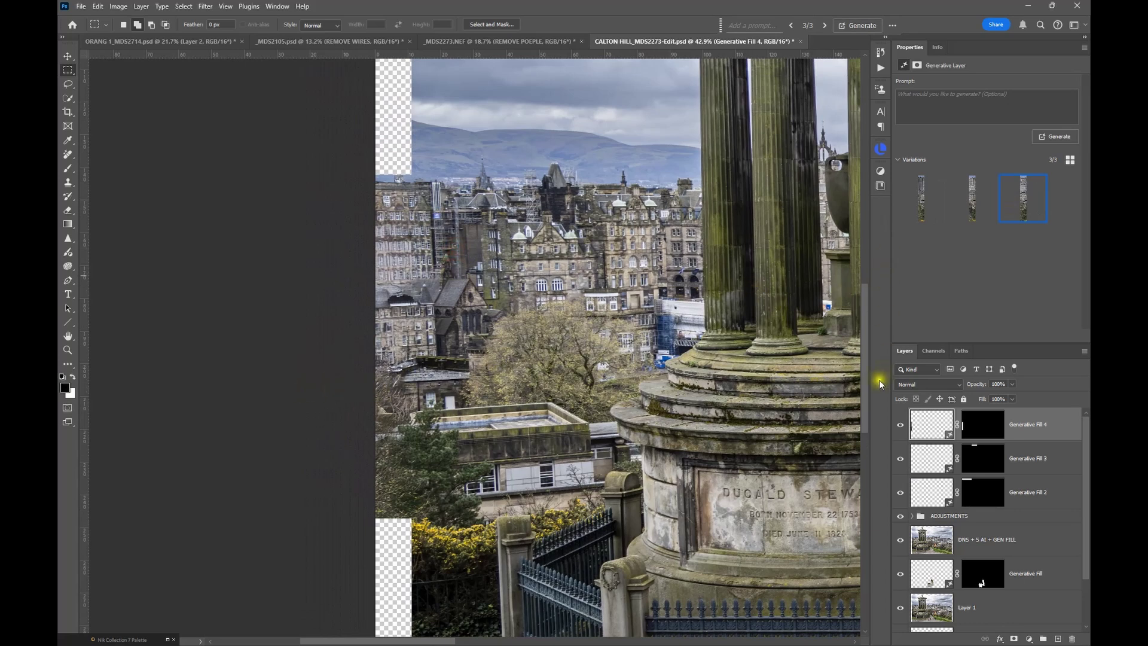
{"action": "left_click", "coordinate": [900, 427]}
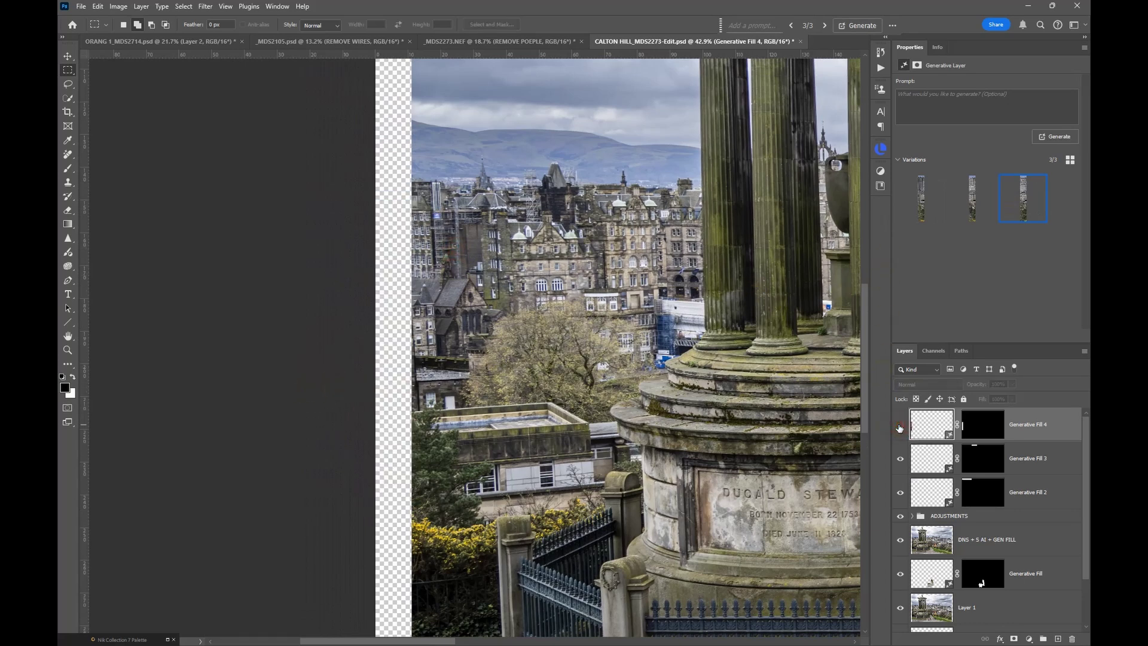
{"action": "left_click", "coordinate": [900, 426]}
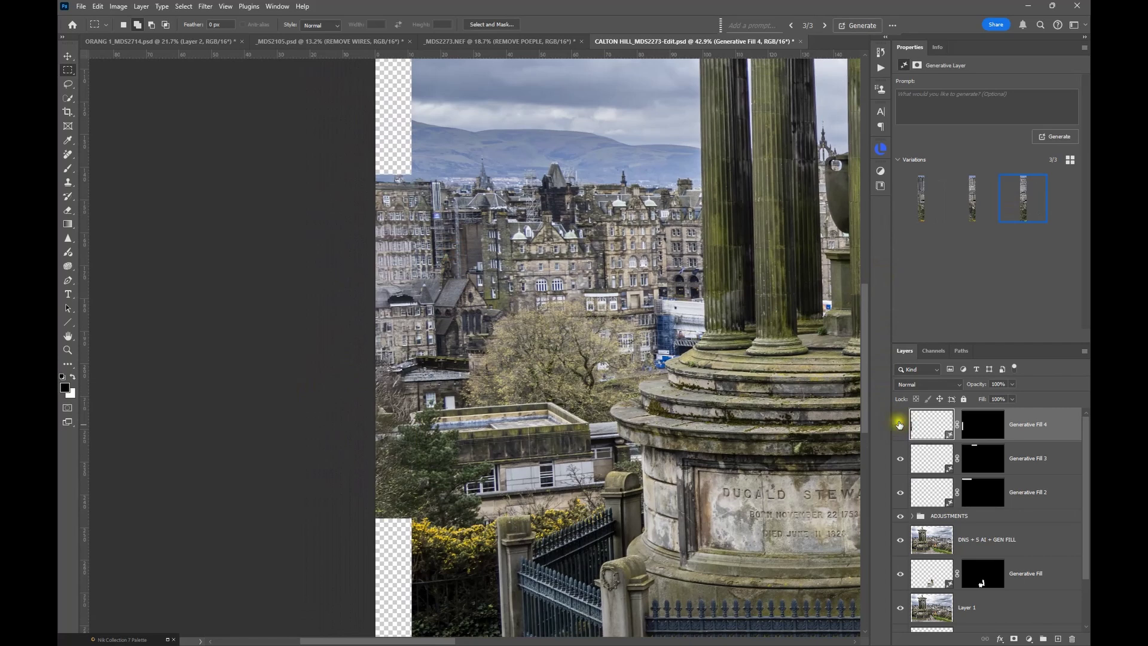
{"action": "scroll", "coordinate": [468, 257], "scroll_direction": "up", "scroll_amount": 5}
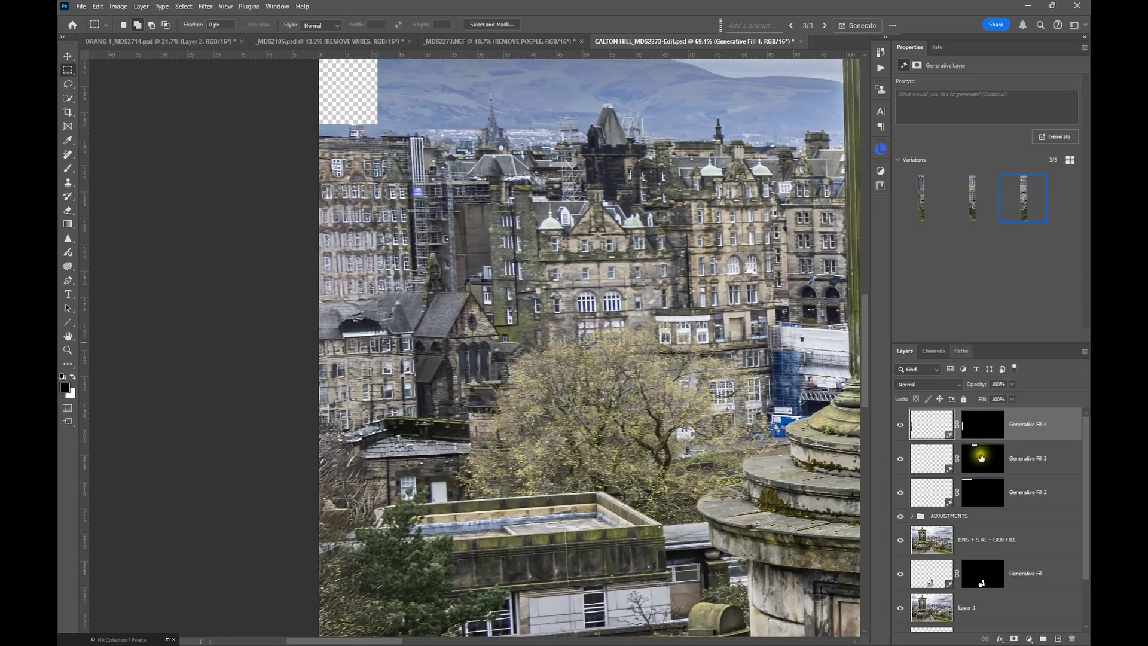
{"action": "scroll", "coordinate": [641, 363], "scroll_direction": "down", "scroll_amount": 5}
{"action": "scroll", "coordinate": [641, 363], "scroll_direction": "down", "scroll_amount": 5}
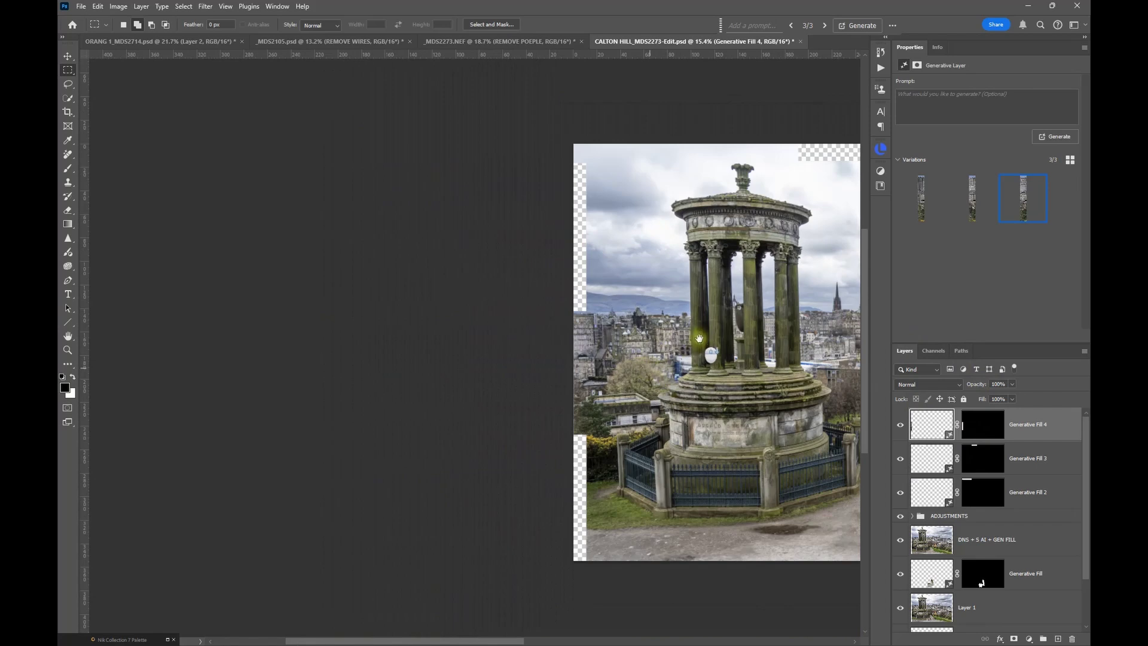
{"action": "left_click_drag", "start_coordinate": [718, 325], "coordinate": [273, 347]}
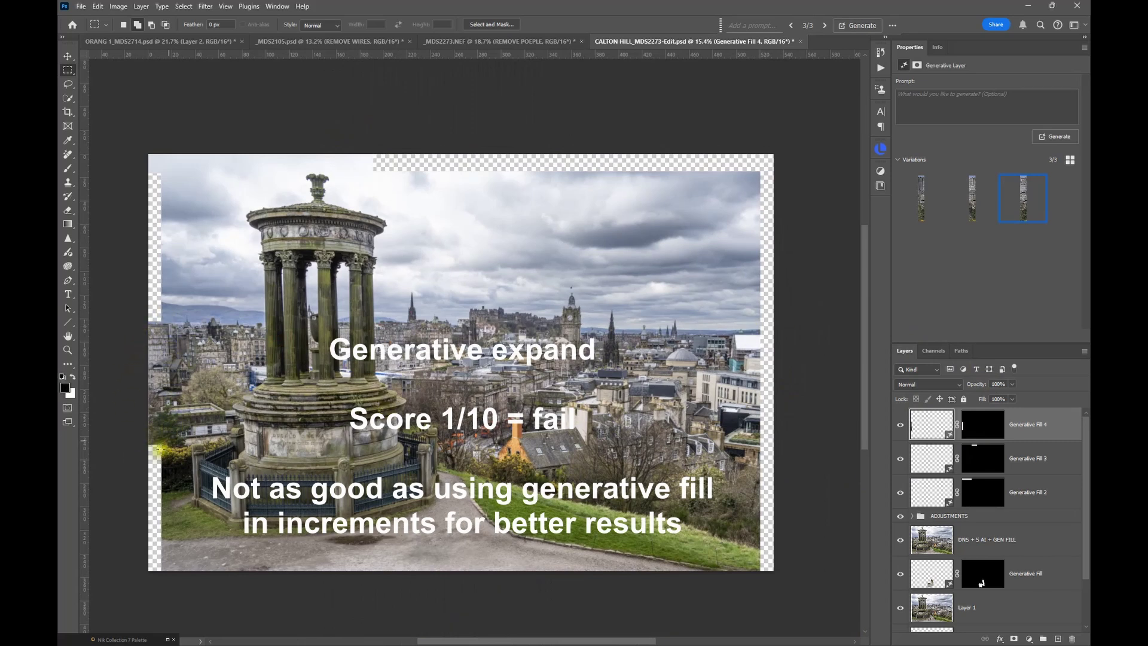
{"action": "left_click_drag", "start_coordinate": [184, 318], "coordinate": [187, 341]}
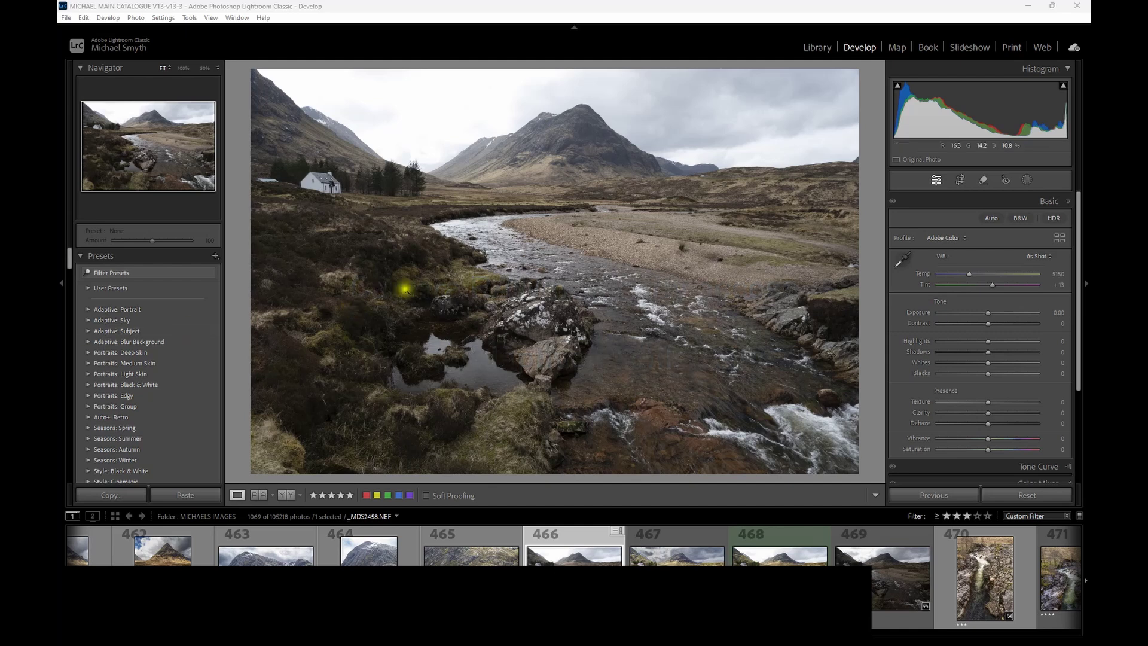
Switch to Lightroom Classic and apply the Adobe Landscape profile to the unedited river and mountain photo
{"action": "left_click", "coordinate": [990, 239]}
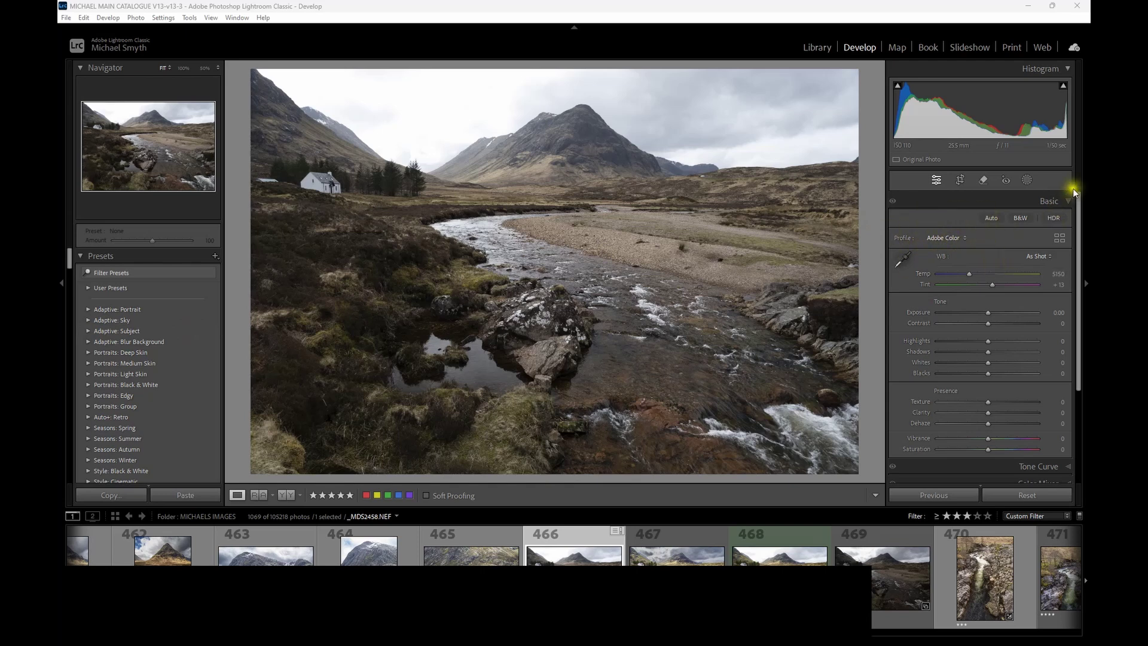
{"action": "left_click", "coordinate": [938, 239]}
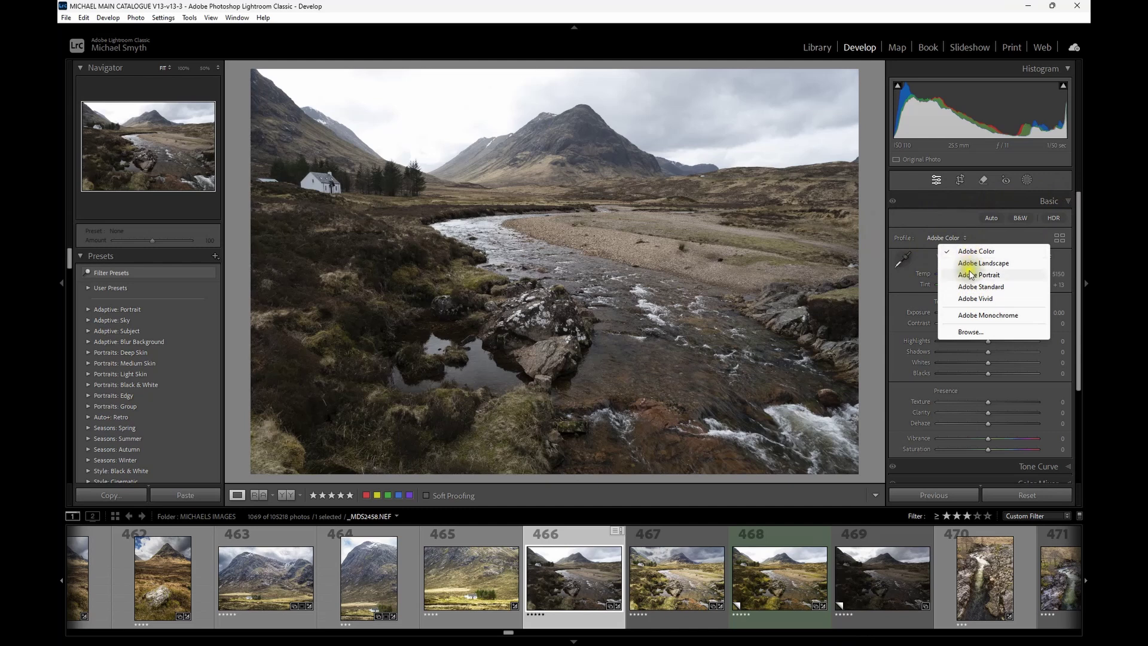
{"action": "left_click", "coordinate": [968, 263]}
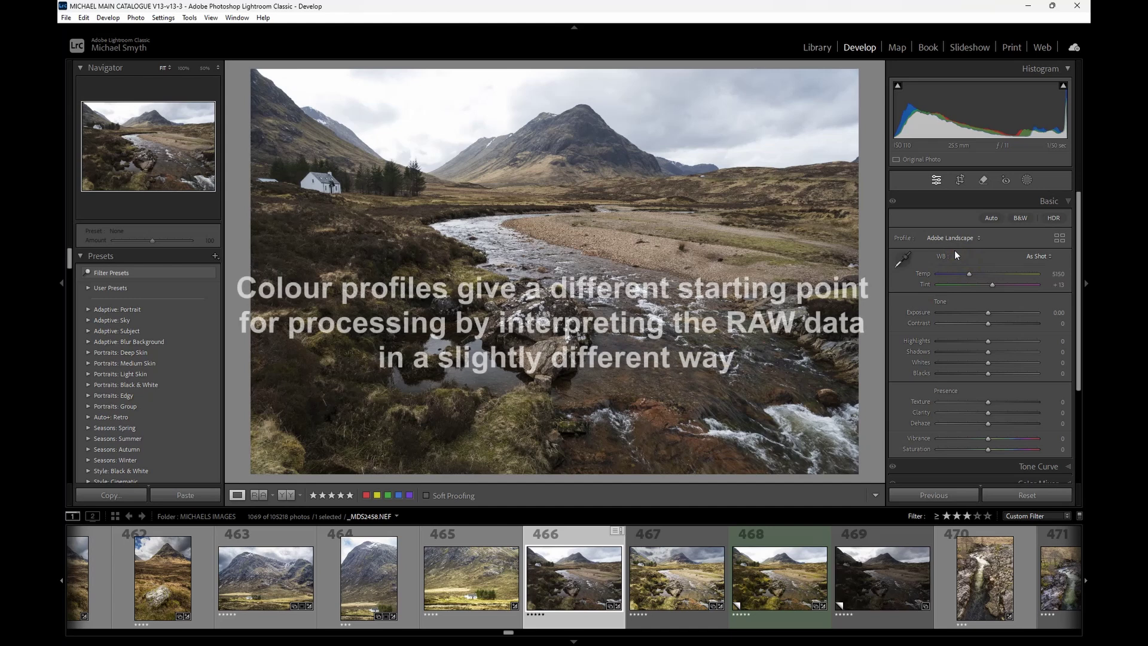
{"action": "left_click", "coordinate": [953, 245]}
{"action": "left_click", "coordinate": [957, 250]}
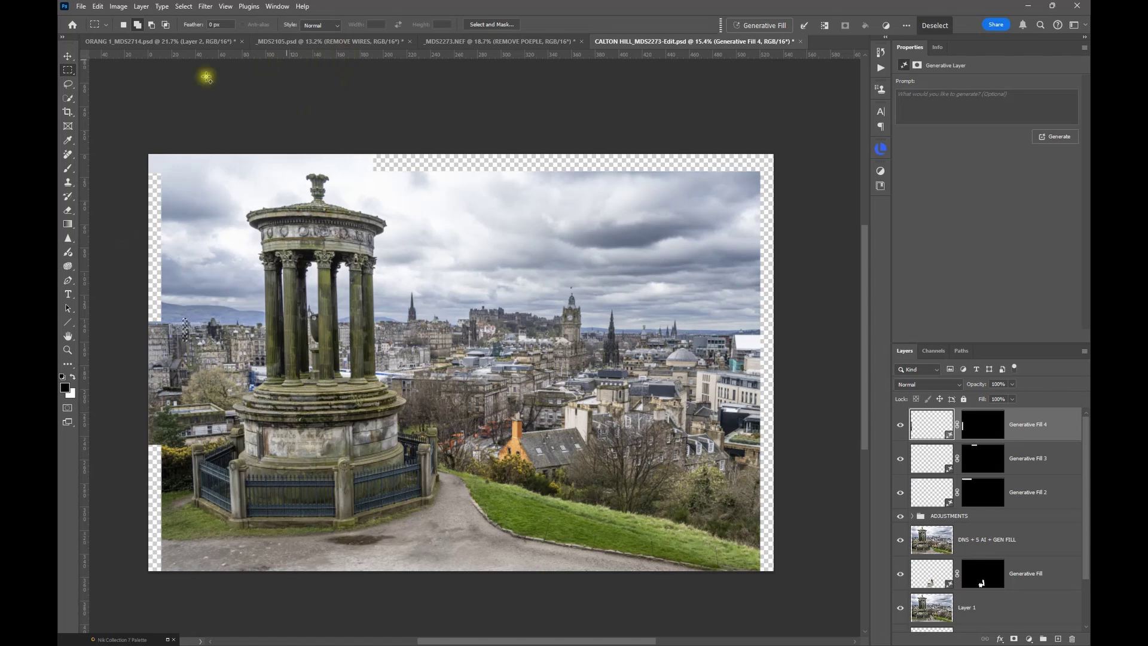
Switch to Photoshop, open _MDS2458.NEF in Camera Raw and apply the Adobe Adaptive (beta) profile
{"action": "left_click", "coordinate": [76, 10]}
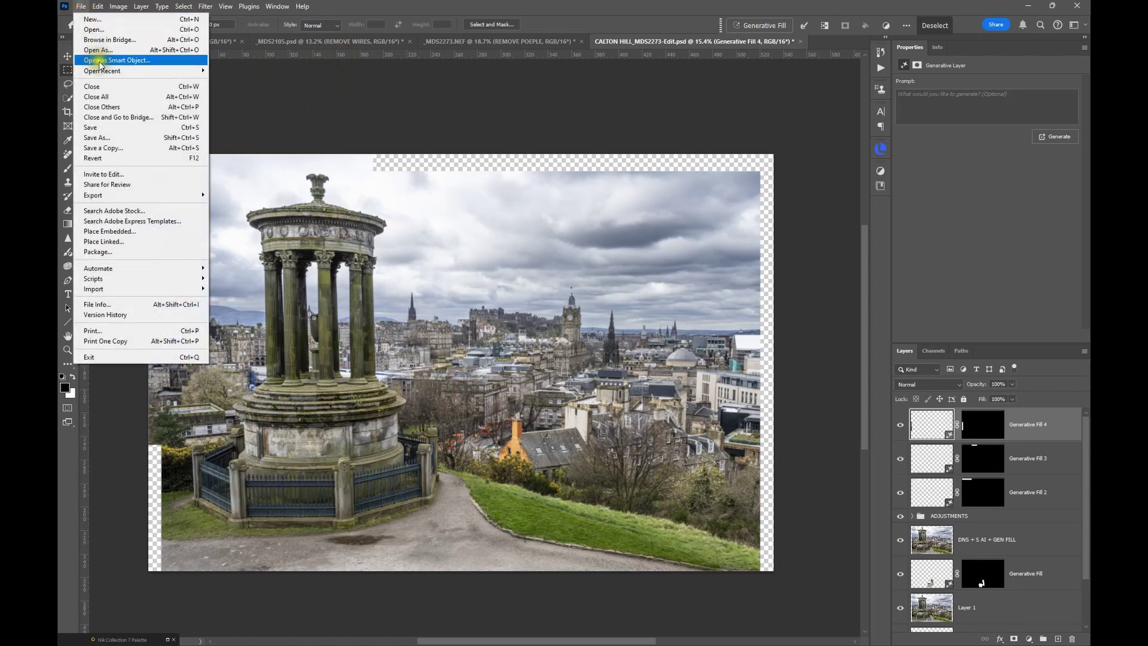
{"action": "mouse_move", "coordinate": [99, 70]}
{"action": "left_click", "coordinate": [264, 13]}
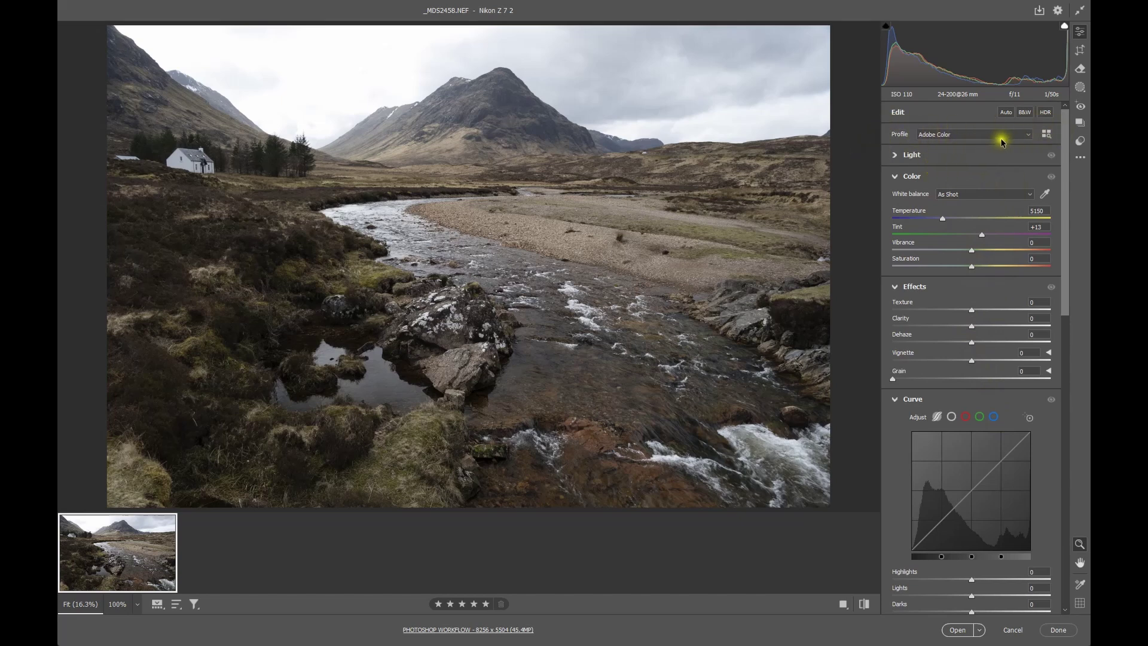
{"action": "left_click", "coordinate": [1027, 138]}
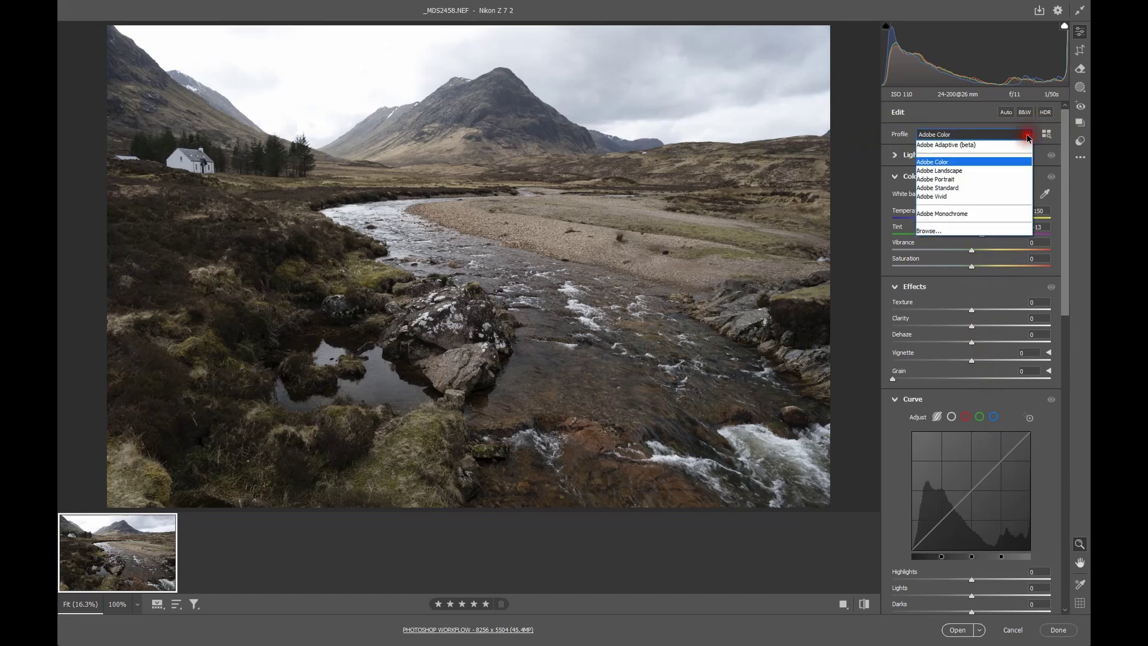
{"action": "left_click", "coordinate": [975, 147]}
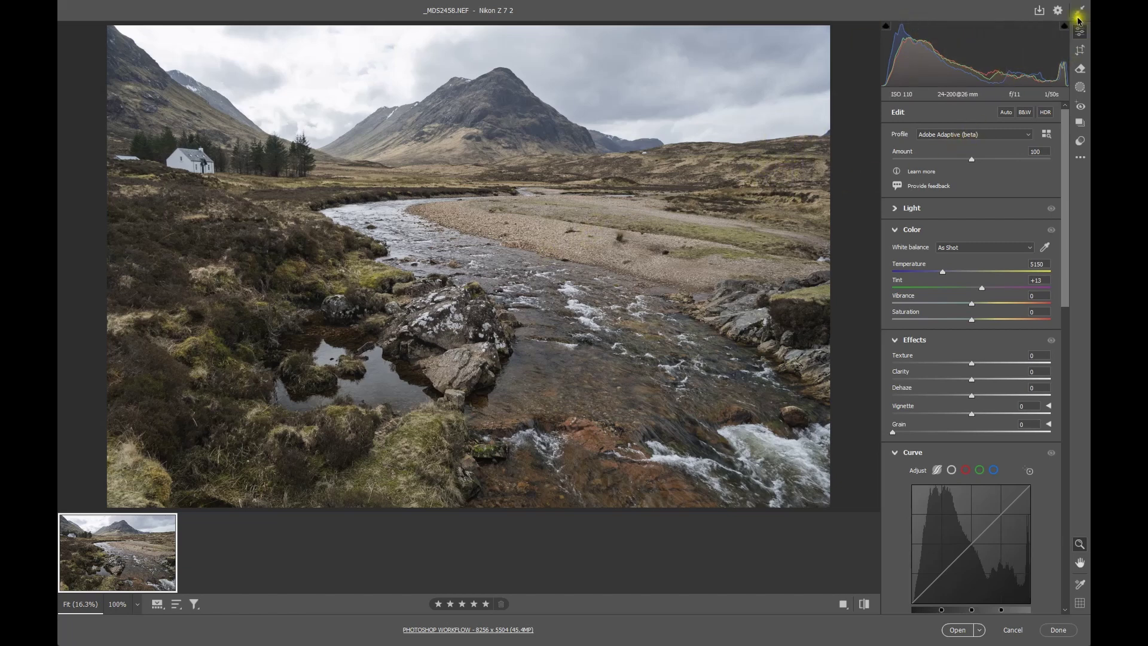
Check the New AI Features and Settings Panel option in the Camera Raw technology previews, cancel the preferences and inspect the photo with the Detail settings
{"action": "left_click", "coordinate": [1057, 13]}
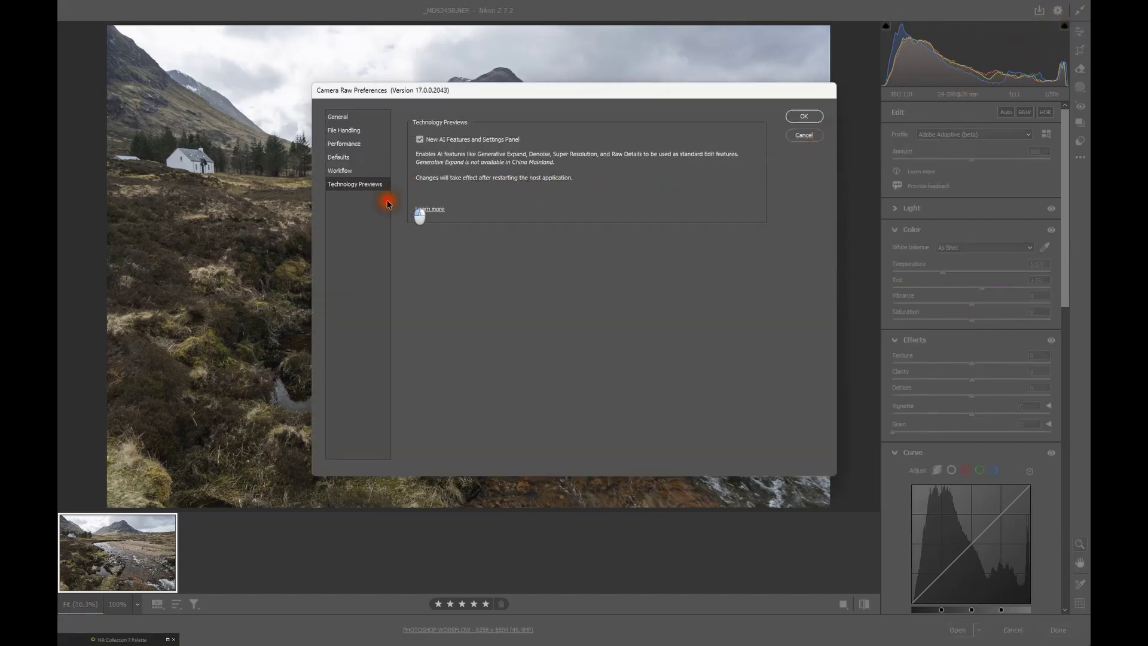
{"action": "left_click", "coordinate": [419, 137]}
{"action": "left_click", "coordinate": [419, 138]}
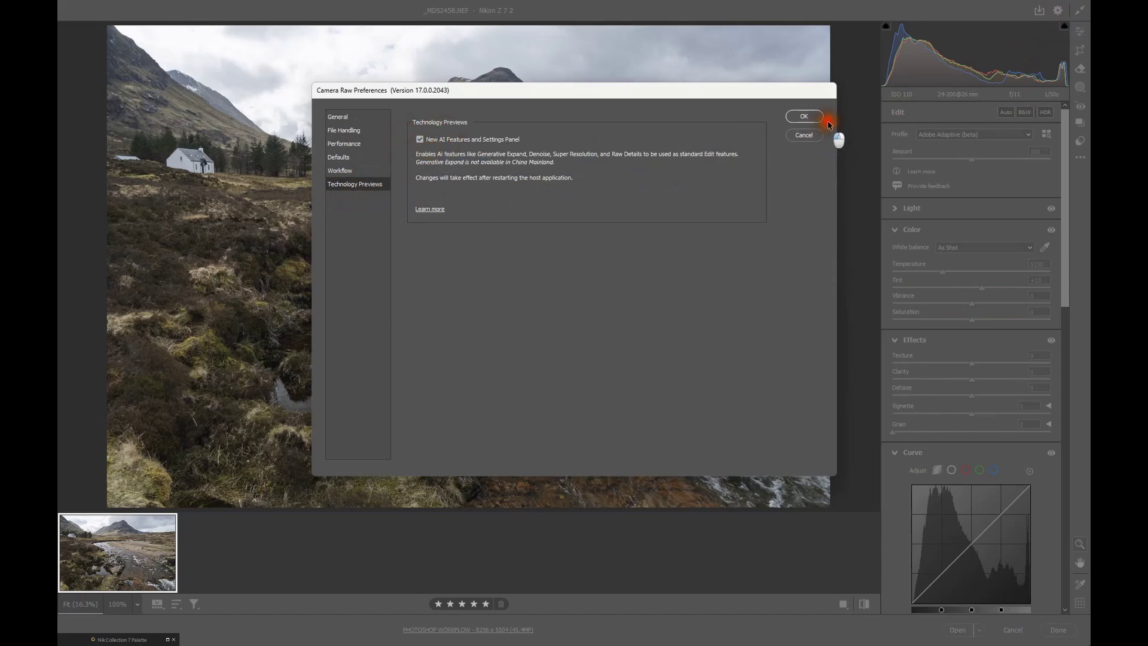
{"action": "left_click", "coordinate": [802, 135]}
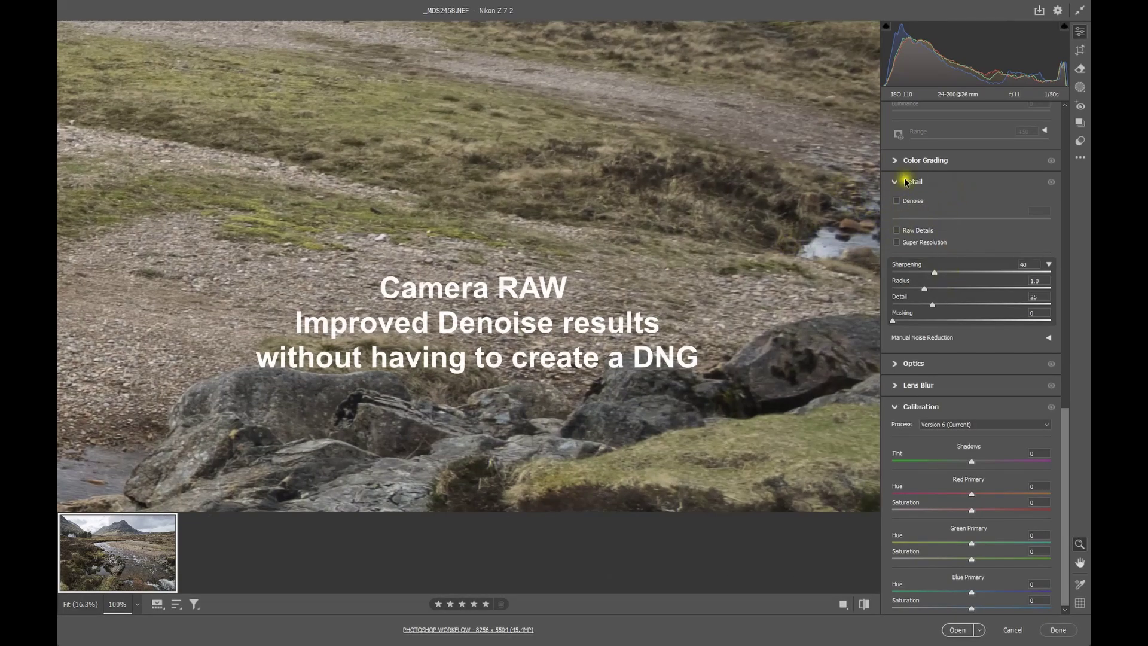
{"action": "left_click", "coordinate": [756, 254]}
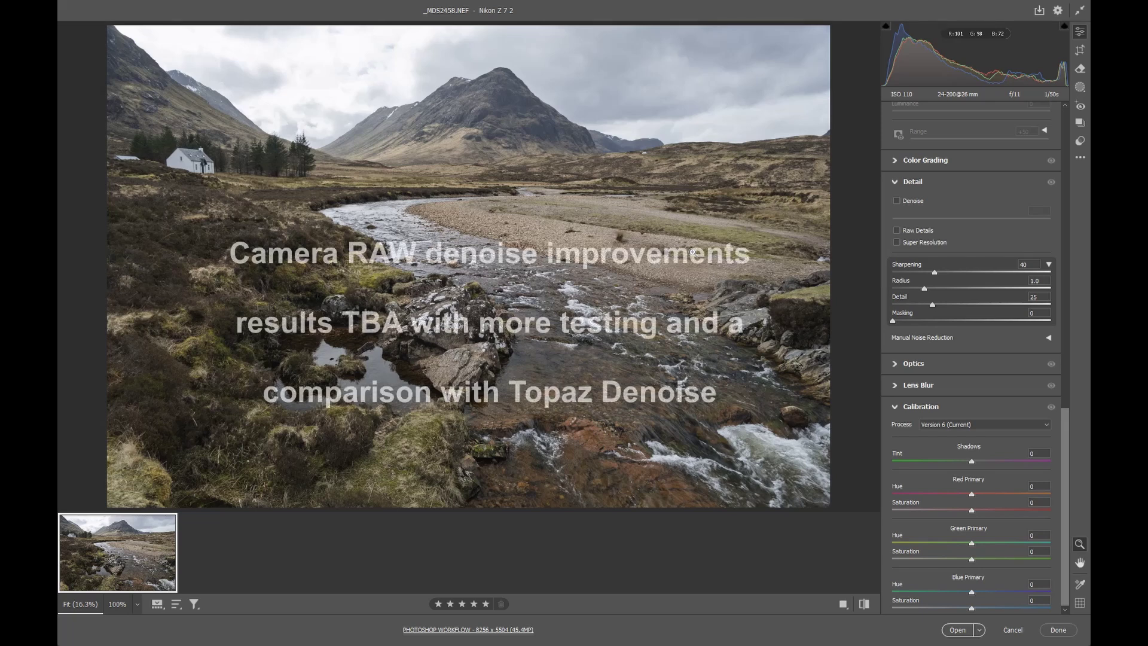
Switch to Lightroom Classic and remove the white cottage from the edited river photo with the Remove tool using generative AI
{"action": "left_click", "coordinate": [780, 573]}
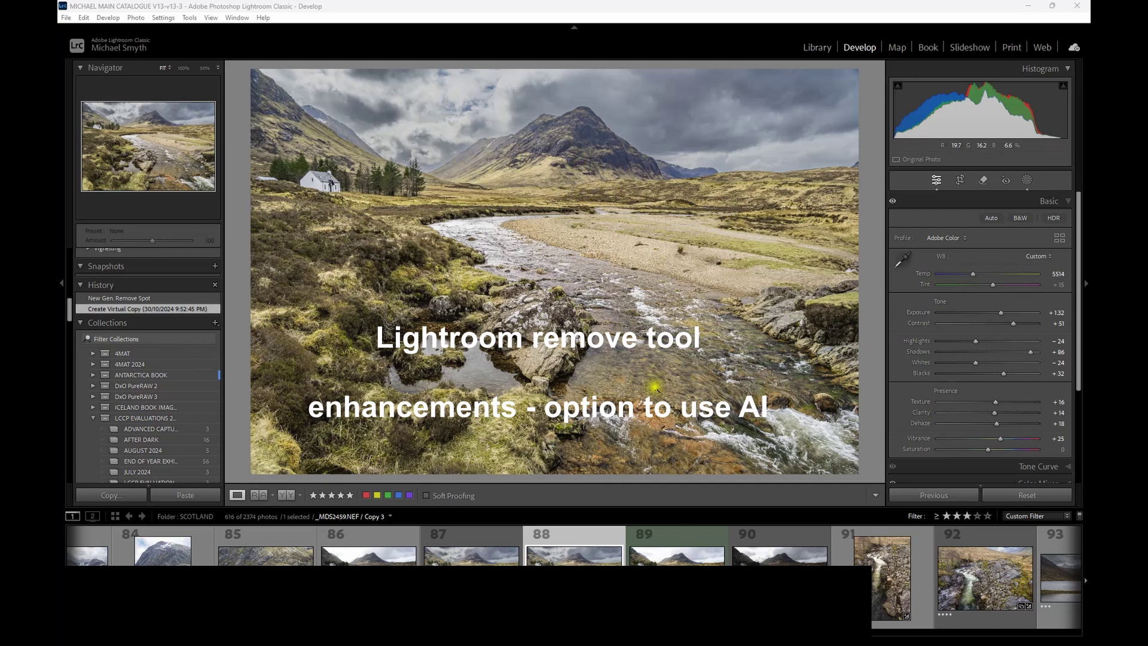
{"action": "left_click", "coordinate": [315, 183]}
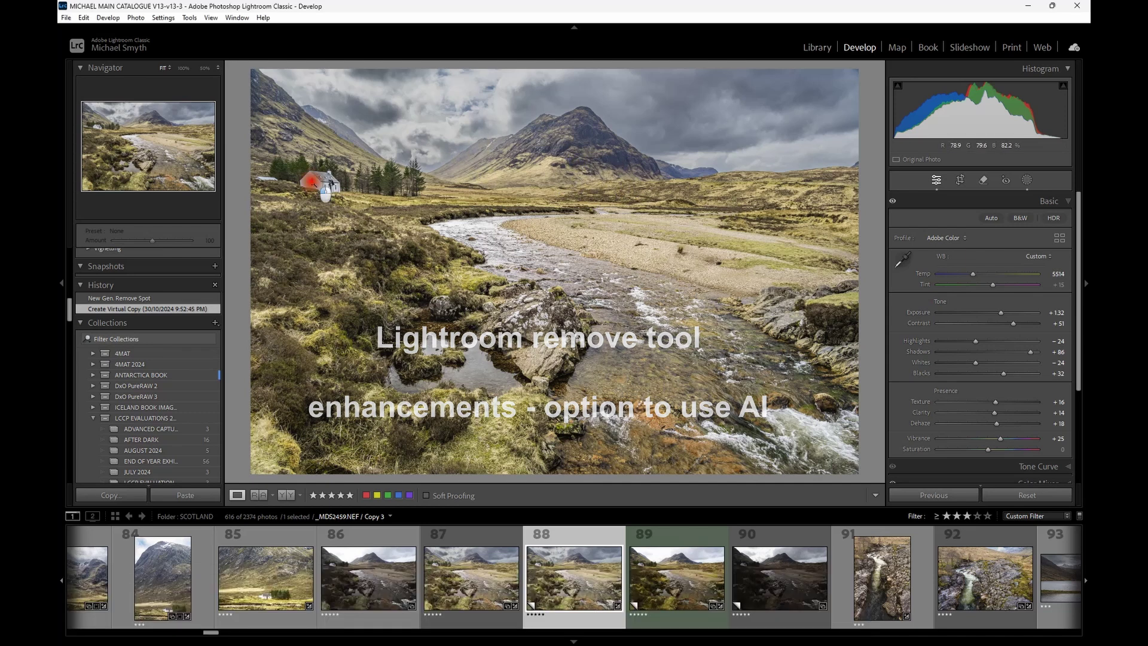
{"action": "left_click_drag", "start_coordinate": [452, 261], "coordinate": [645, 318]}
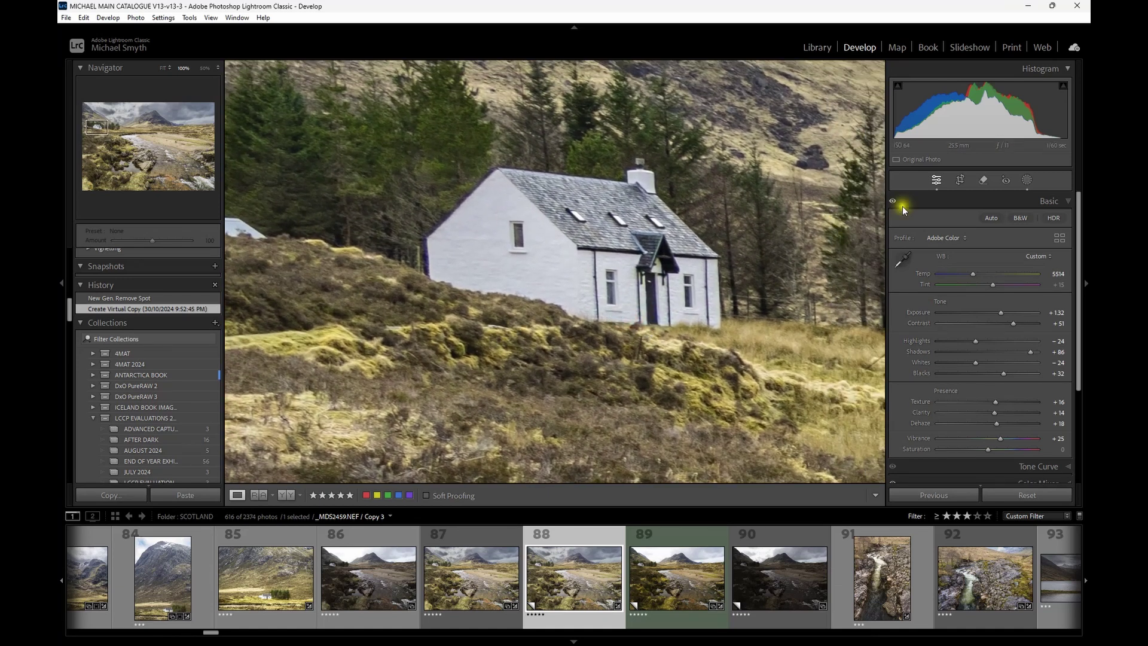
{"action": "left_click", "coordinate": [983, 180]}
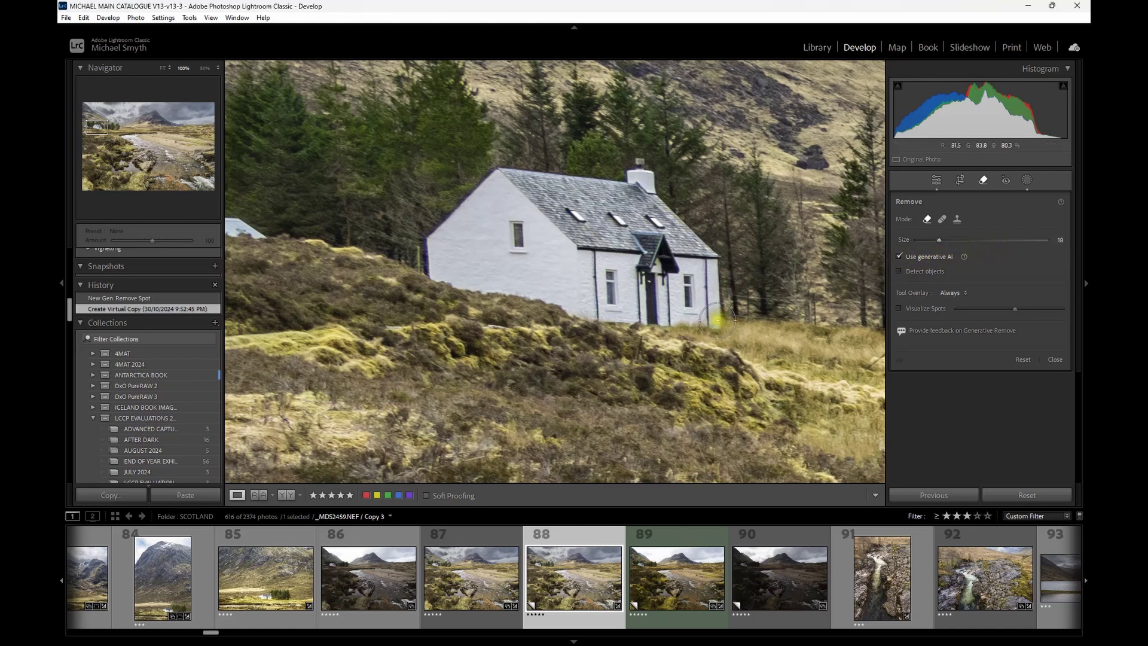
{"action": "mouse_move", "coordinate": [716, 320]}
{"action": "left_mouse_down"}
{"action": "mouse_move", "coordinate": [709, 248]}
{"action": "mouse_move", "coordinate": [638, 168]}
{"action": "mouse_move", "coordinate": [595, 185]}
{"action": "mouse_move", "coordinate": [481, 187]}
{"action": "mouse_move", "coordinate": [531, 175]}
{"action": "mouse_move", "coordinate": [464, 201]}
{"action": "mouse_move", "coordinate": [408, 289]}
{"action": "mouse_move", "coordinate": [449, 226]}
{"action": "mouse_move", "coordinate": [420, 264]}
{"action": "mouse_move", "coordinate": [600, 301]}
{"action": "mouse_move", "coordinate": [545, 300]}
{"action": "mouse_move", "coordinate": [703, 307]}
{"action": "mouse_move", "coordinate": [664, 225]}
{"action": "mouse_move", "coordinate": [629, 209]}
{"action": "mouse_move", "coordinate": [478, 230]}
{"action": "mouse_move", "coordinate": [493, 205]}
{"action": "mouse_move", "coordinate": [469, 249]}
{"action": "mouse_move", "coordinate": [602, 254]}
{"action": "mouse_move", "coordinate": [677, 273]}
{"action": "mouse_move", "coordinate": [650, 282]}
{"action": "mouse_move", "coordinate": [588, 260]}
{"action": "left_mouse_up"}
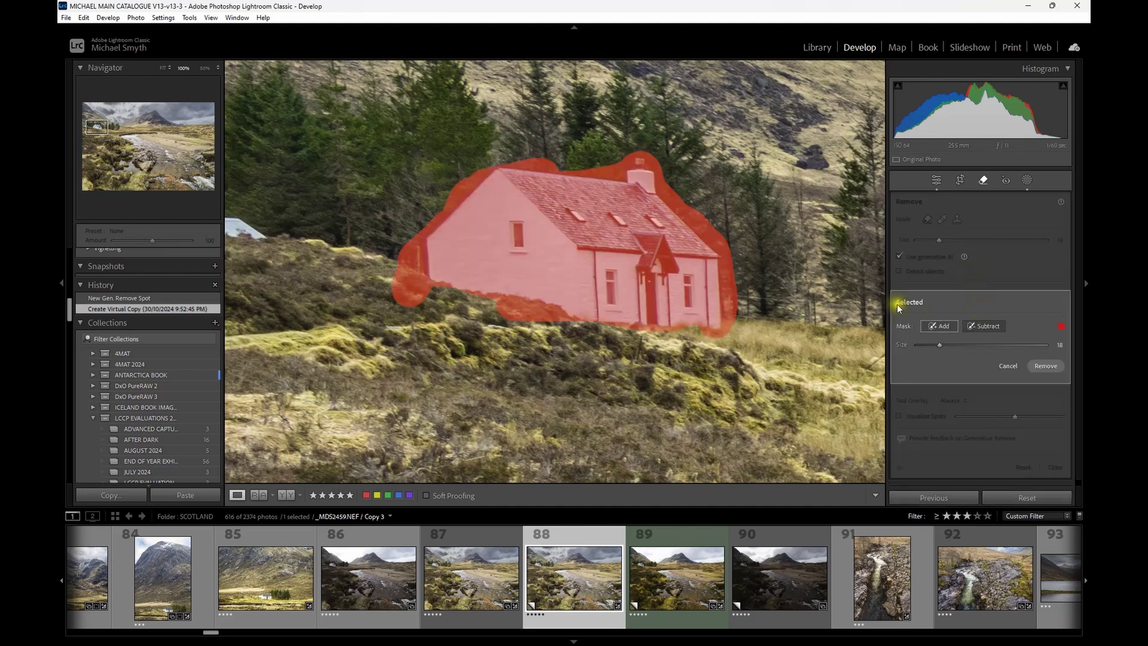
{"action": "left_click", "coordinate": [1040, 366]}
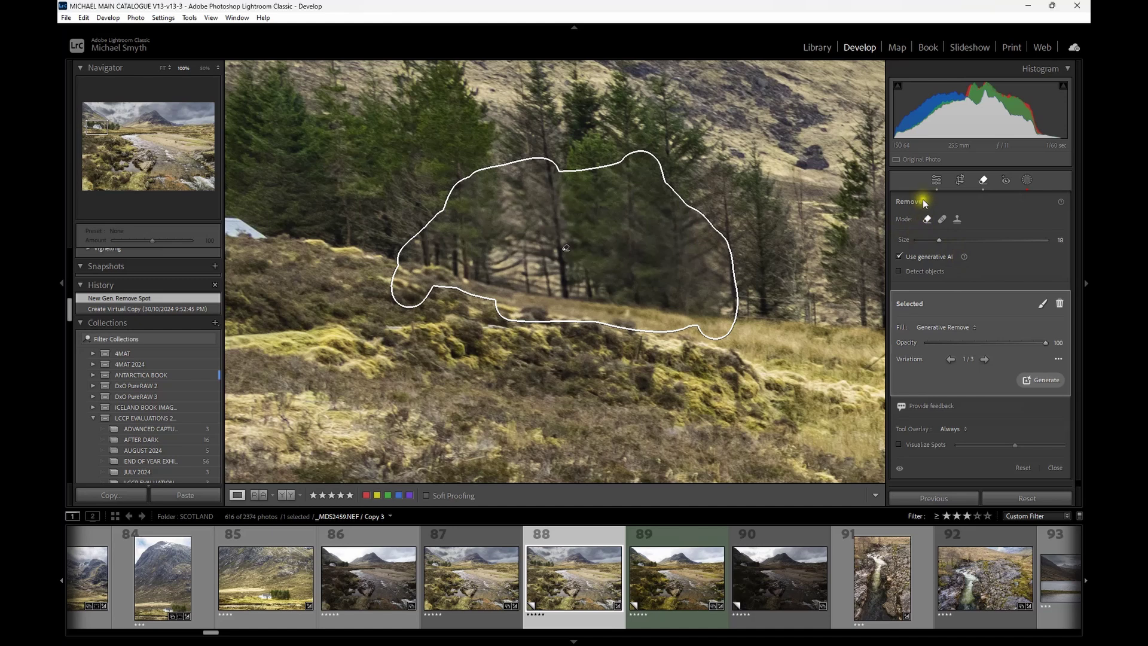
Compare the cottage removal with the original photo and view its second and third variations
{"action": "left_click", "coordinate": [900, 469]}
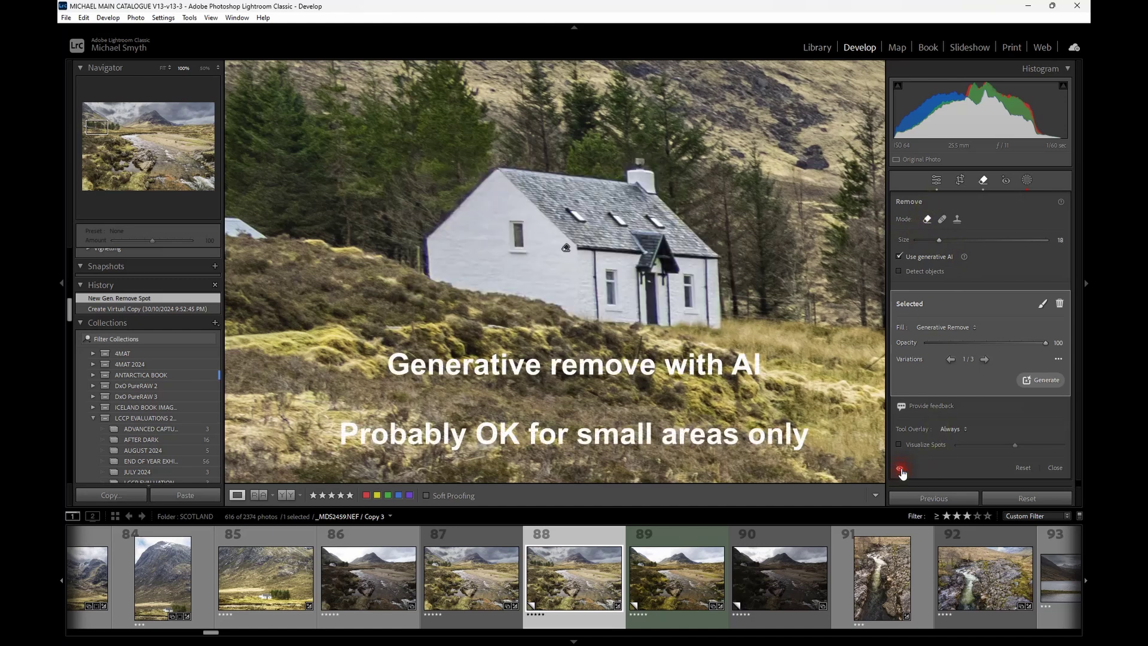
{"action": "left_click", "coordinate": [900, 469]}
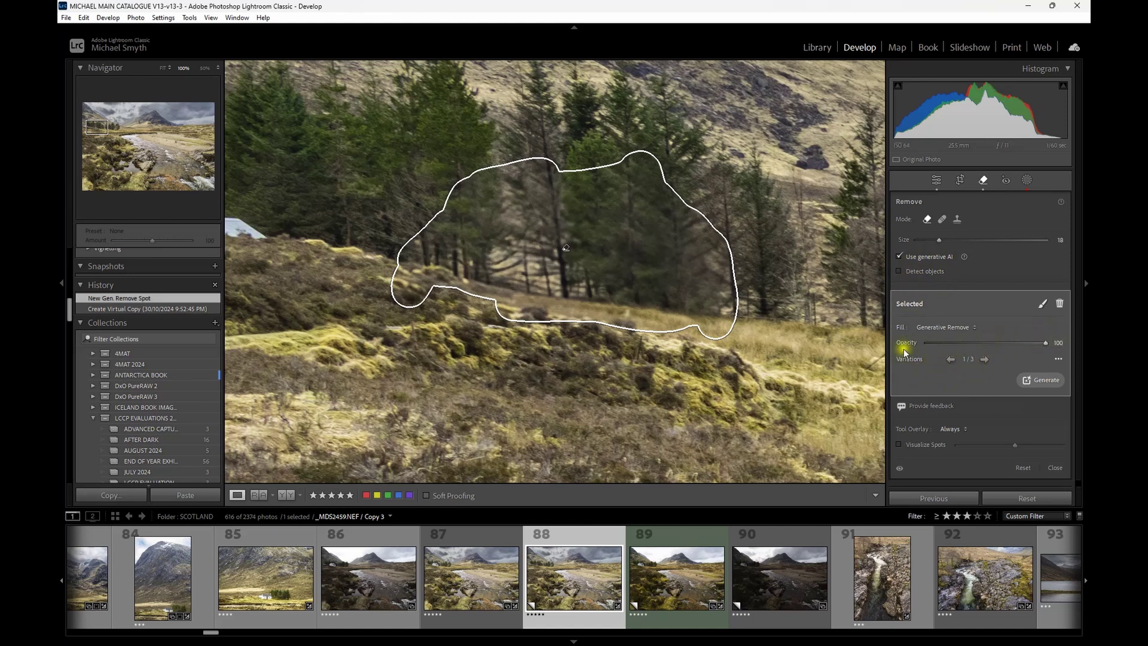
{"action": "left_click", "coordinate": [983, 360]}
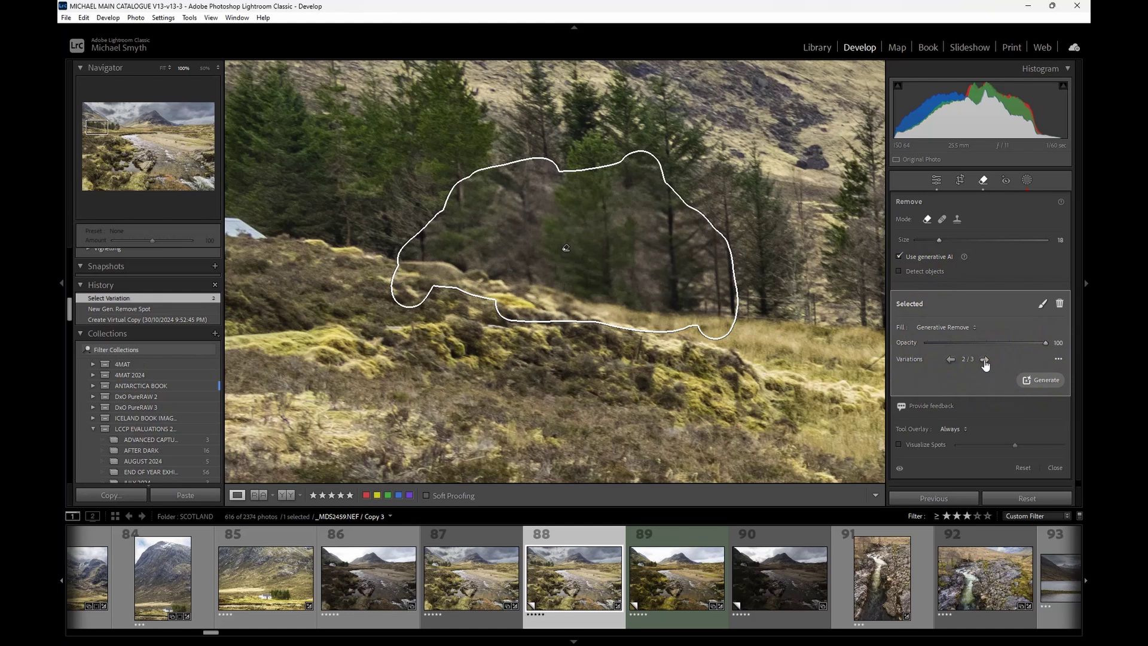
{"action": "left_click", "coordinate": [984, 360]}
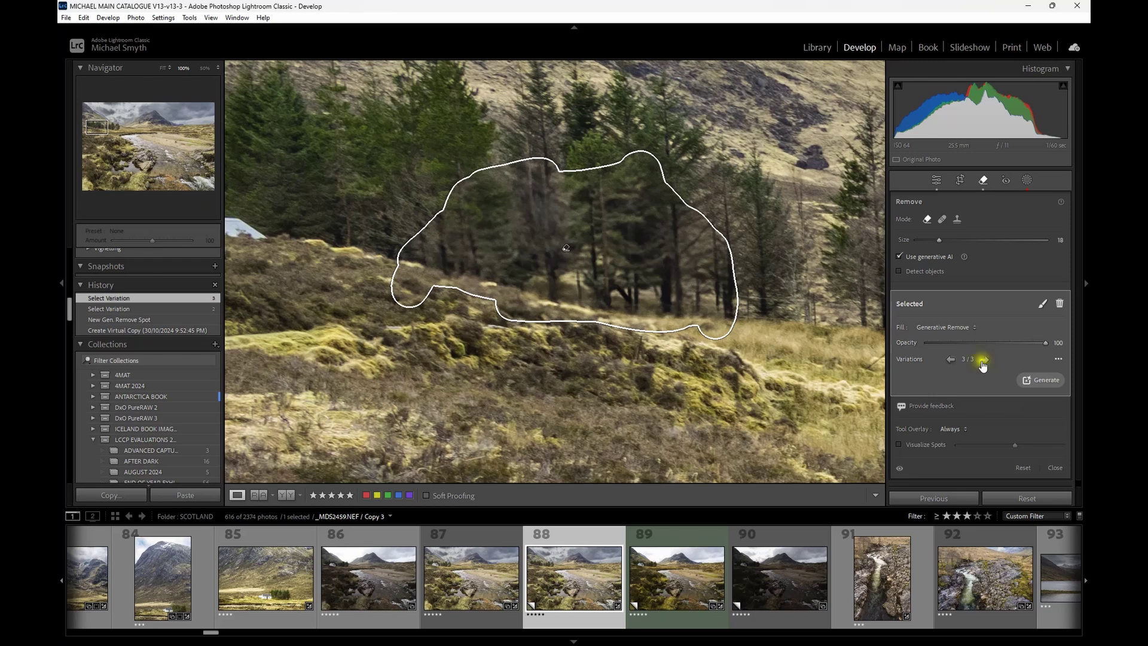
Revert the photo to its Create Virtual Copy history state to restore the cottage, and close the Remove tool
{"action": "left_click", "coordinate": [102, 330]}
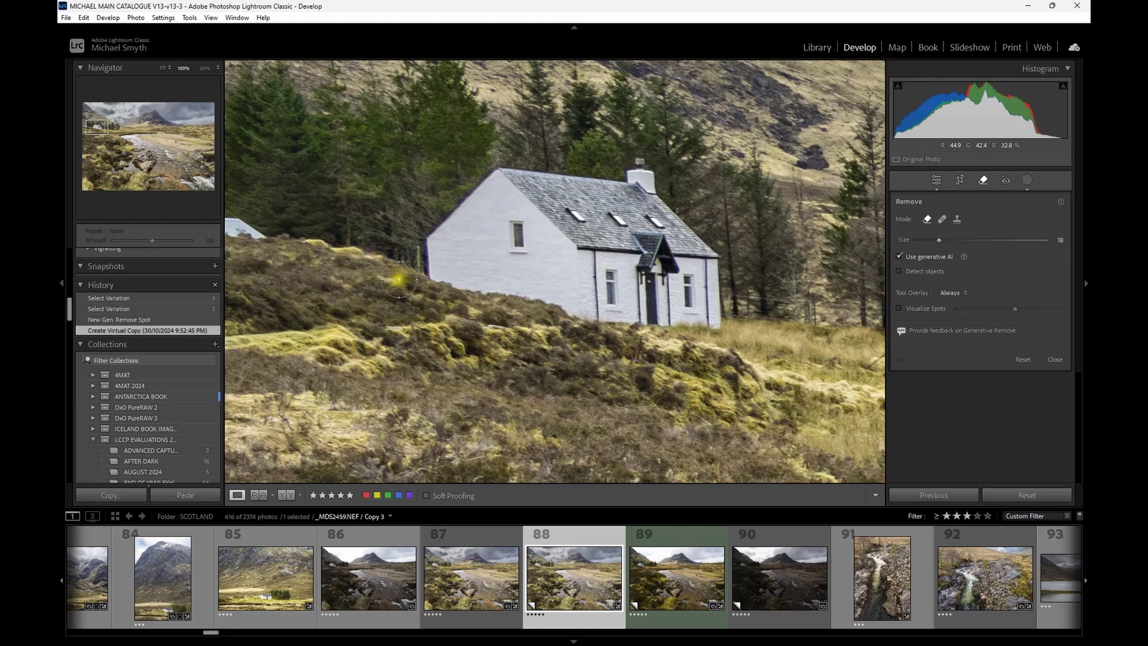
{"action": "key", "text": "z"}
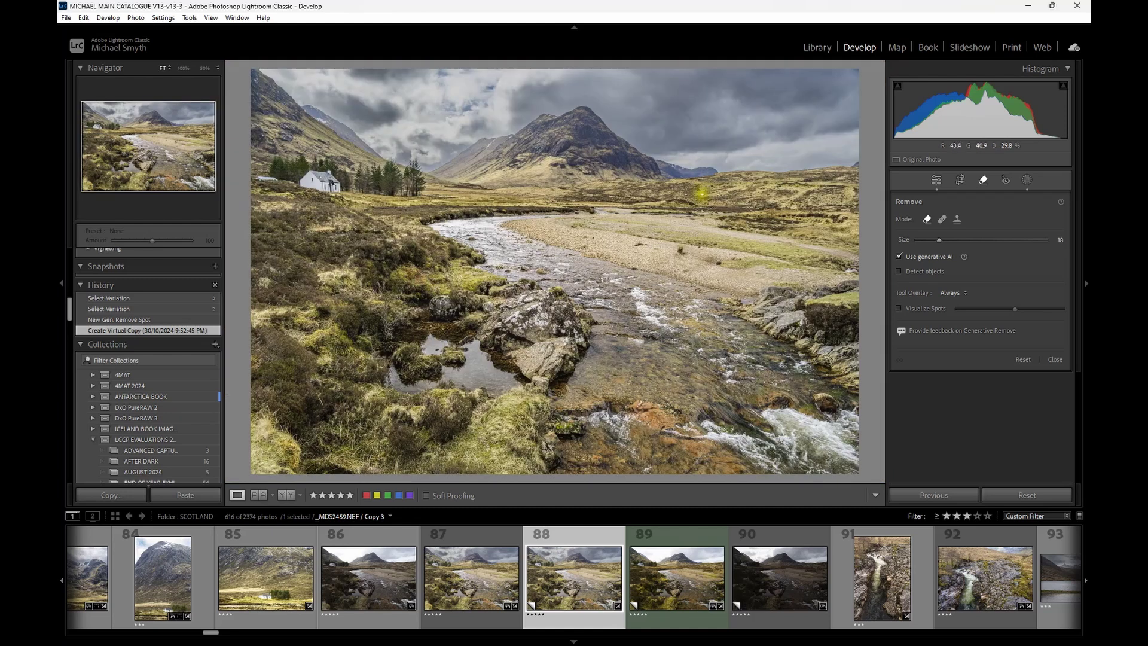
{"action": "key", "text": "q"}
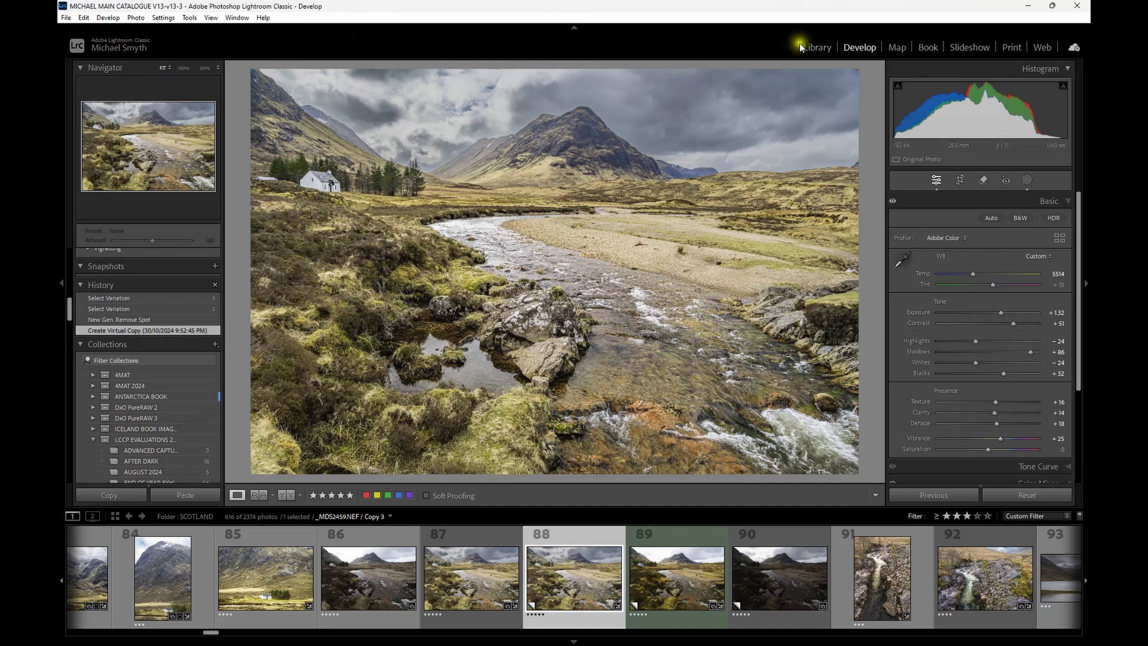
Review the photo's export options in the Library module, from export location to post-processing, and cancel the export
{"action": "left_click", "coordinate": [816, 49]}
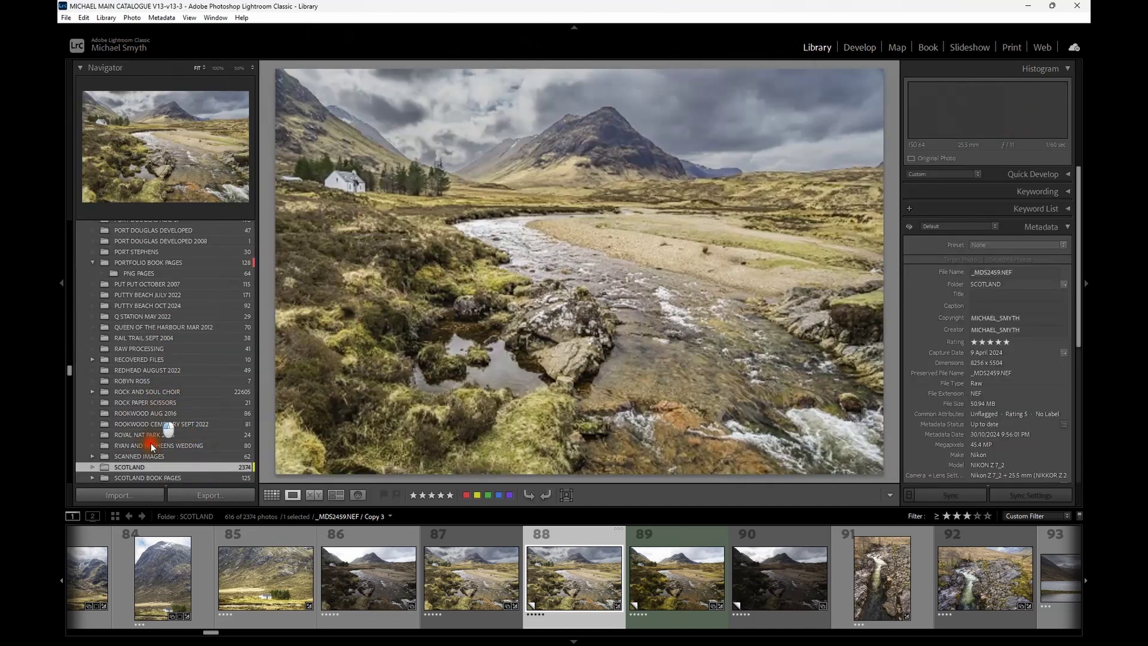
{"action": "left_click", "coordinate": [205, 496]}
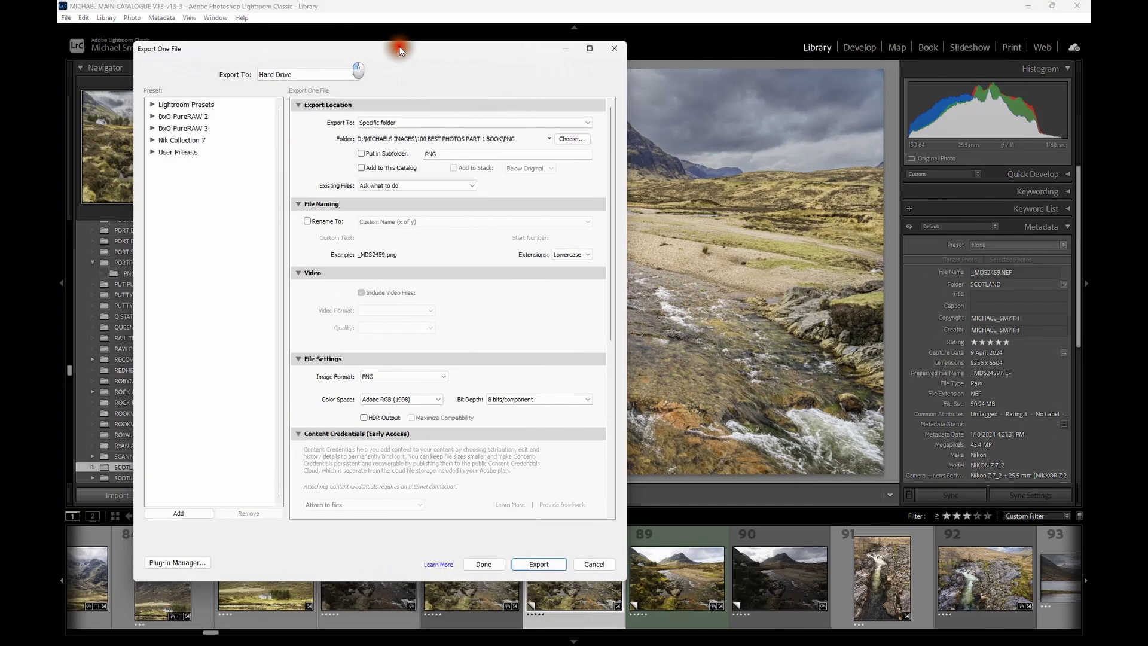
{"action": "left_click_drag", "start_coordinate": [397, 44], "coordinate": [544, 34]}
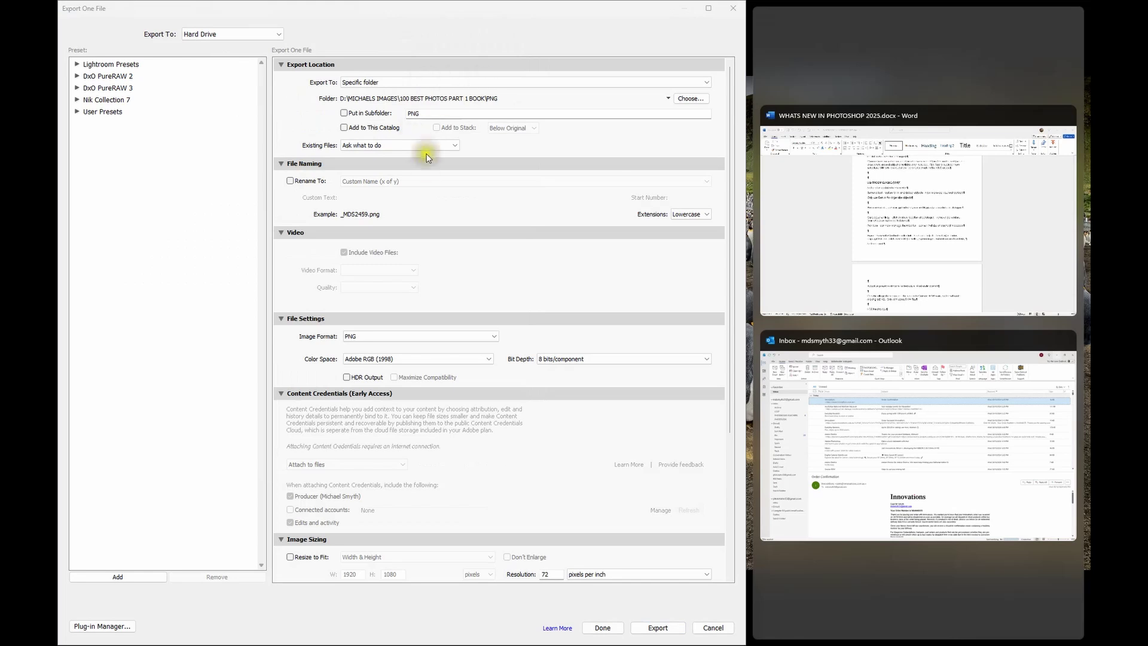
{"action": "left_click", "coordinate": [418, 178]}
{"action": "scroll", "coordinate": [410, 174], "scroll_direction": "down", "scroll_amount": 5}
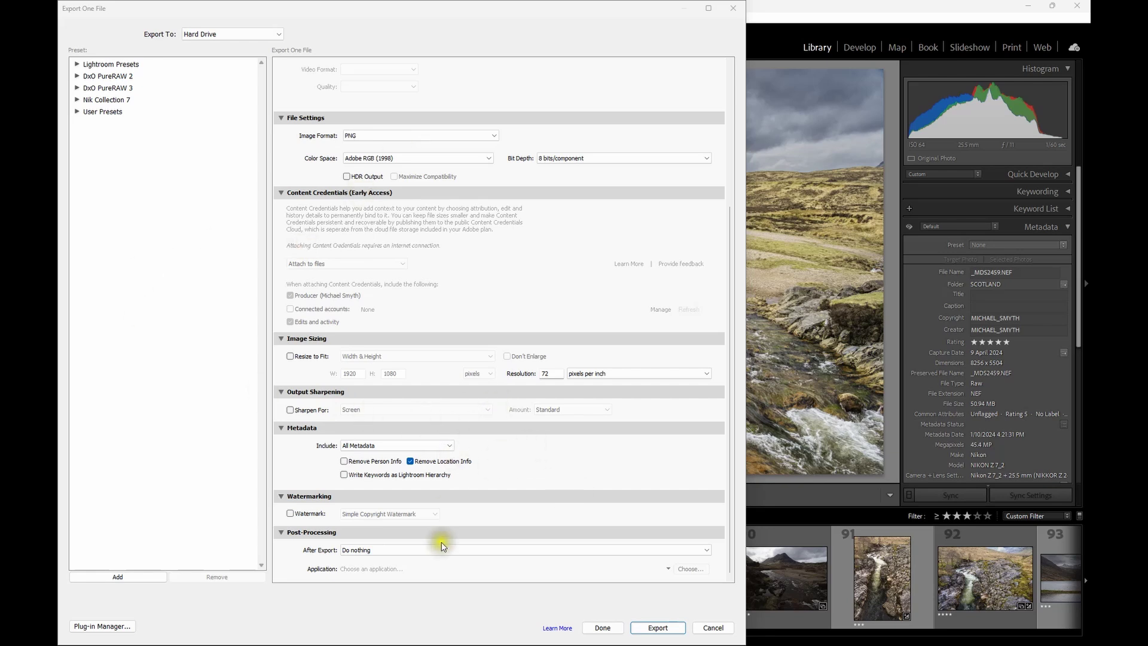
{"action": "left_click", "coordinate": [720, 626]}
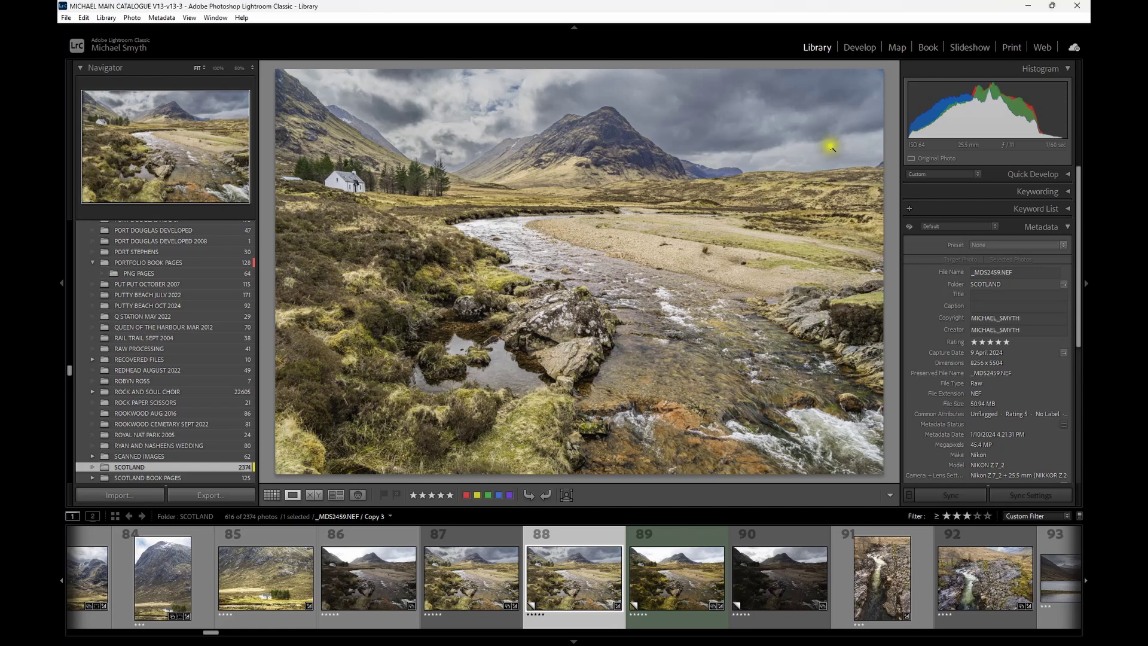
Return to the Develop module and look through the adaptive, portrait, season and style presets
{"action": "left_click", "coordinate": [854, 47]}
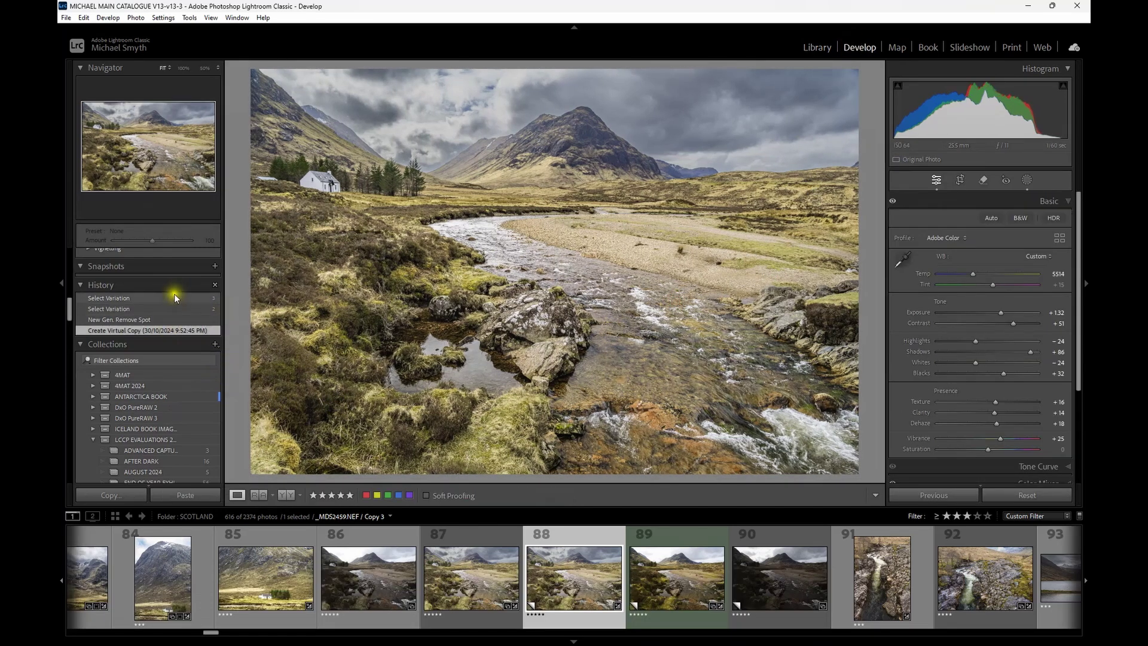
{"action": "scroll", "coordinate": [173, 335], "scroll_direction": "up", "scroll_amount": 5}
{"action": "scroll", "coordinate": [176, 326], "scroll_direction": "up", "scroll_amount": 5}
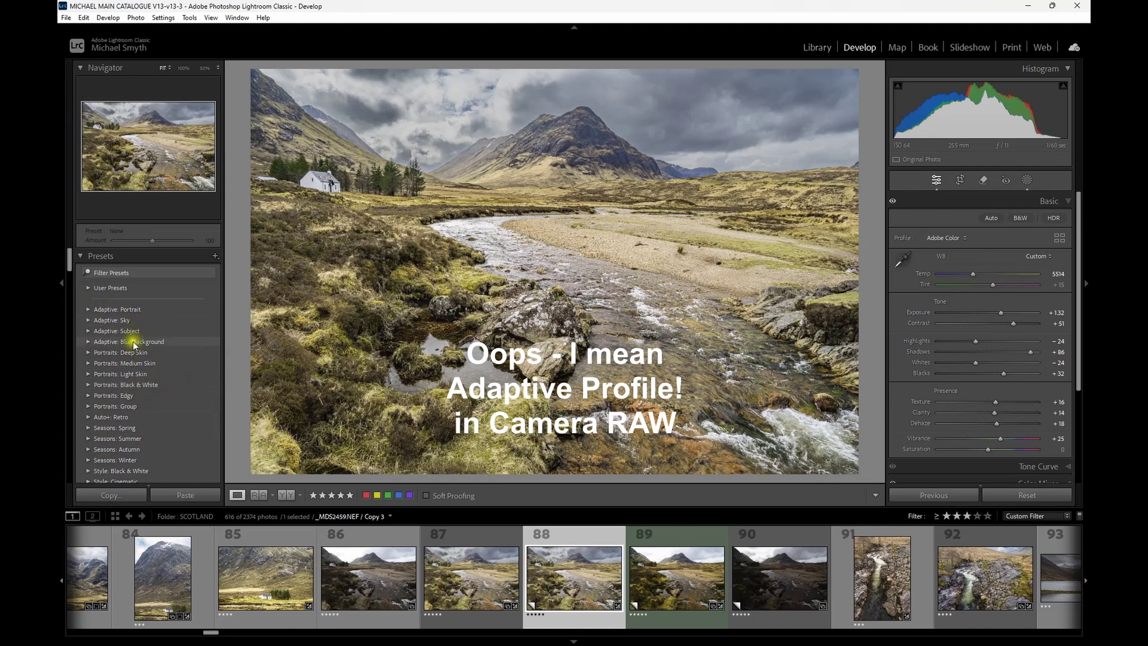
{"action": "scroll", "coordinate": [112, 414], "scroll_direction": "down", "scroll_amount": 3}
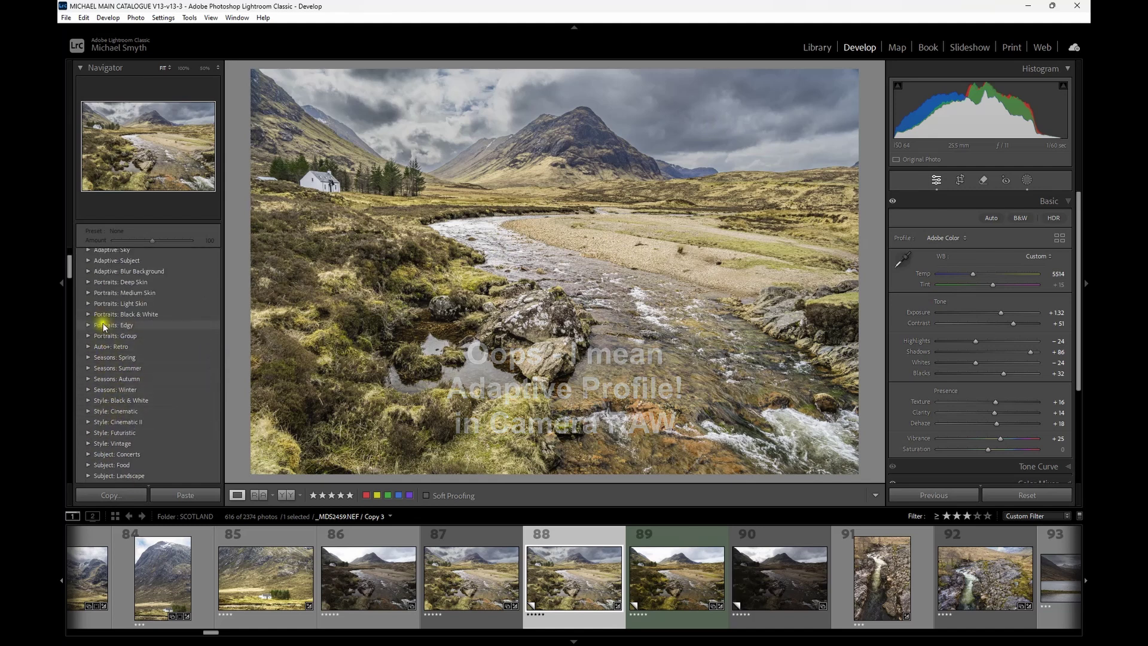
Apply the SP01 preset from the Seasons: Spring group to the river landscape photo, and collapse the group
{"action": "left_click", "coordinate": [106, 359]}
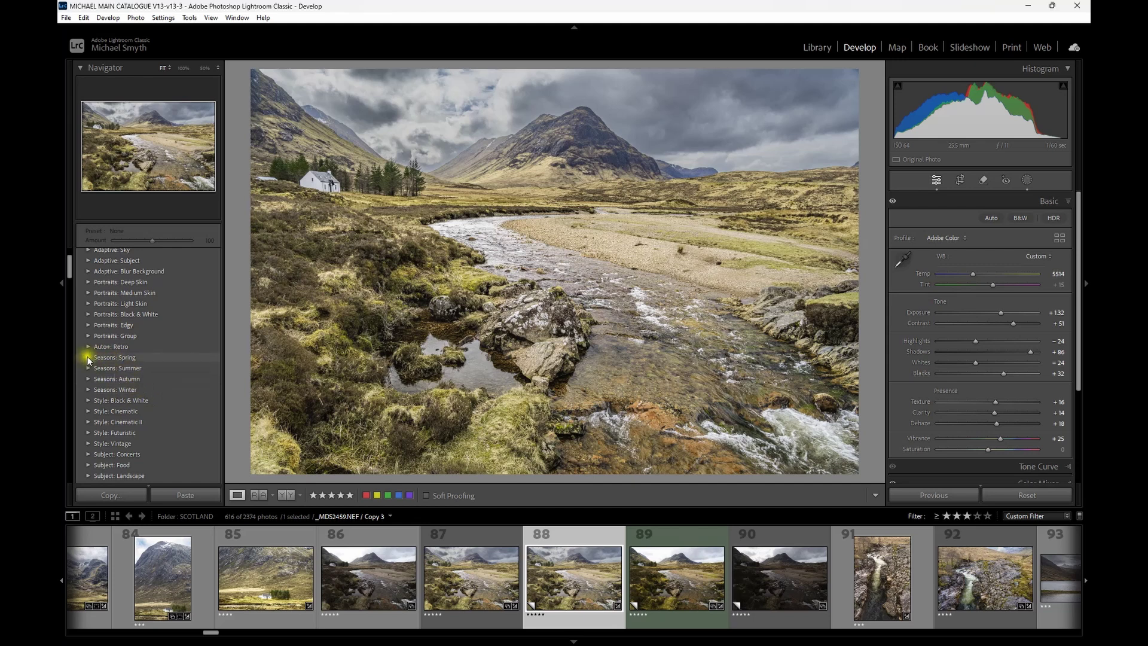
{"action": "left_click", "coordinate": [88, 358]}
{"action": "left_click", "coordinate": [126, 368]}
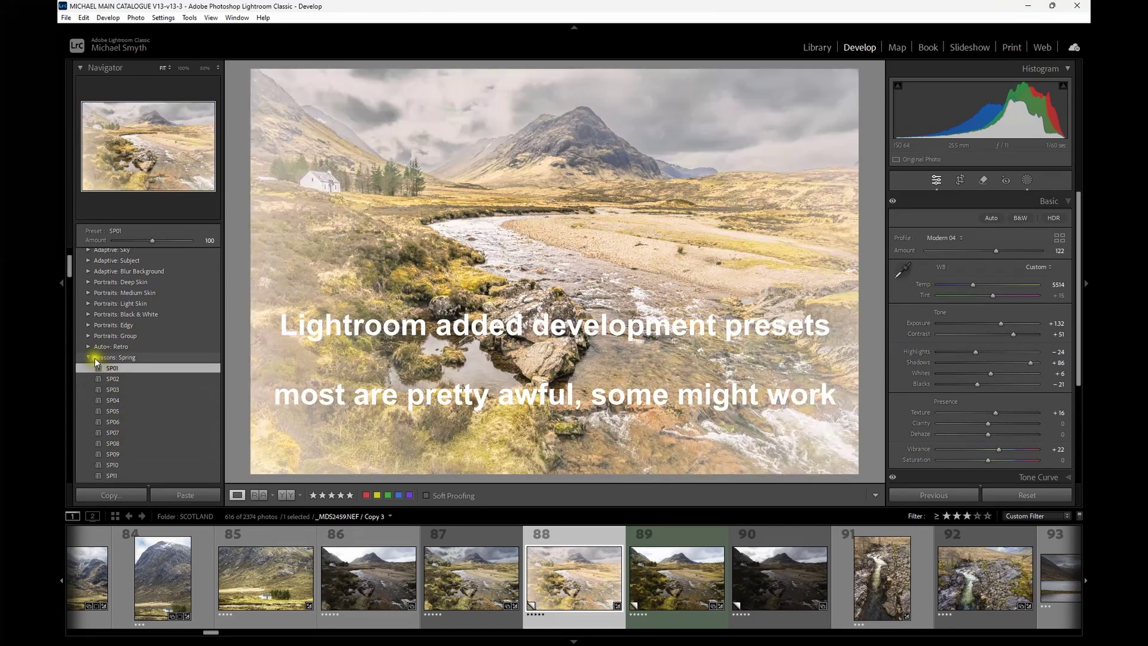
{"action": "left_click", "coordinate": [96, 359]}
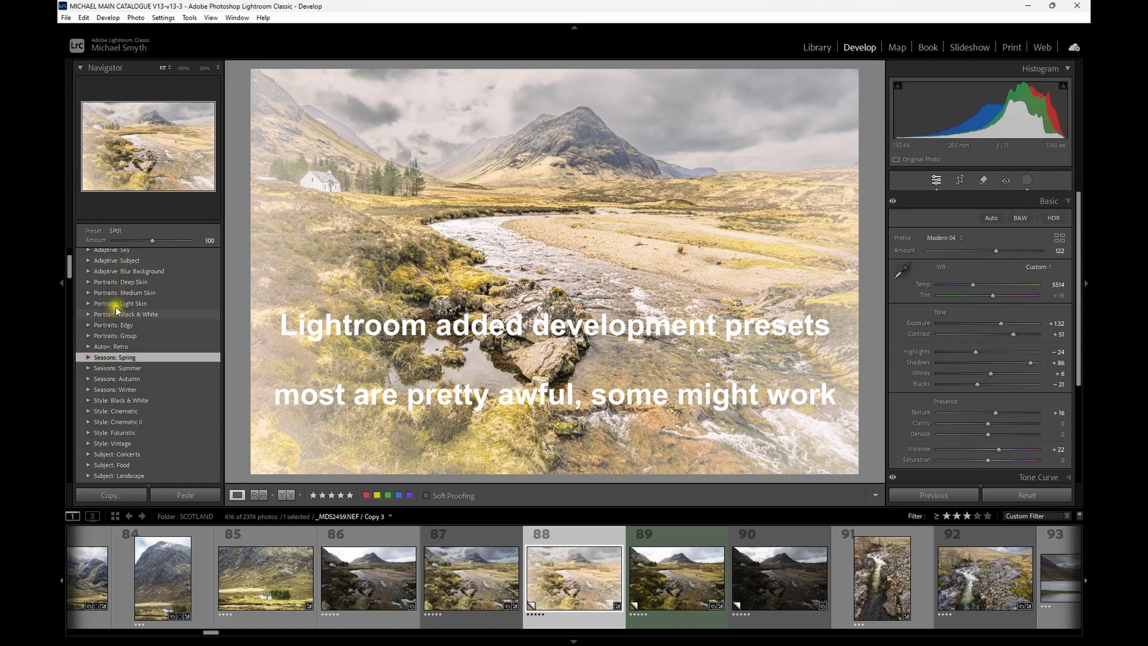
Revert the photo to its Create Virtual Copy history state to remove the spring preset
{"action": "scroll", "coordinate": [117, 310], "scroll_direction": "up", "scroll_amount": 2}
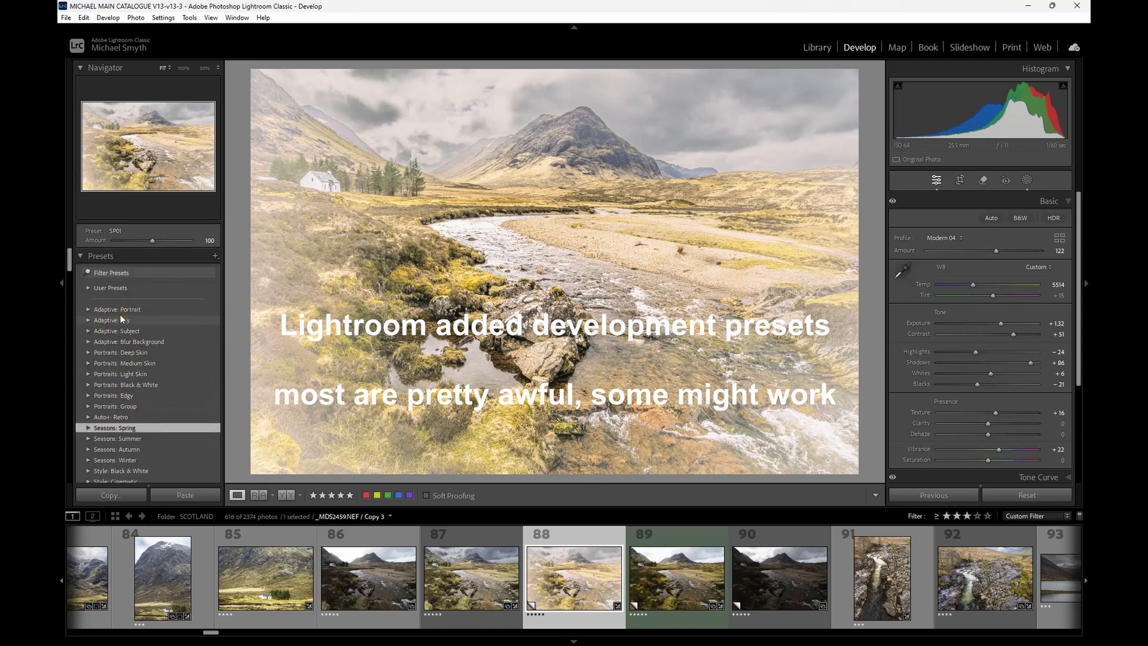
{"action": "left_click", "coordinate": [128, 309]}
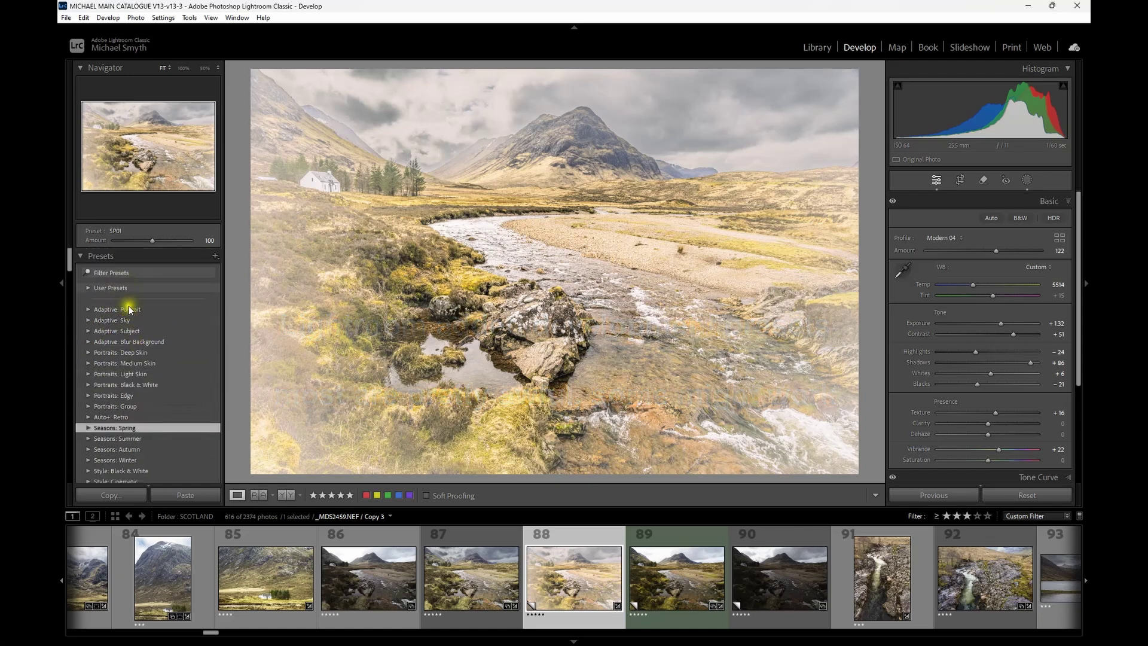
{"action": "scroll", "coordinate": [130, 314], "scroll_direction": "down", "scroll_amount": 10}
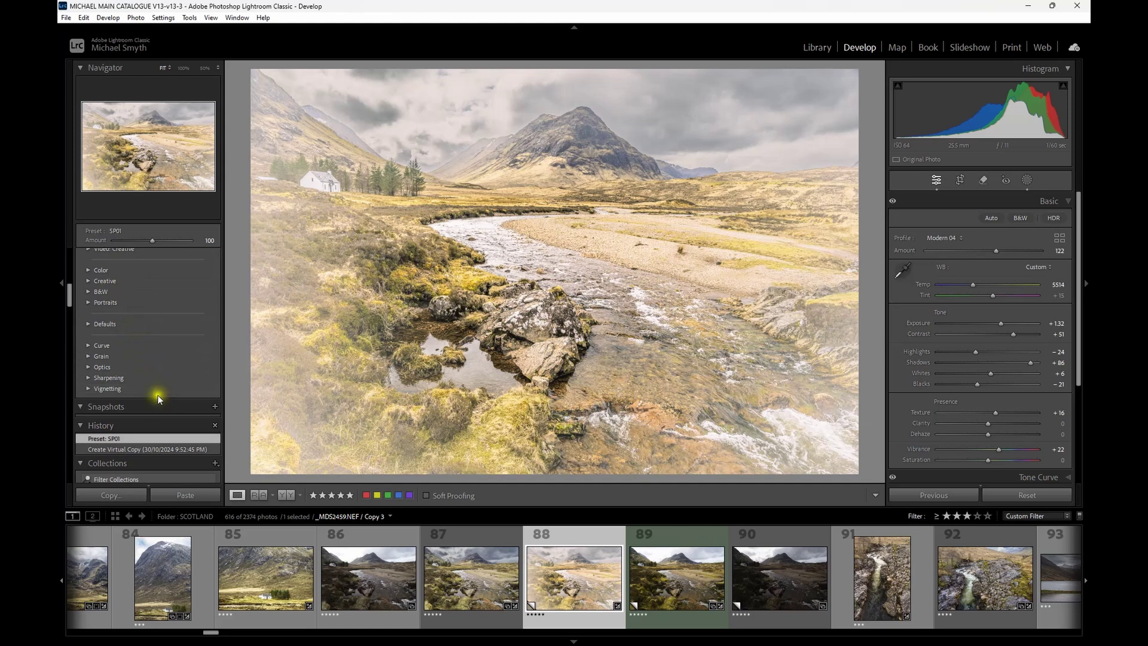
{"action": "scroll", "coordinate": [147, 432], "scroll_direction": "down", "scroll_amount": 3}
{"action": "left_click", "coordinate": [118, 377]}
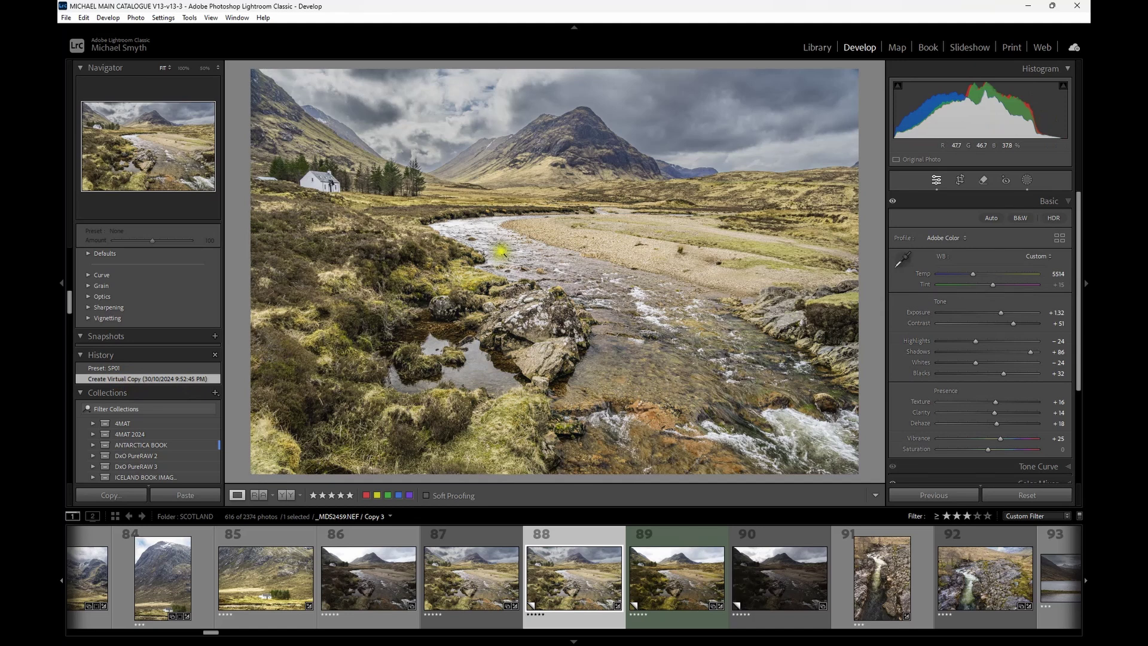
Expand the Detail settings and examine the sharpening, AI Denoise and manual noise reduction options
{"action": "scroll", "coordinate": [1004, 359], "scroll_direction": "down", "scroll_amount": 3}
{"action": "scroll", "coordinate": [1004, 358], "scroll_direction": "down", "scroll_amount": 1}
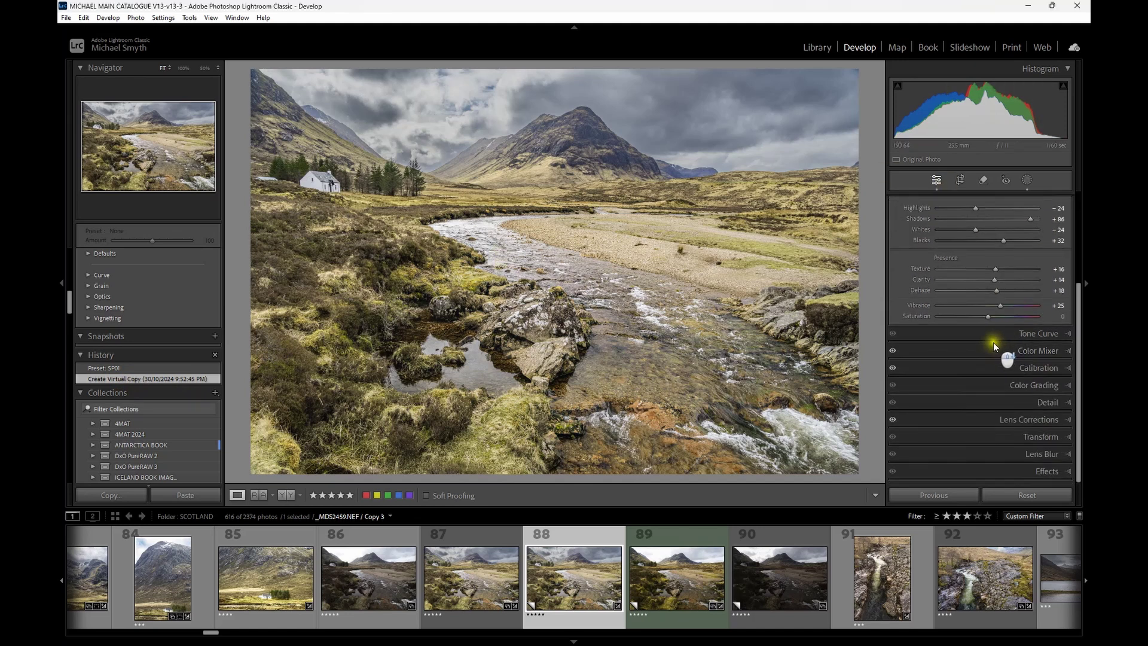
{"action": "left_click", "coordinate": [960, 403]}
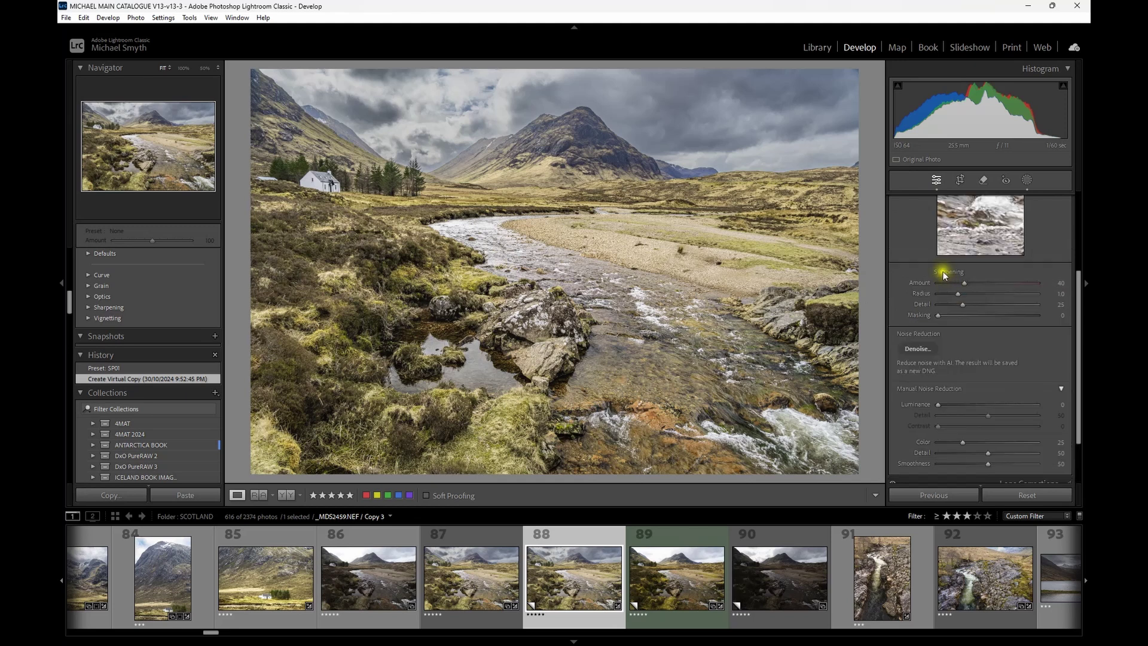
{"action": "scroll", "coordinate": [935, 347], "scroll_direction": "down", "scroll_amount": 1}
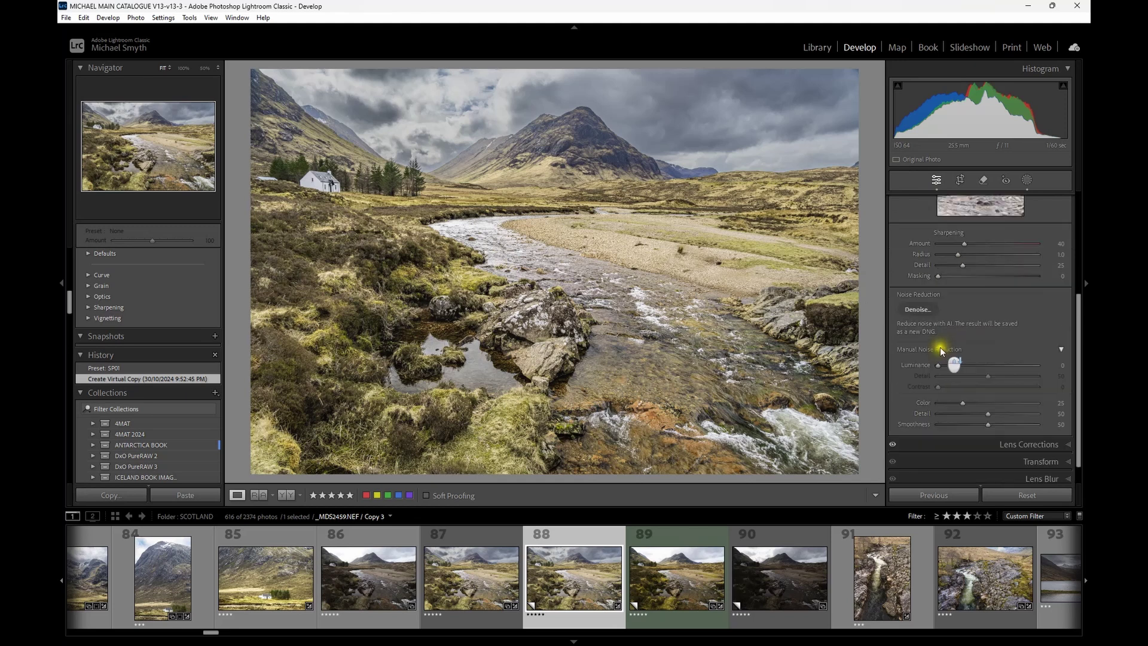